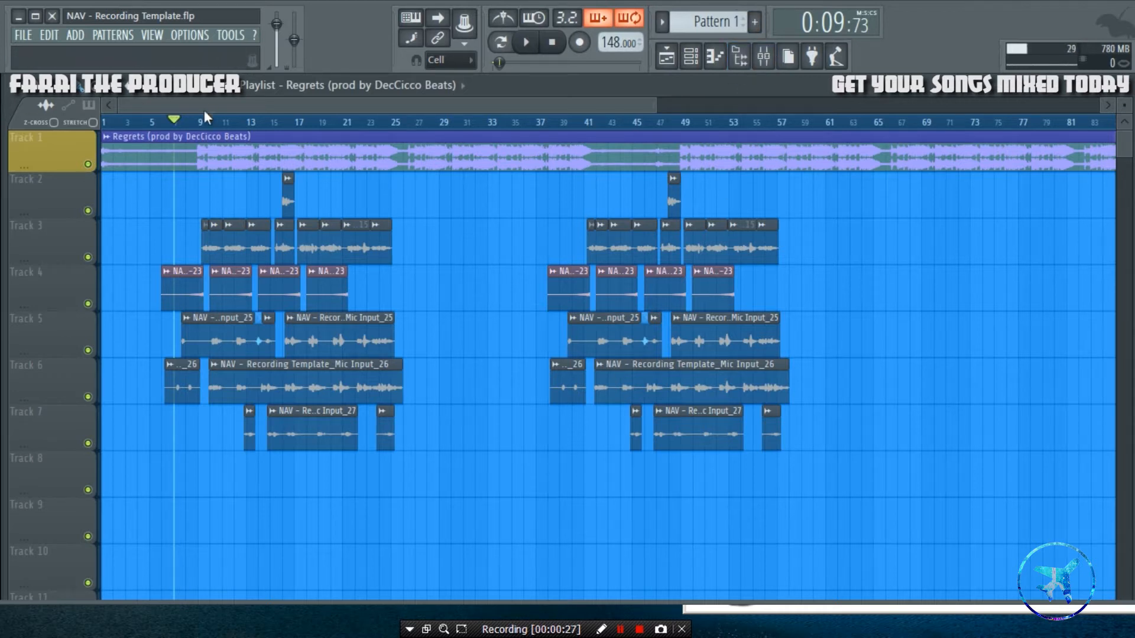
{"action": "scroll", "coordinate": [204, 110], "scroll_direction": "up", "scroll_amount": 5}
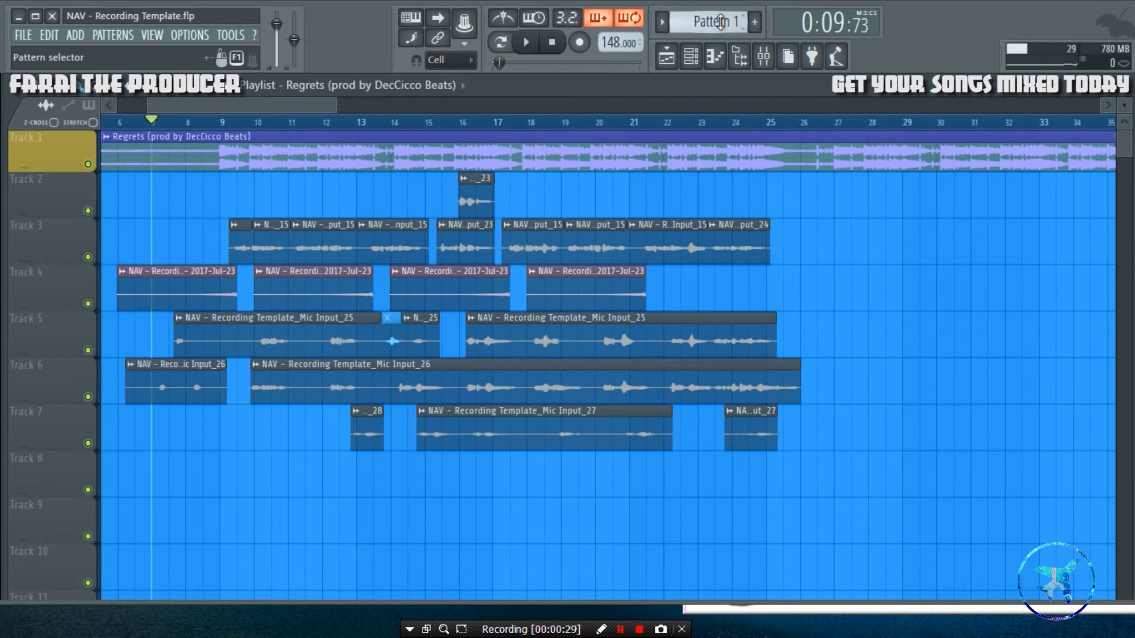
{"action": "left_click", "coordinate": [788, 56]}
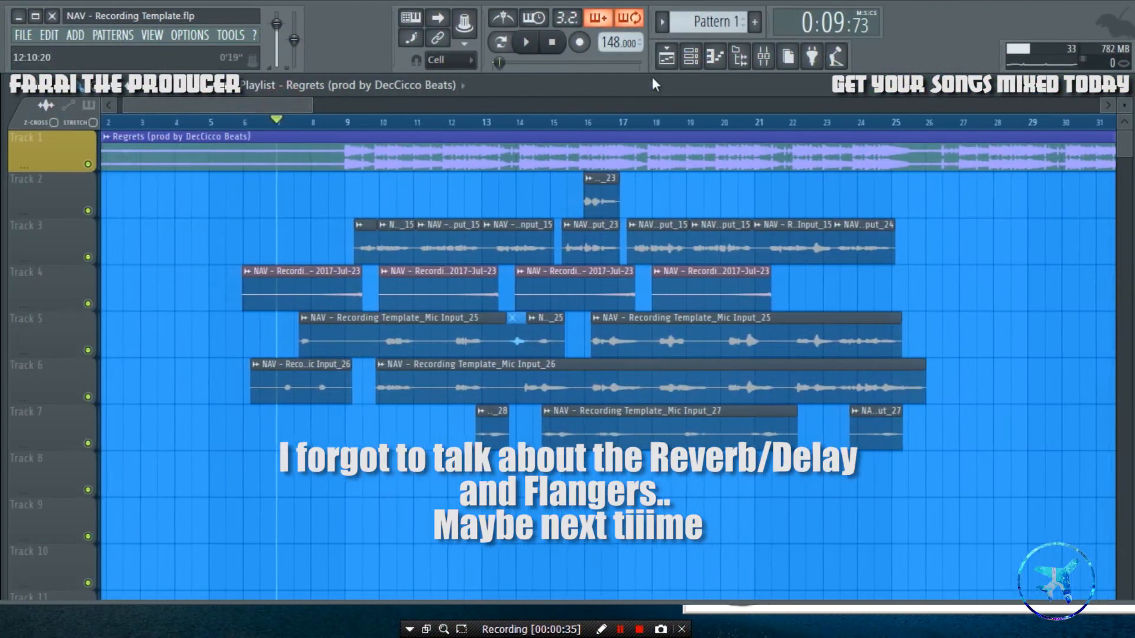
{"action": "left_click", "coordinate": [763, 59]}
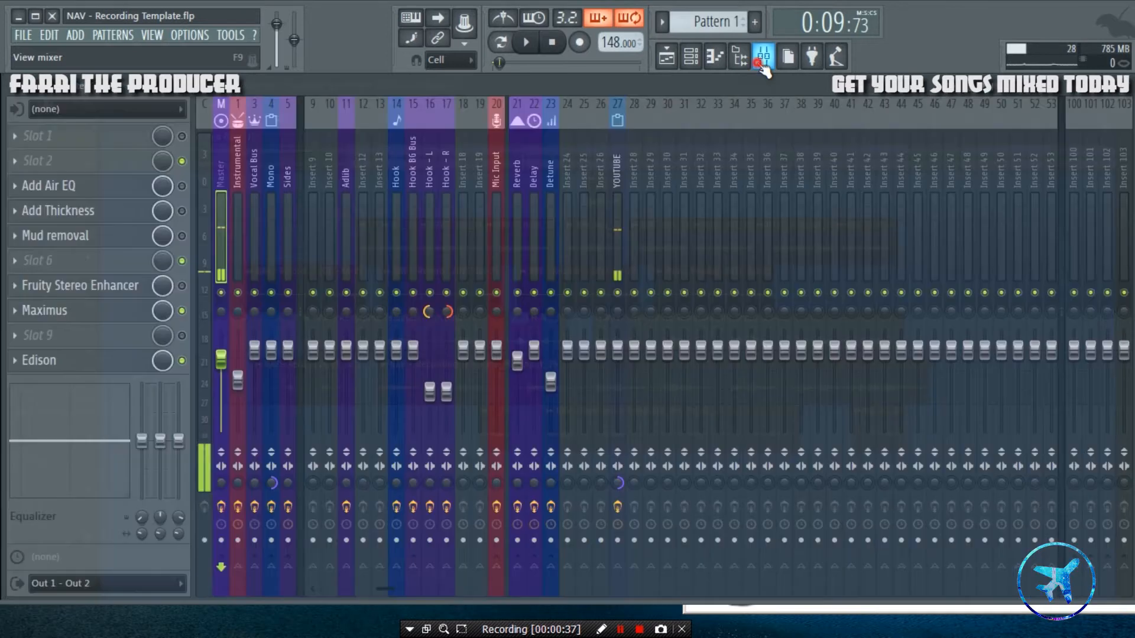
{"action": "left_click", "coordinate": [689, 64]}
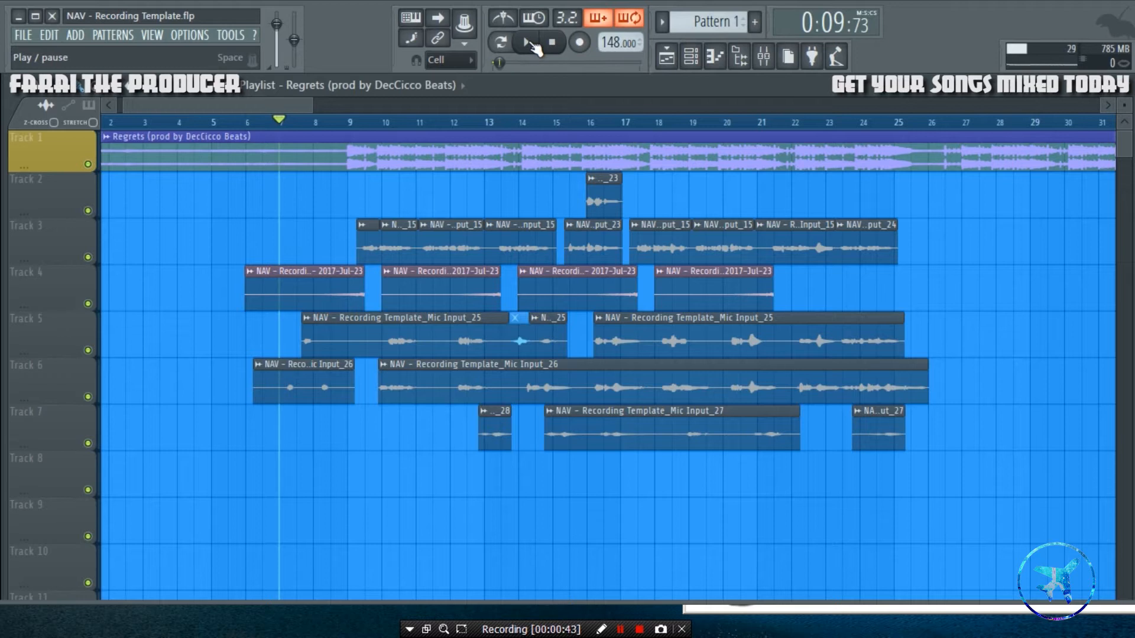
Step: Play the song and inspect the Mono, Sides and Hook tracks in the mixer
{"action": "left_click", "coordinate": [528, 43]}
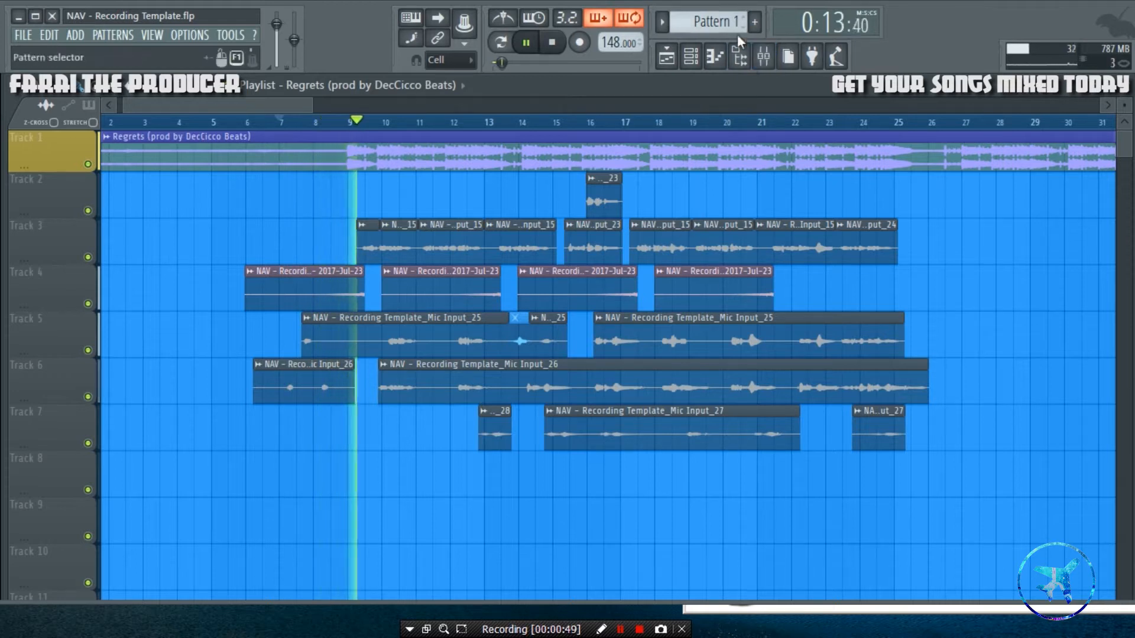
{"action": "left_click", "coordinate": [763, 56]}
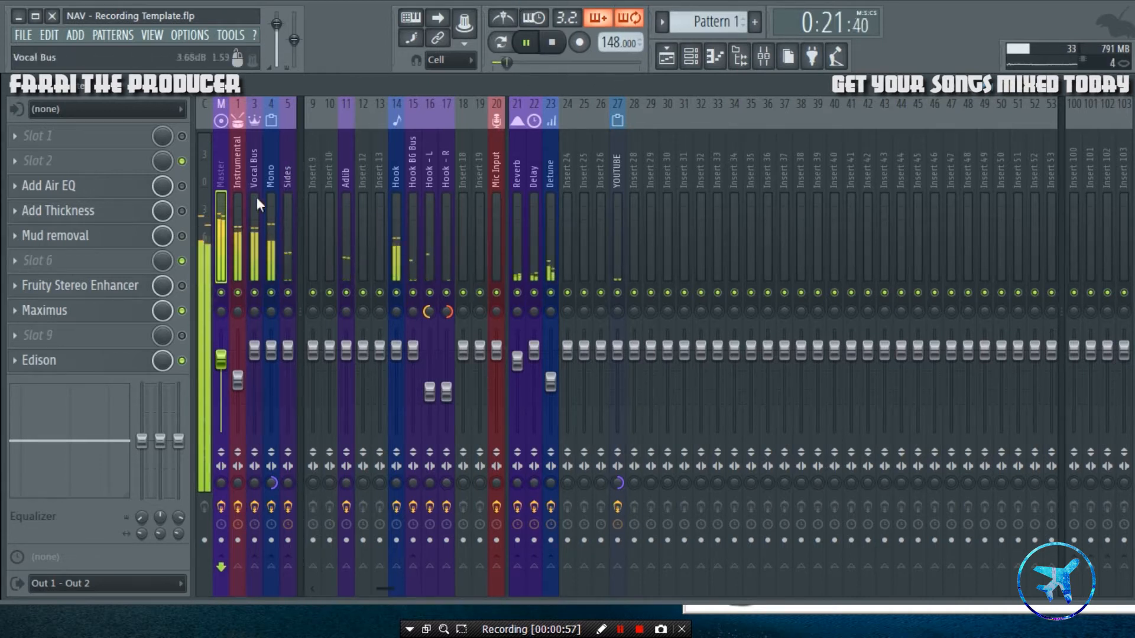
{"action": "left_click", "coordinate": [271, 204]}
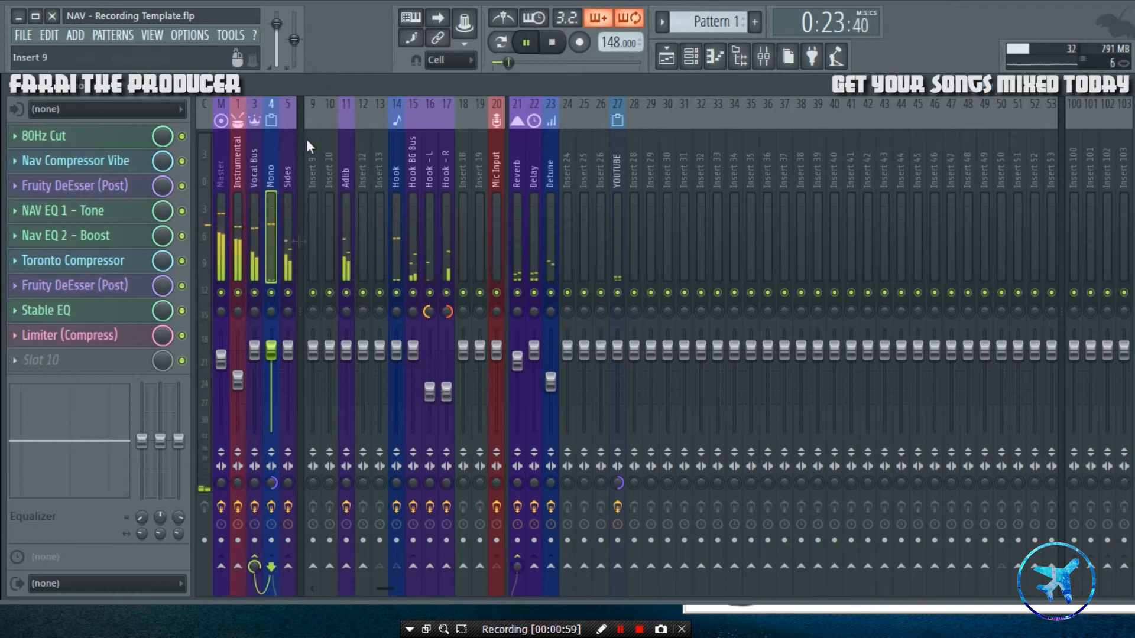
{"action": "left_click", "coordinate": [291, 194]}
{"action": "left_click", "coordinate": [402, 233]}
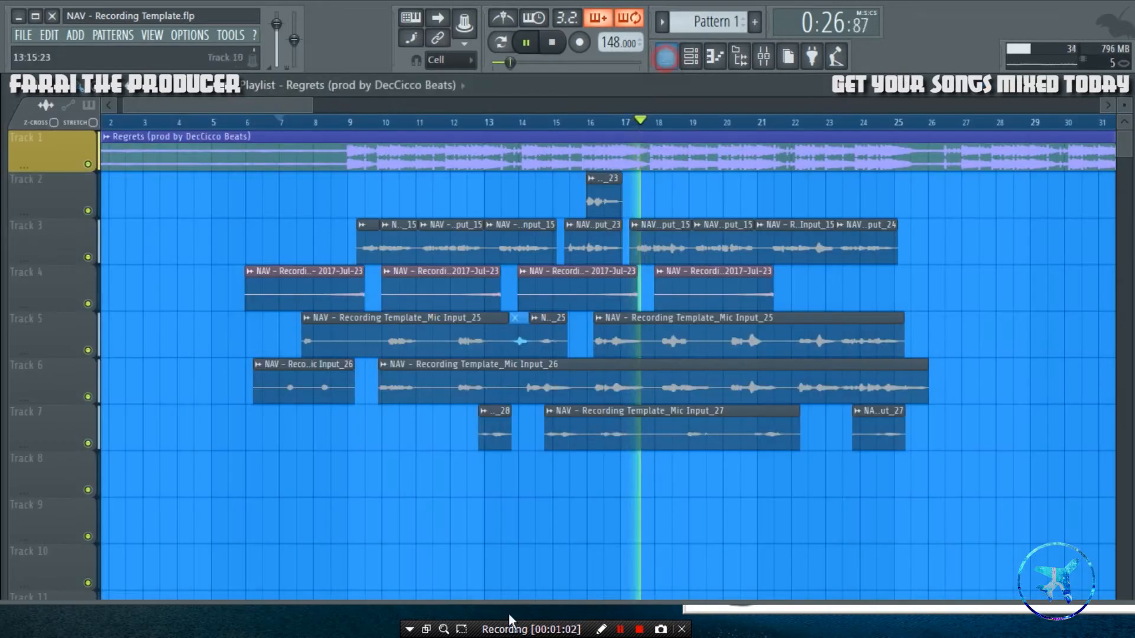
Step: Return to the playlist, enlarge its track heights while listening through the first hook section, and stop playback
{"action": "left_click", "coordinate": [666, 56]}
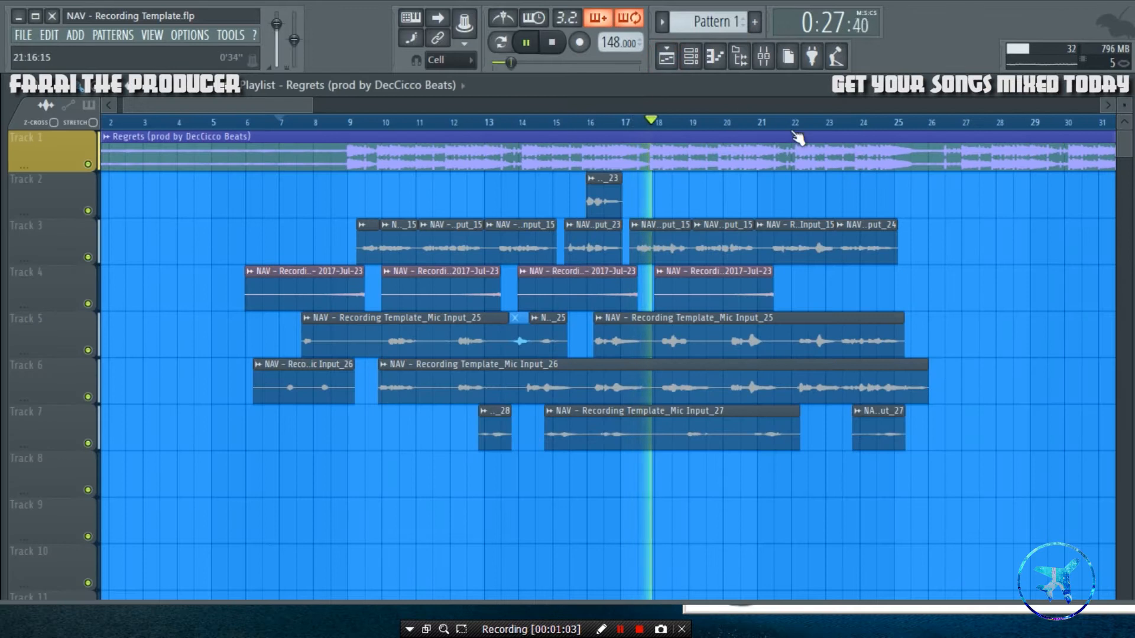
{"action": "scroll", "coordinate": [680, 286], "scroll_direction": "up", "scroll_amount": 5}
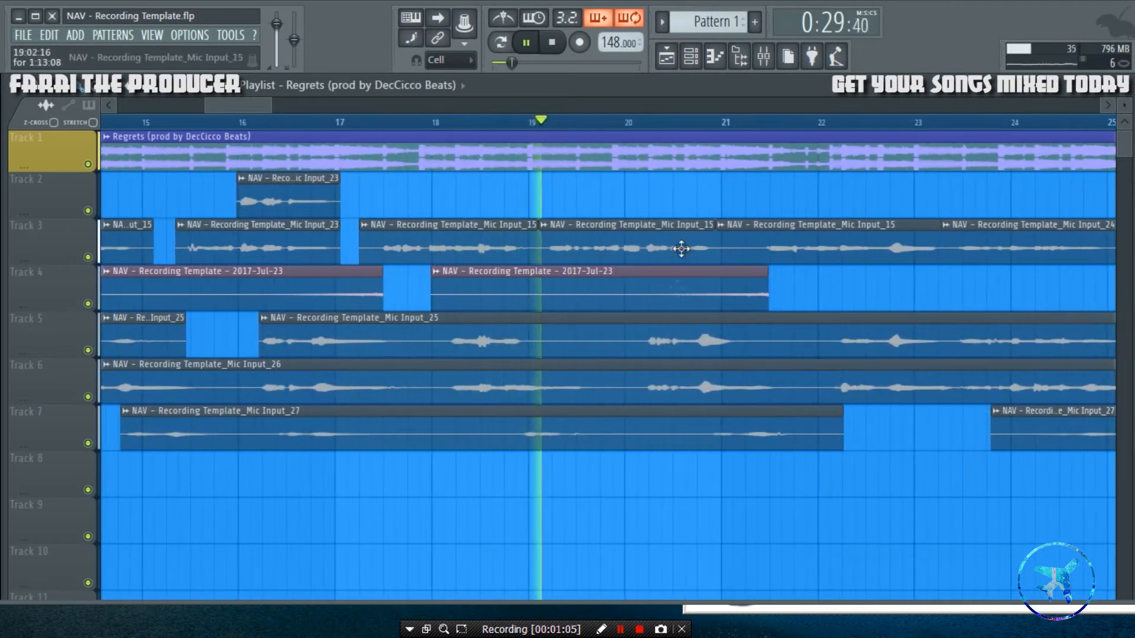
{"action": "left_click_drag", "start_coordinate": [1124, 105], "coordinate": [1124, 89]}
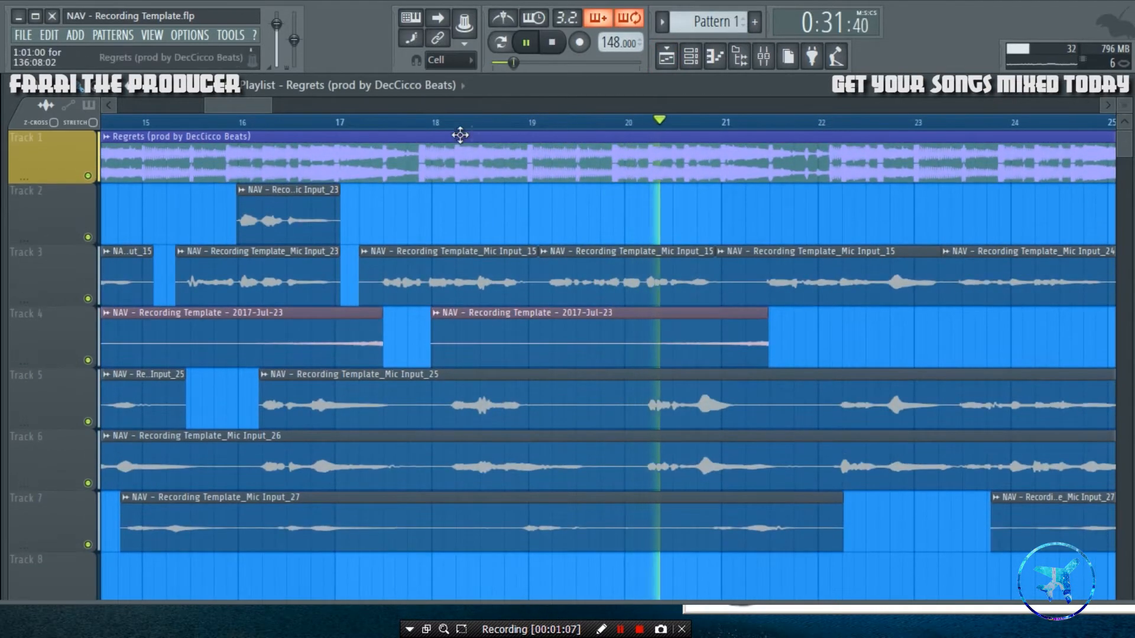
{"action": "left_click_drag", "start_coordinate": [253, 109], "coordinate": [276, 108]}
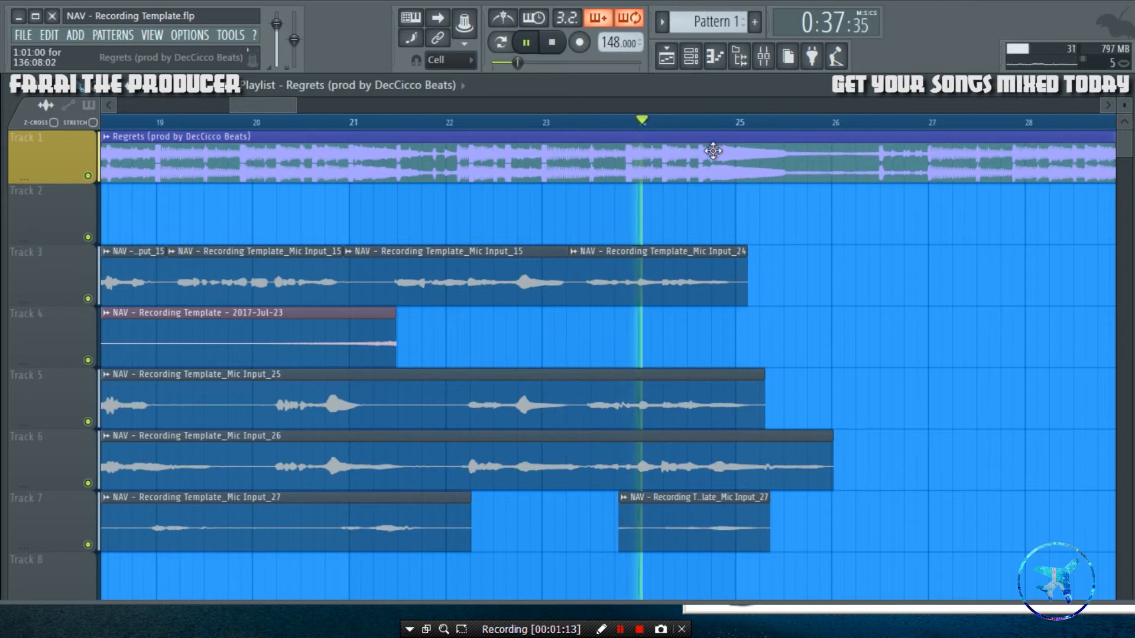
{"action": "scroll", "coordinate": [704, 125], "scroll_direction": "down", "scroll_amount": 5}
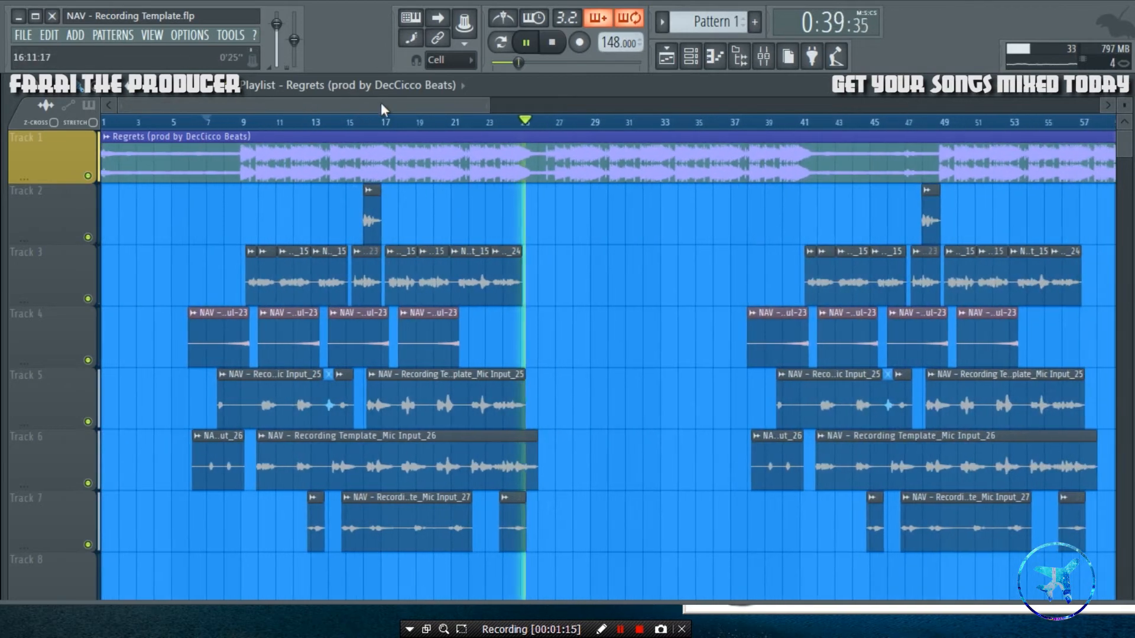
{"action": "key", "text": "space"}
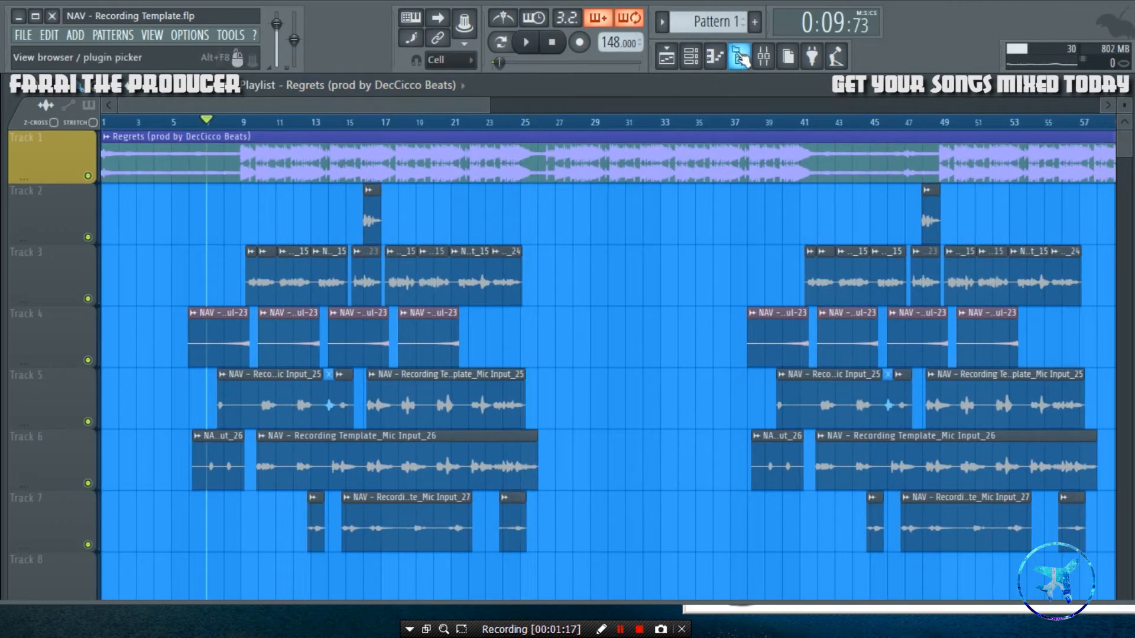
Step: Rename playlist Track 3, which holds the lead hook clips, as Mono
{"action": "left_click", "coordinate": [764, 56]}
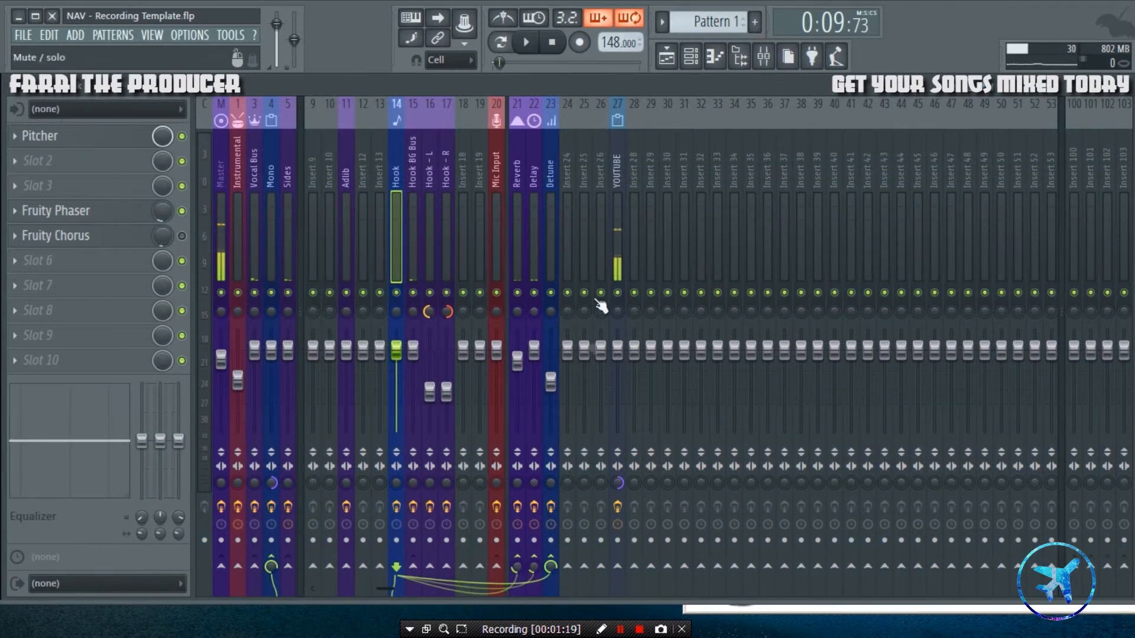
{"action": "left_click", "coordinate": [666, 57]}
{"action": "right_click", "coordinate": [65, 248]}
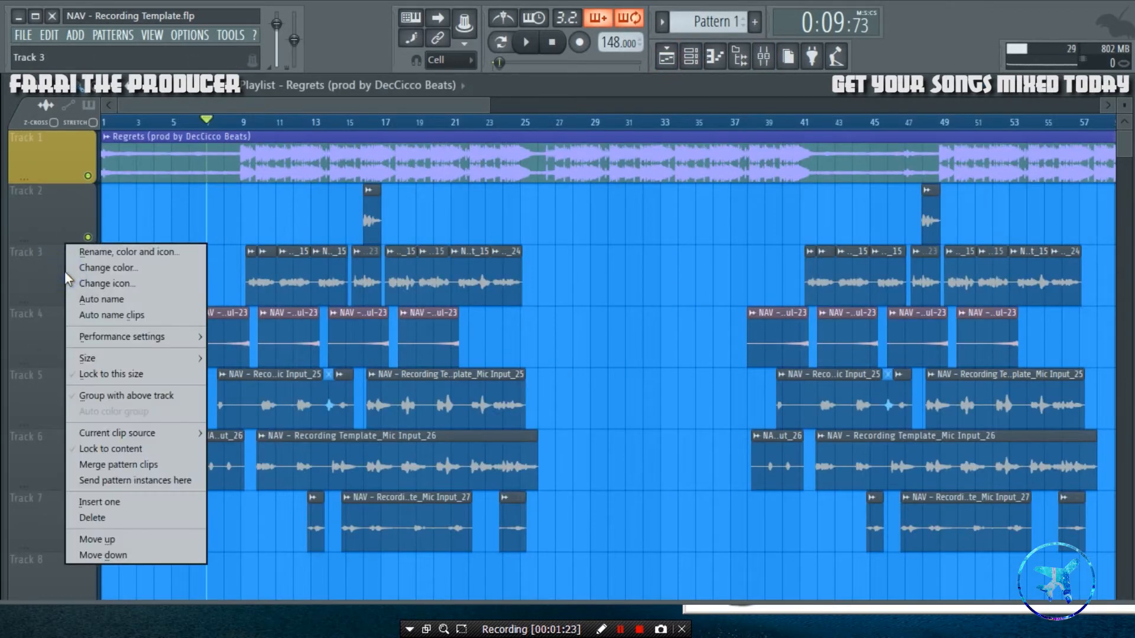
{"action": "left_click", "coordinate": [65, 271]}
{"action": "type", "text": "Mono"}
{"action": "key", "text": "Return"}
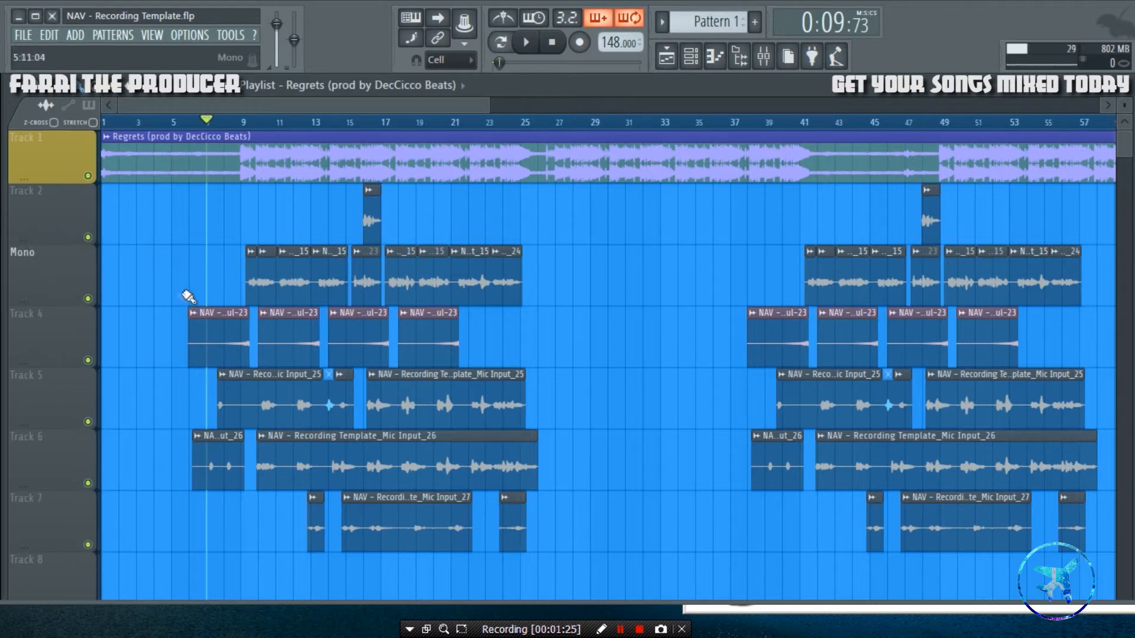
Step: Rename playlist Track 4 as Rev and Track 5 as BG L
{"action": "right_click", "coordinate": [47, 350]}
{"action": "key", "text": "r"}
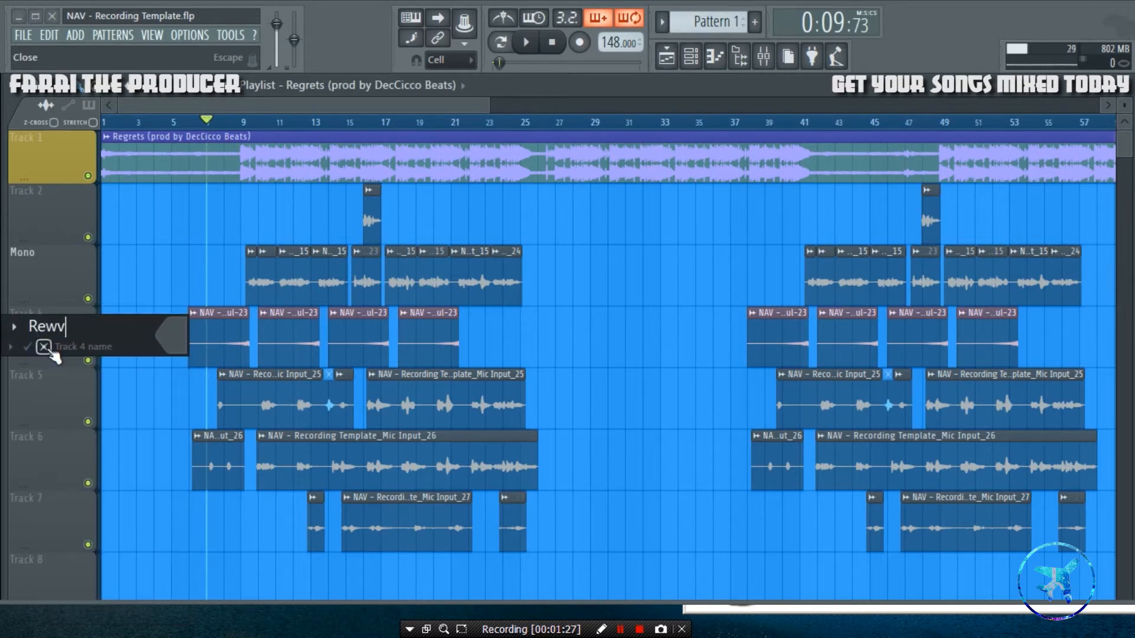
{"action": "key", "text": "Return"}
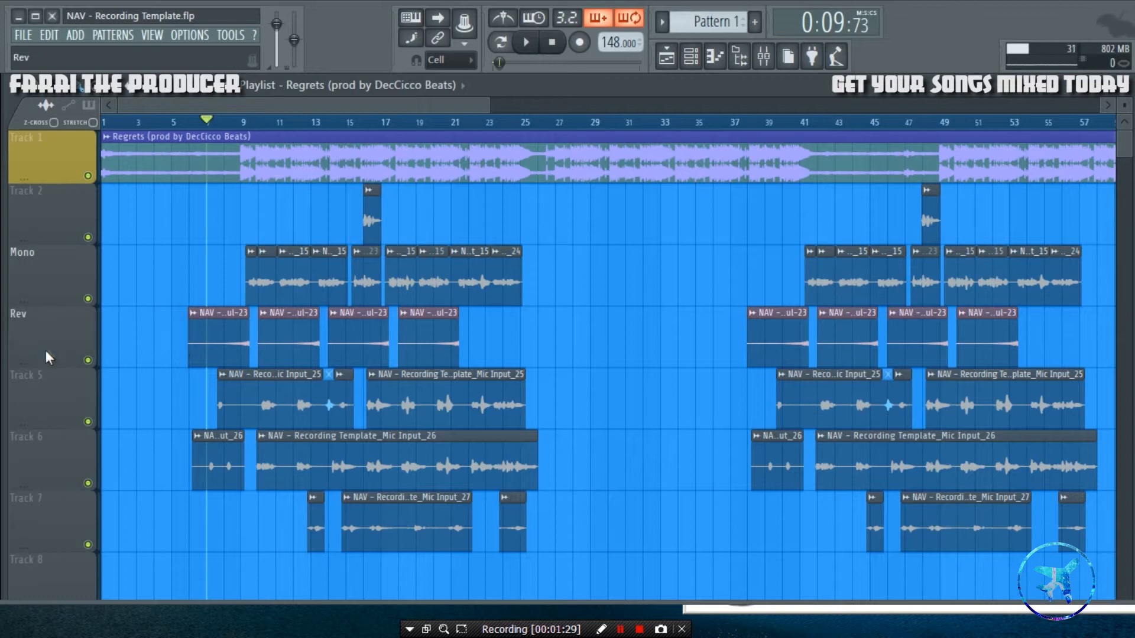
{"action": "right_click", "coordinate": [45, 391]}
{"action": "key", "text": "r"}
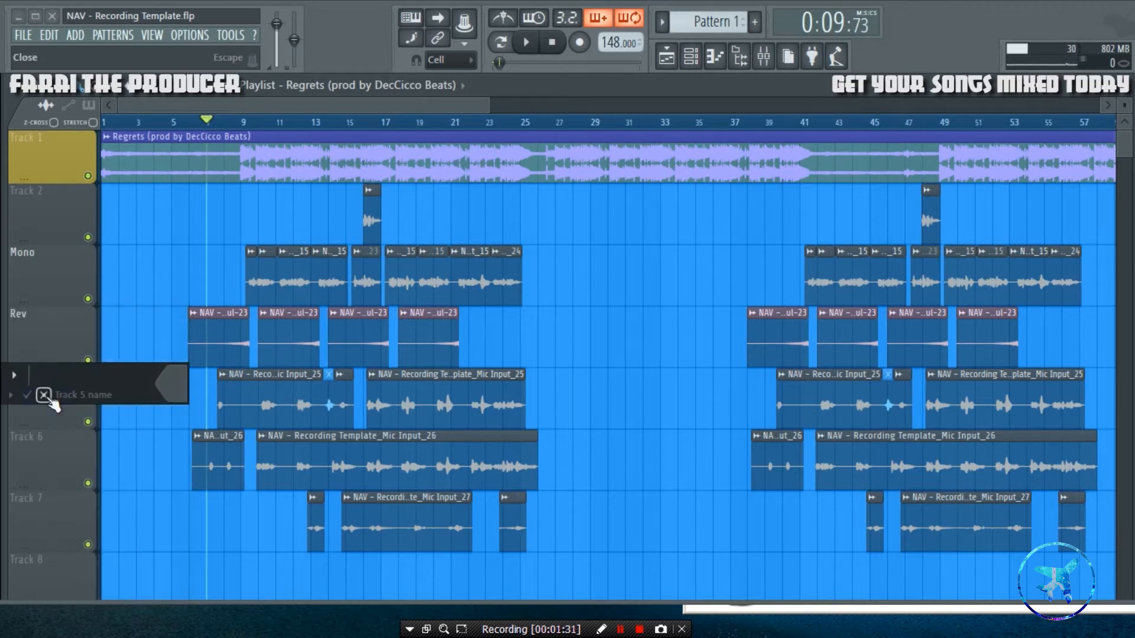
{"action": "type", "text": "BG L"}
{"action": "key", "text": "Return"}
Step: Rename playlist Track 6 as BG R and Track 7 as ADLIB
{"action": "right_click", "coordinate": [32, 454]}
{"action": "key", "text": "r"}
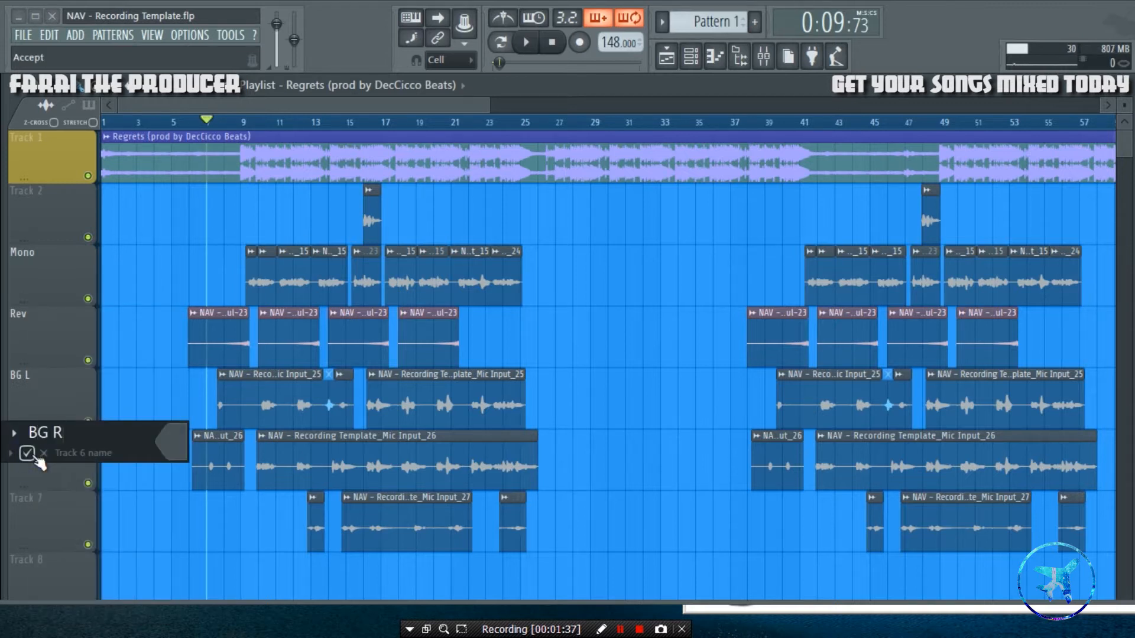
{"action": "key", "text": "Return"}
{"action": "right_click", "coordinate": [30, 529]}
{"action": "type", "text": "r"}
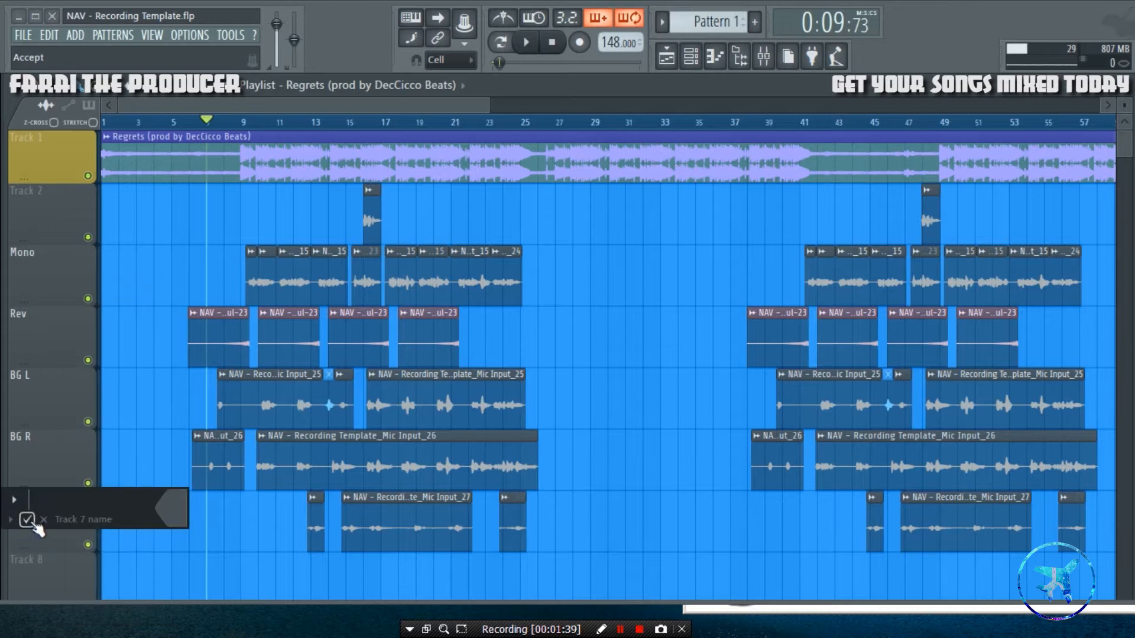
{"action": "type", "text": "ADLIB"}
{"action": "left_click", "coordinate": [33, 524]}
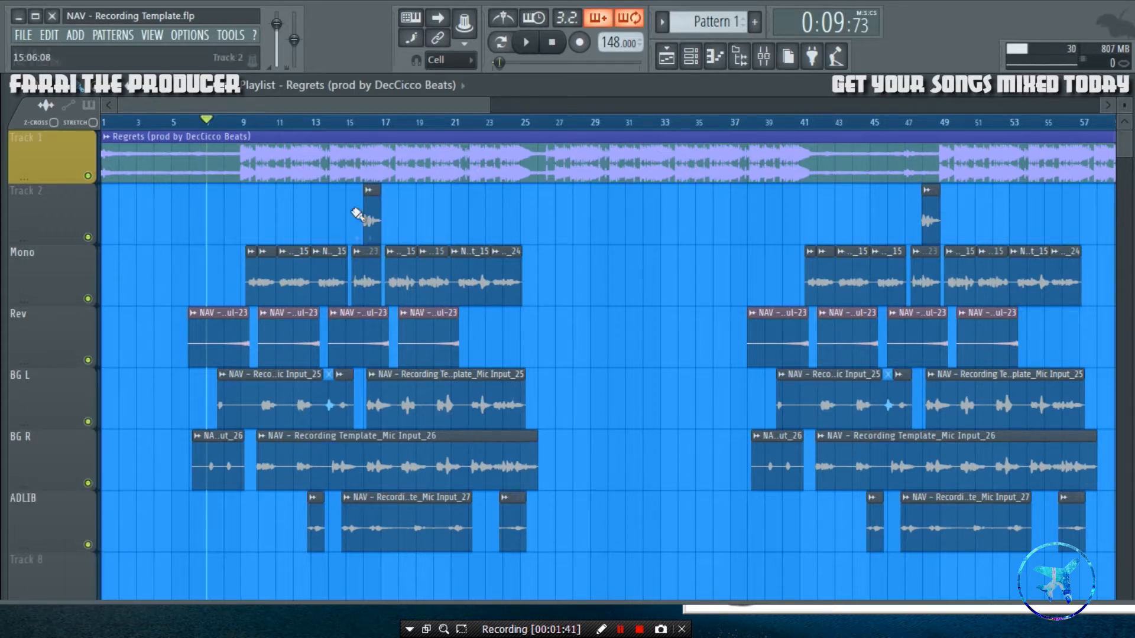
Step: Mute the Rev, BG L, BG R and ADLIB playlist tracks
{"action": "scroll", "coordinate": [243, 123], "scroll_direction": "up", "scroll_amount": 2}
{"action": "left_click", "coordinate": [87, 360]}
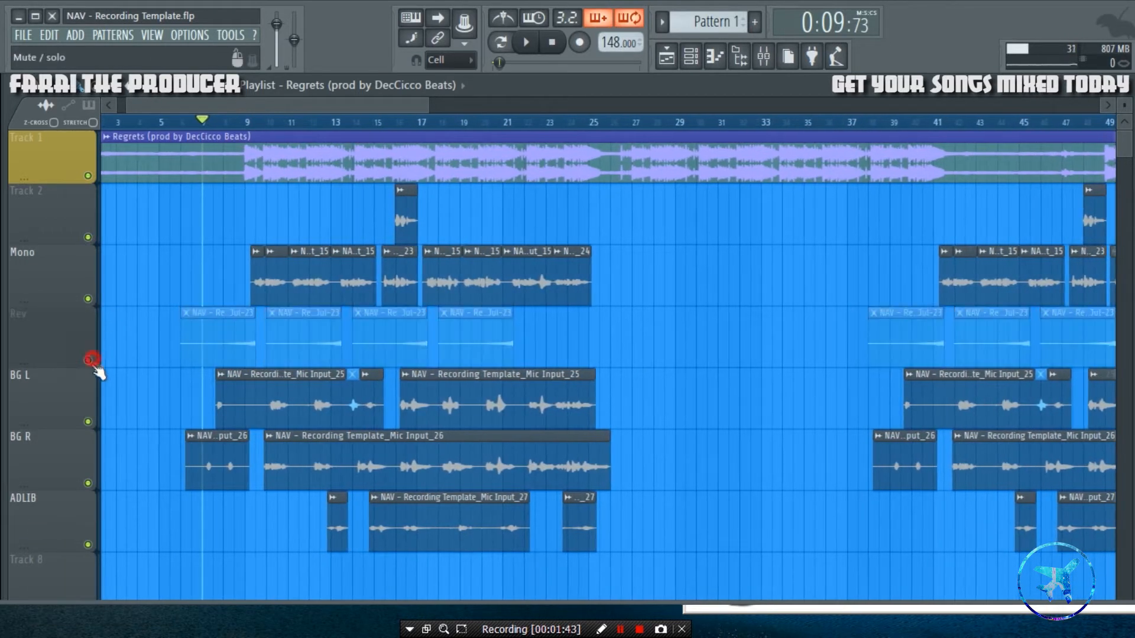
{"action": "left_click", "coordinate": [87, 422]}
{"action": "left_click", "coordinate": [87, 483]}
{"action": "left_click", "coordinate": [88, 544]}
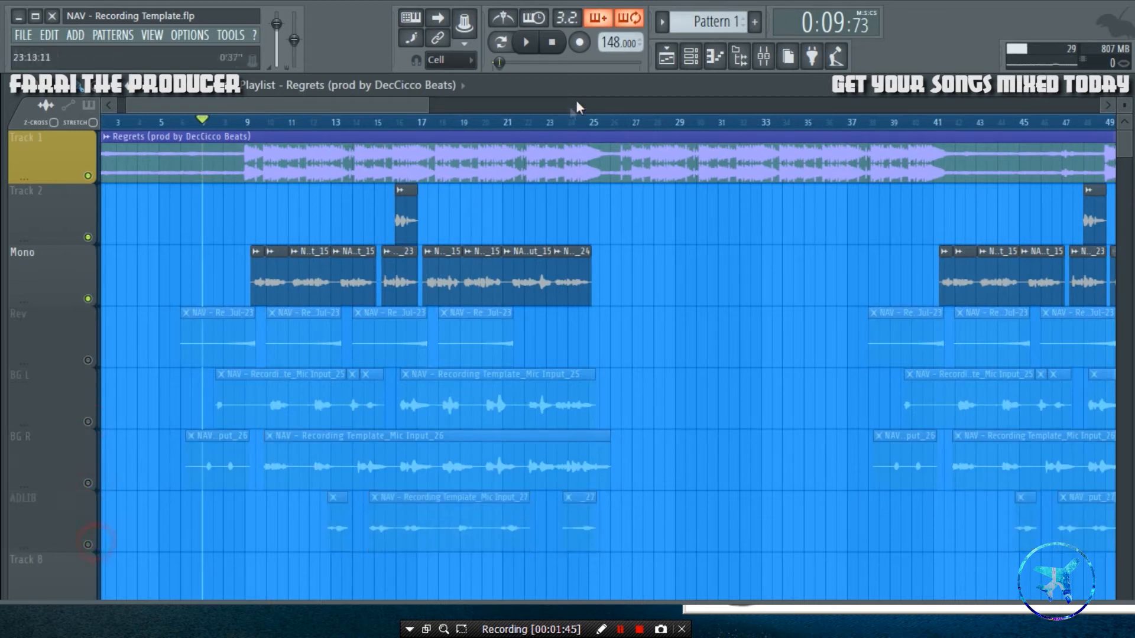
Step: Bring up the mixer and place it beneath the Mono playlist track so both are visible
{"action": "left_click", "coordinate": [763, 56]}
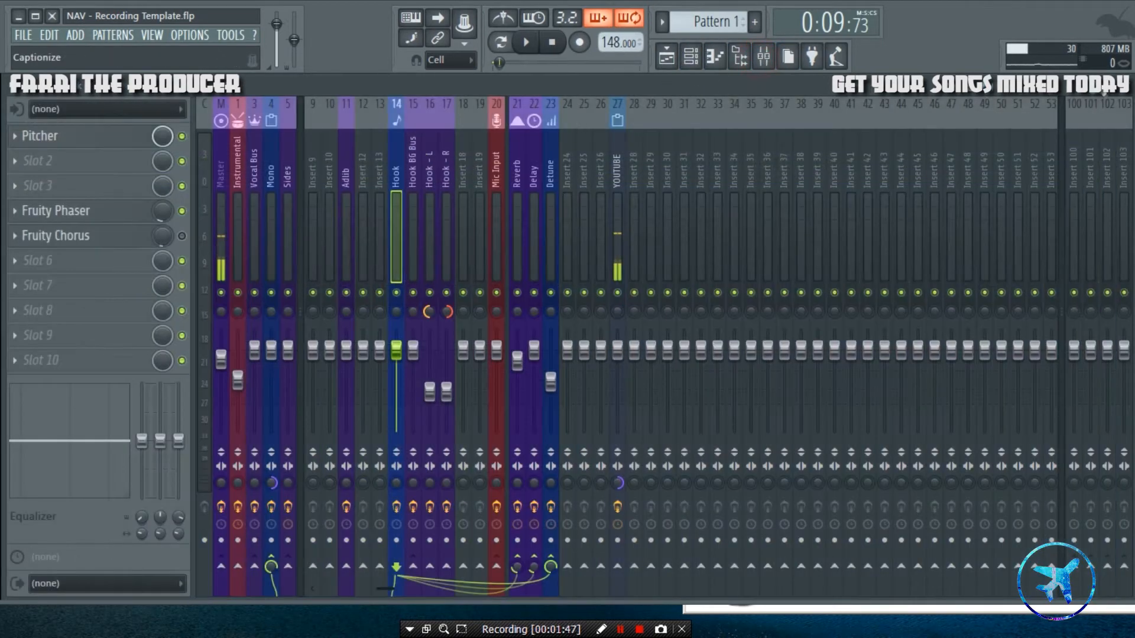
{"action": "left_click_drag", "start_coordinate": [935, 88], "coordinate": [894, 307]}
{"action": "left_click_drag", "start_coordinate": [803, 299], "coordinate": [797, 324]}
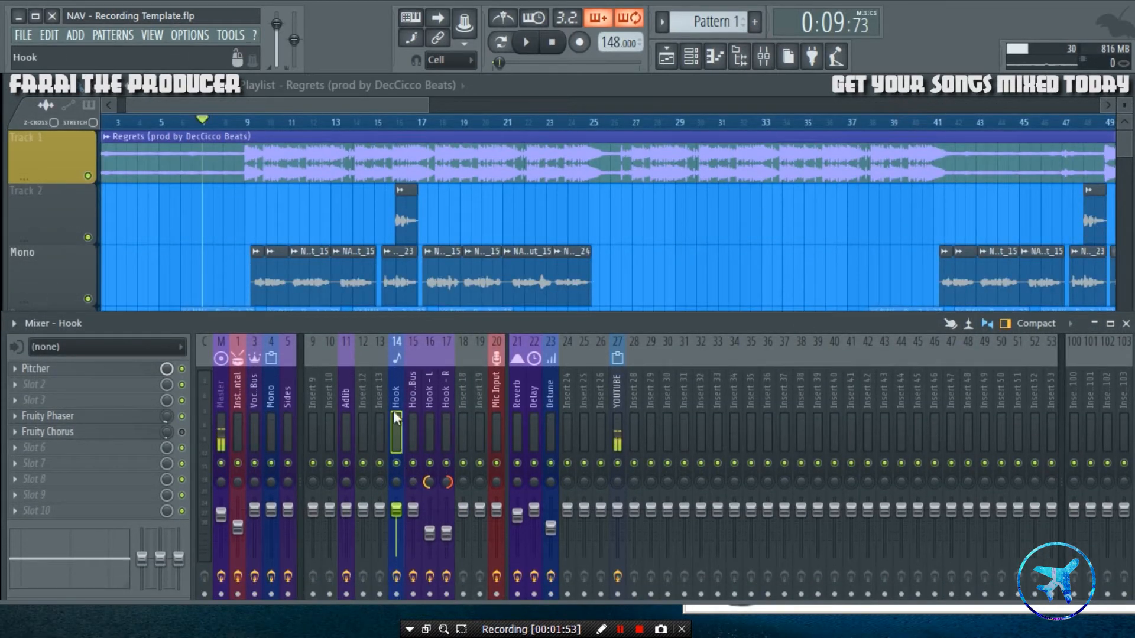
Step: Inspect the Mono and Hook mixer tracks, highlight Hook, Verse and Mono together, and reselect only Hook
{"action": "left_click_drag", "start_coordinate": [463, 325], "coordinate": [461, 274]}
{"action": "left_click", "coordinate": [271, 343]}
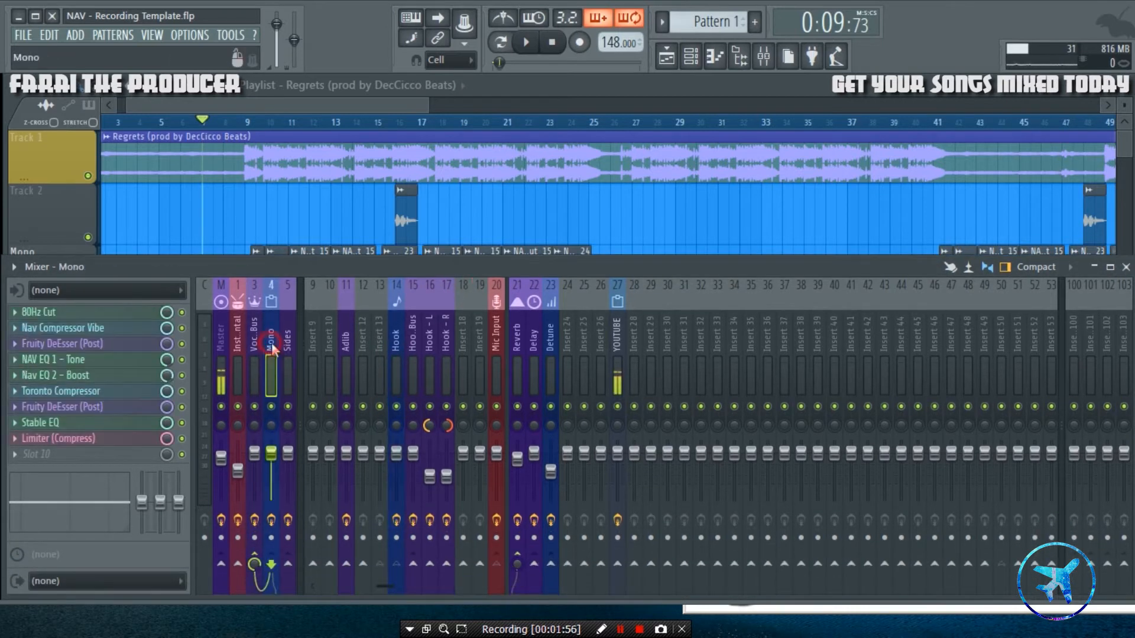
{"action": "left_click", "coordinate": [393, 343]}
{"action": "scroll", "coordinate": [378, 354], "scroll_direction": "up", "scroll_amount": 4}
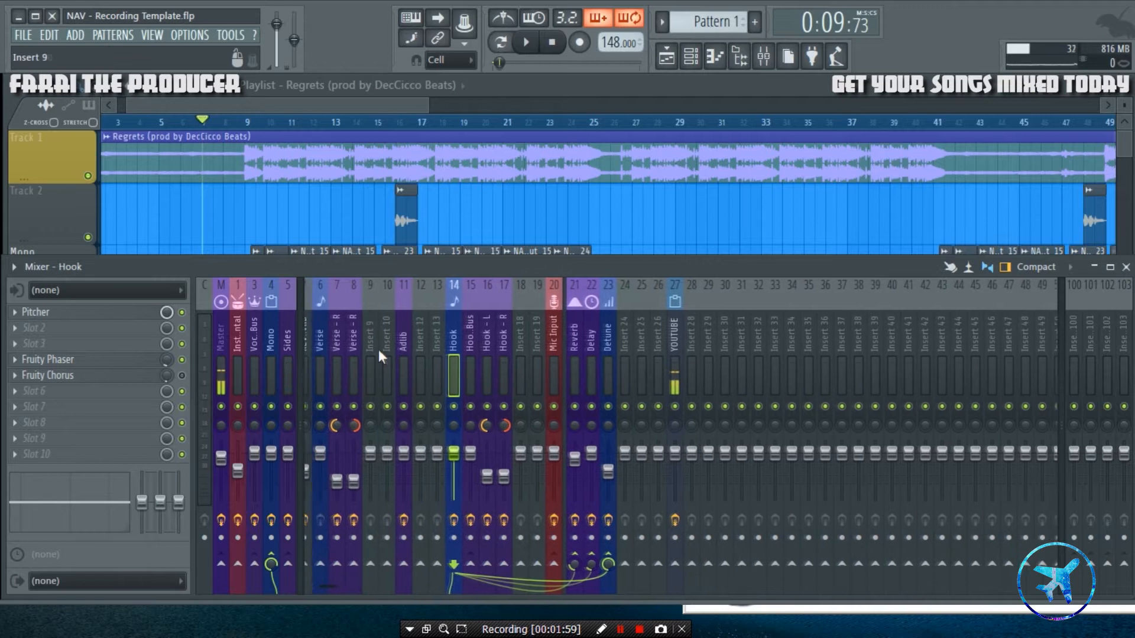
{"action": "left_click", "coordinate": [331, 366], "text": "ctrl+shift"}
{"action": "left_click", "coordinate": [272, 365], "text": "ctrl+shift"}
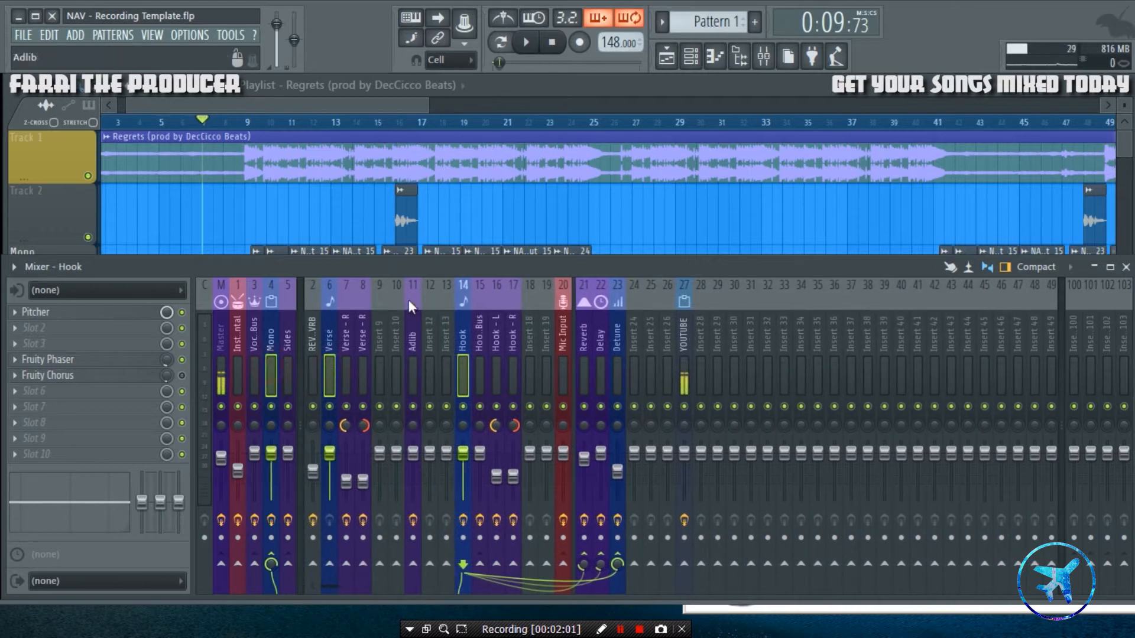
{"action": "left_click", "coordinate": [465, 353]}
Step: Play the song and display the Mono mixer track's 80Hz Cut equalizer beside its effect chain
{"action": "left_click_drag", "start_coordinate": [457, 268], "coordinate": [449, 324]}
{"action": "key", "text": "space"}
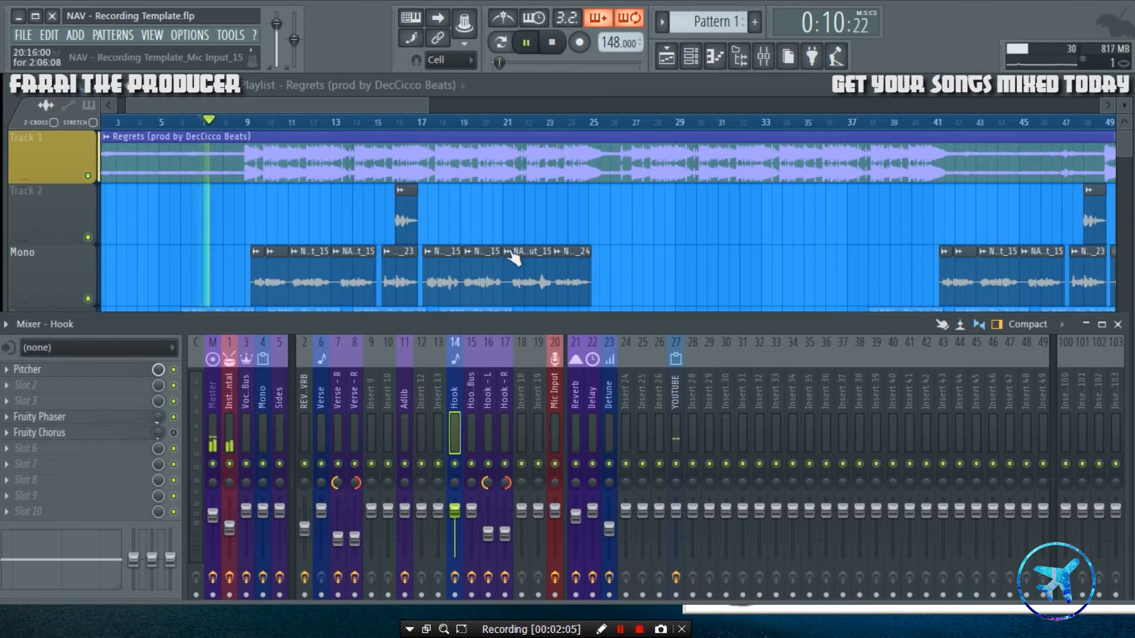
{"action": "left_click", "coordinate": [318, 426]}
{"action": "left_click", "coordinate": [262, 427]}
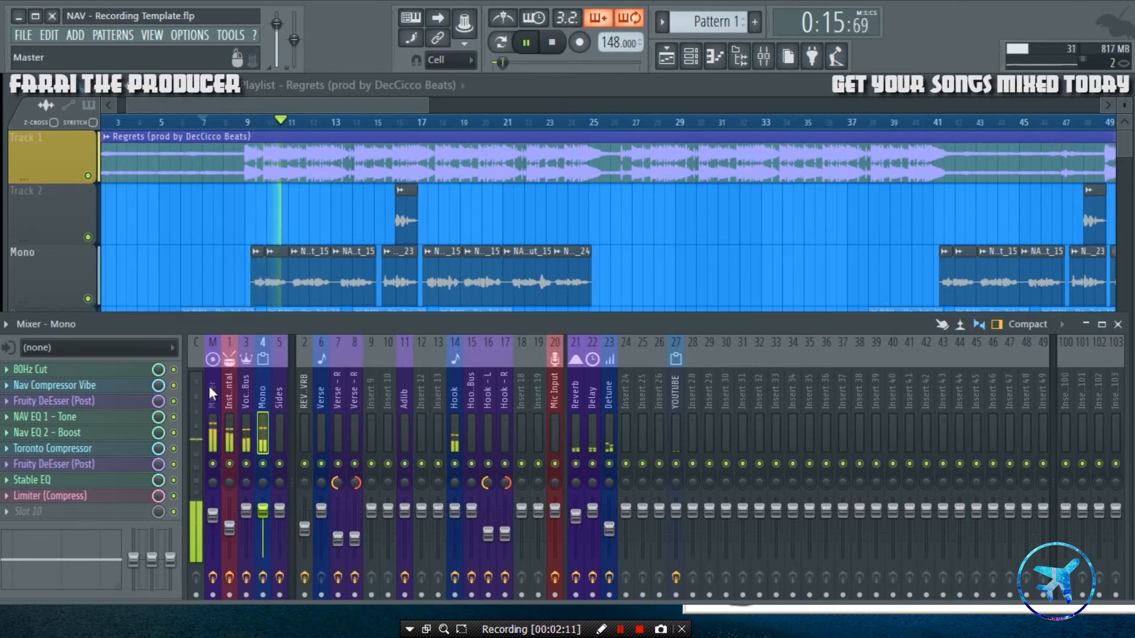
{"action": "left_click", "coordinate": [98, 369]}
{"action": "left_click_drag", "start_coordinate": [346, 319], "coordinate": [666, 364]}
{"action": "left_click_drag", "start_coordinate": [286, 602], "coordinate": [287, 631]}
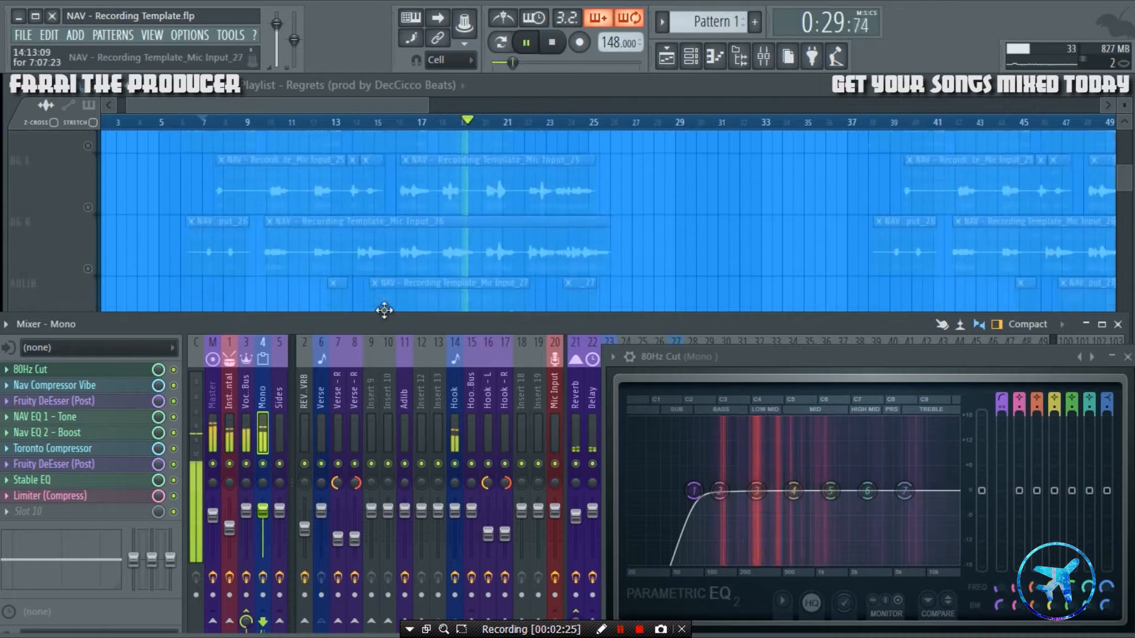
Step: Hide the mixer, briefly mute the Regrets instrumental to hear the Mono vocals alone, and stop playback
{"action": "key", "text": "F9"}
{"action": "left_click", "coordinate": [87, 176]}
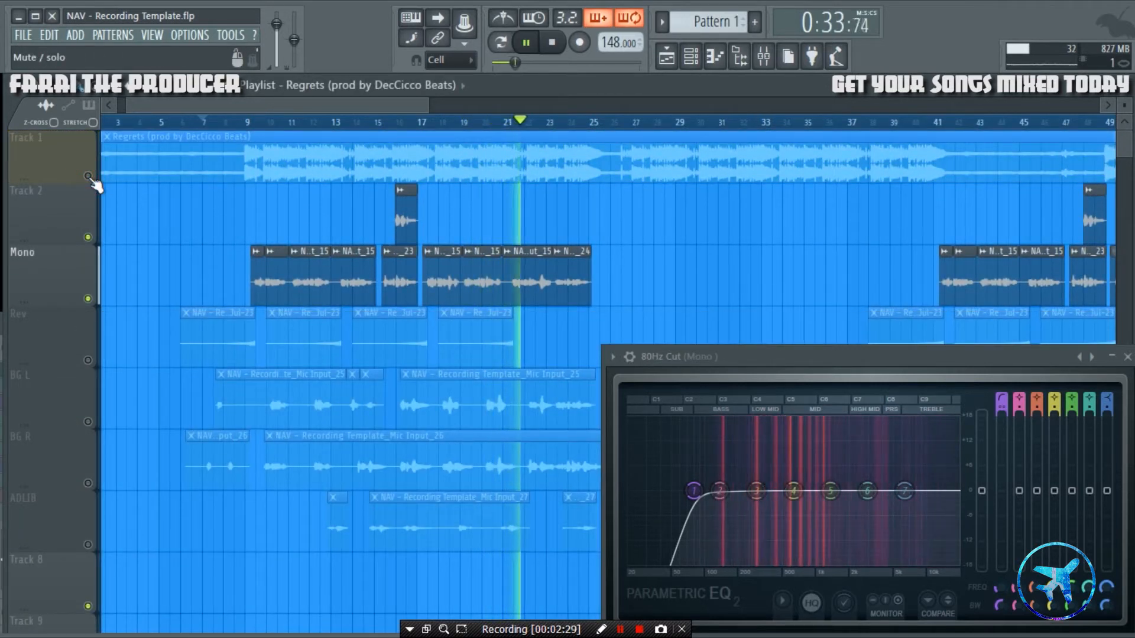
{"action": "left_click", "coordinate": [87, 176]}
{"action": "key", "text": "space"}
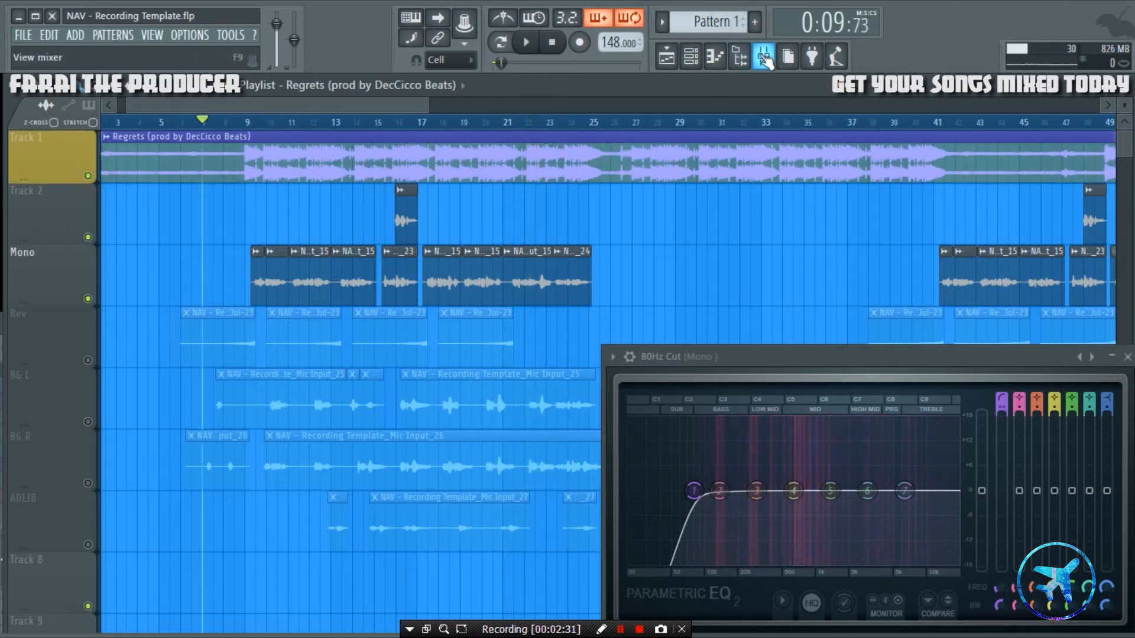
Step: Show the mixer, replace the 80Hz Cut equalizer window with Nav Compressor Vibe, and place it above the mixer
{"action": "left_click", "coordinate": [763, 57]}
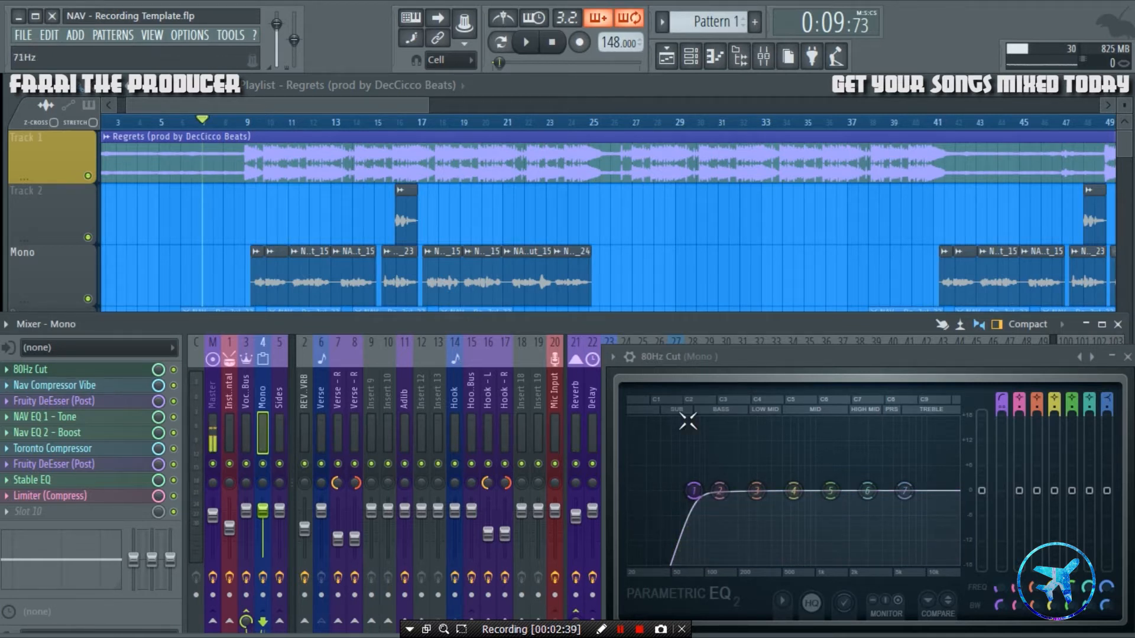
{"action": "left_click", "coordinate": [1127, 356]}
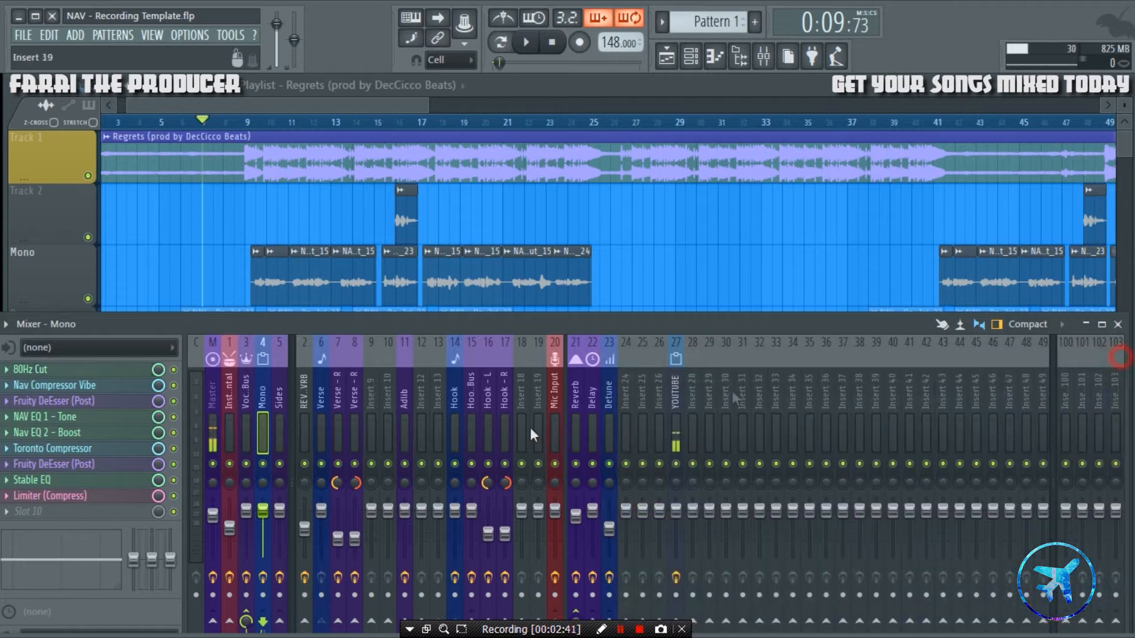
{"action": "left_click", "coordinate": [59, 385]}
{"action": "left_click_drag", "start_coordinate": [587, 489], "coordinate": [845, 217]}
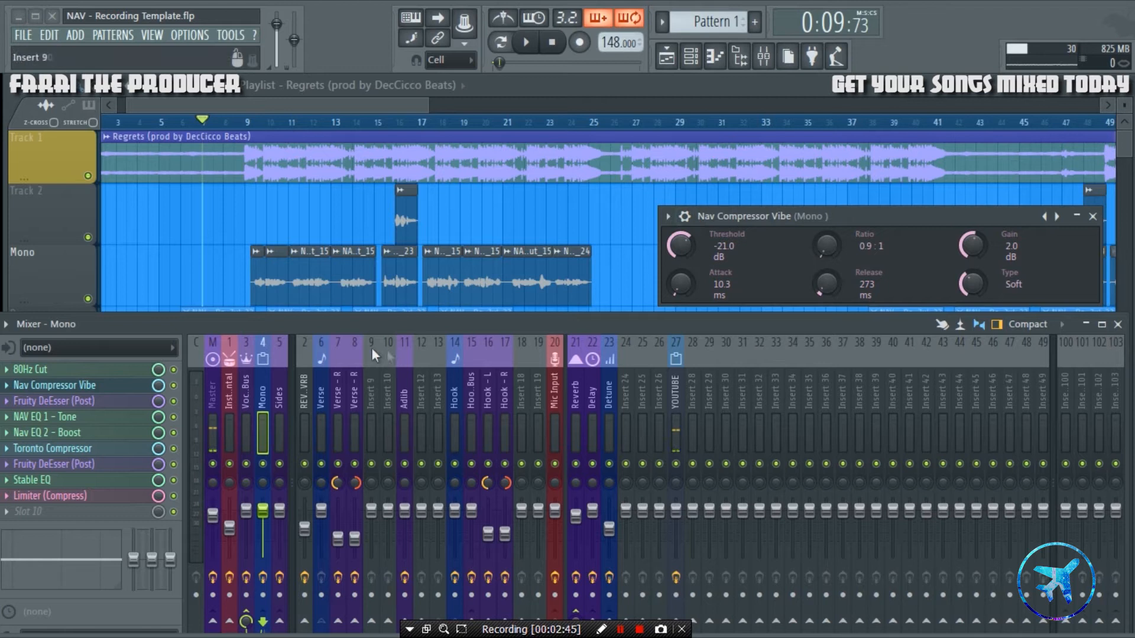
Step: Look at the full playlist, return to the mixer, and inspect the Hook and Mic Input effect chains
{"action": "key", "text": "F9"}
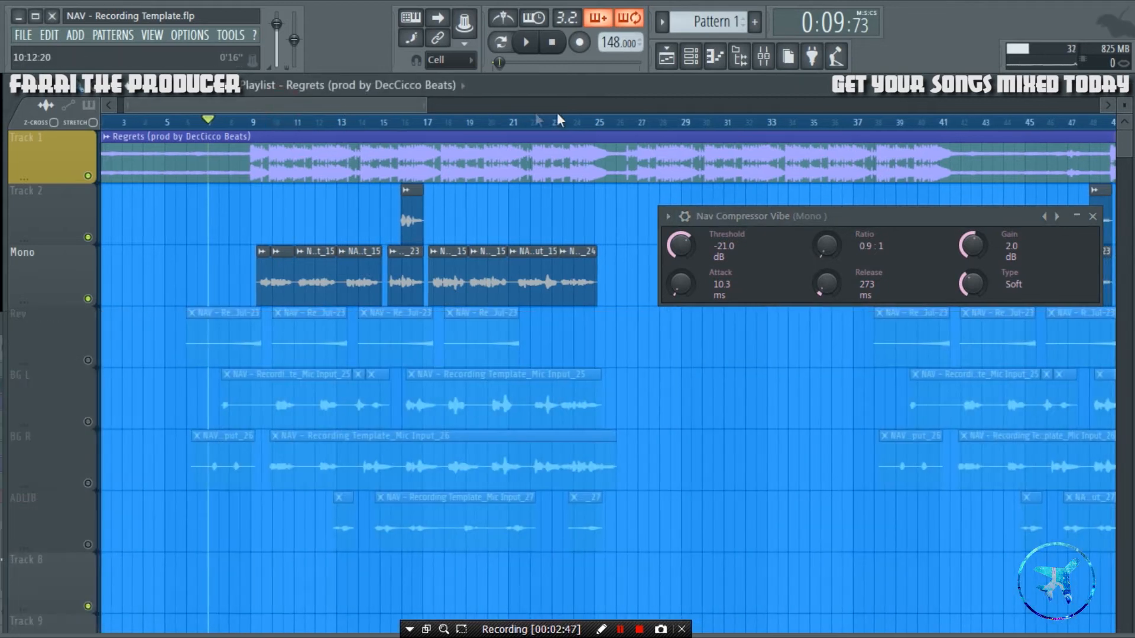
{"action": "left_click", "coordinate": [764, 57]}
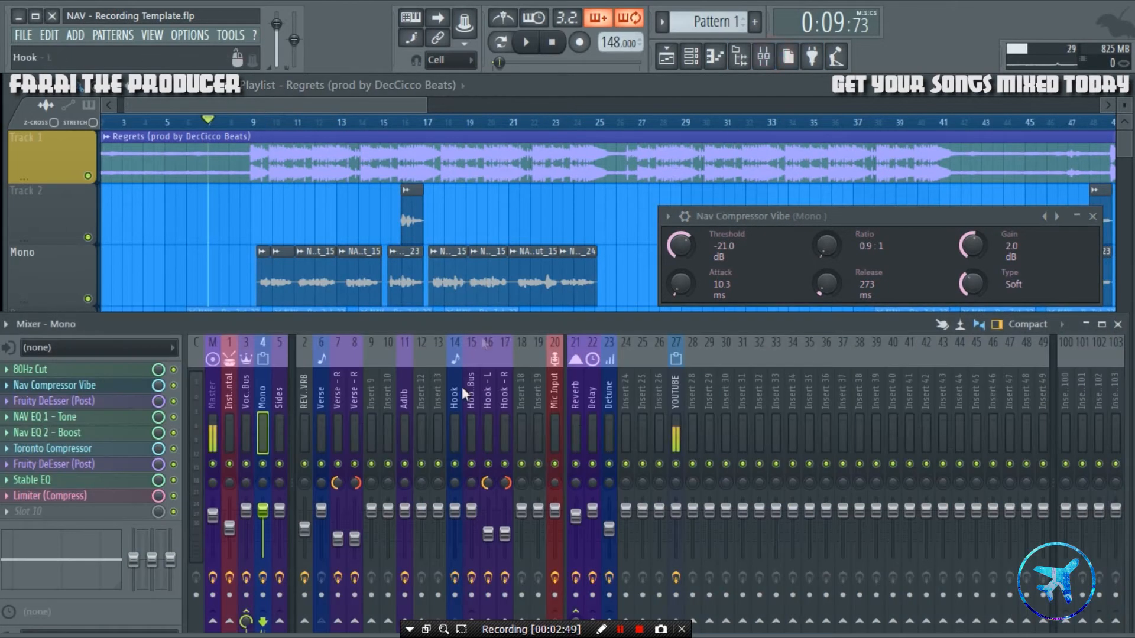
{"action": "left_click", "coordinate": [451, 417]}
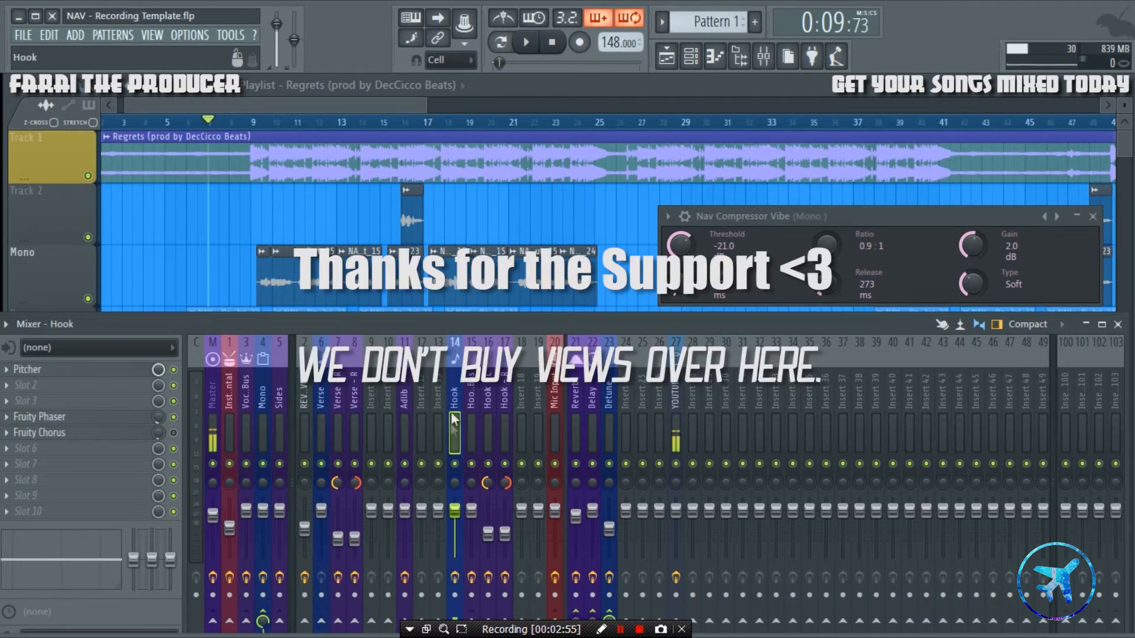
{"action": "left_click", "coordinate": [555, 416]}
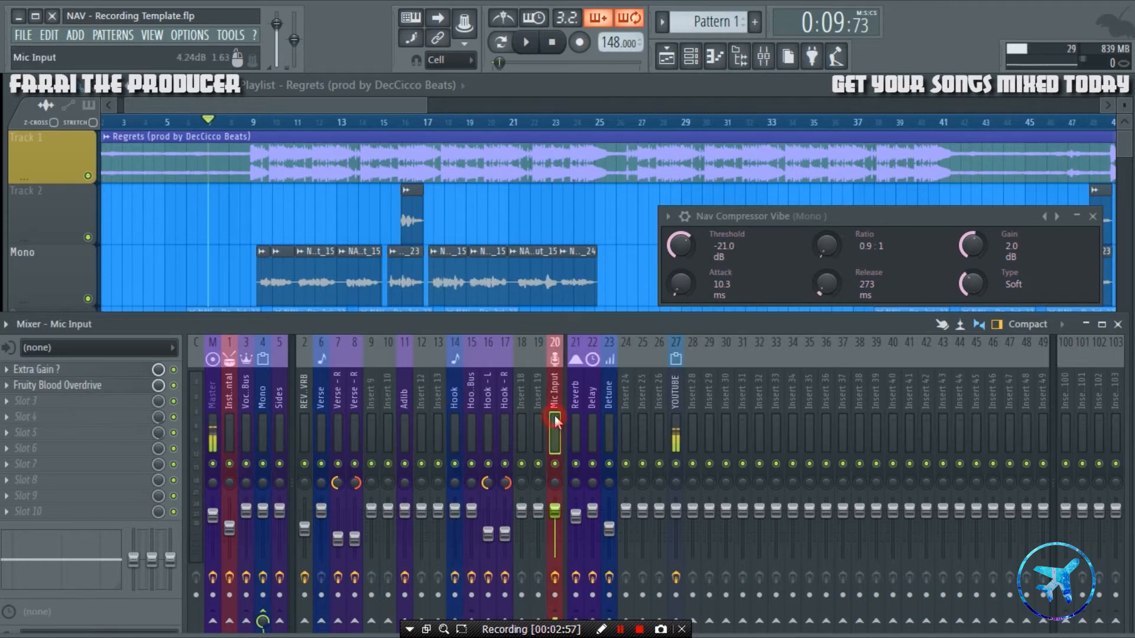
Step: Move the mixer up over the playlist with Mic Input selected, and enlarge it to fill the workspace
{"action": "left_click_drag", "start_coordinate": [524, 631], "coordinate": [976, 12]}
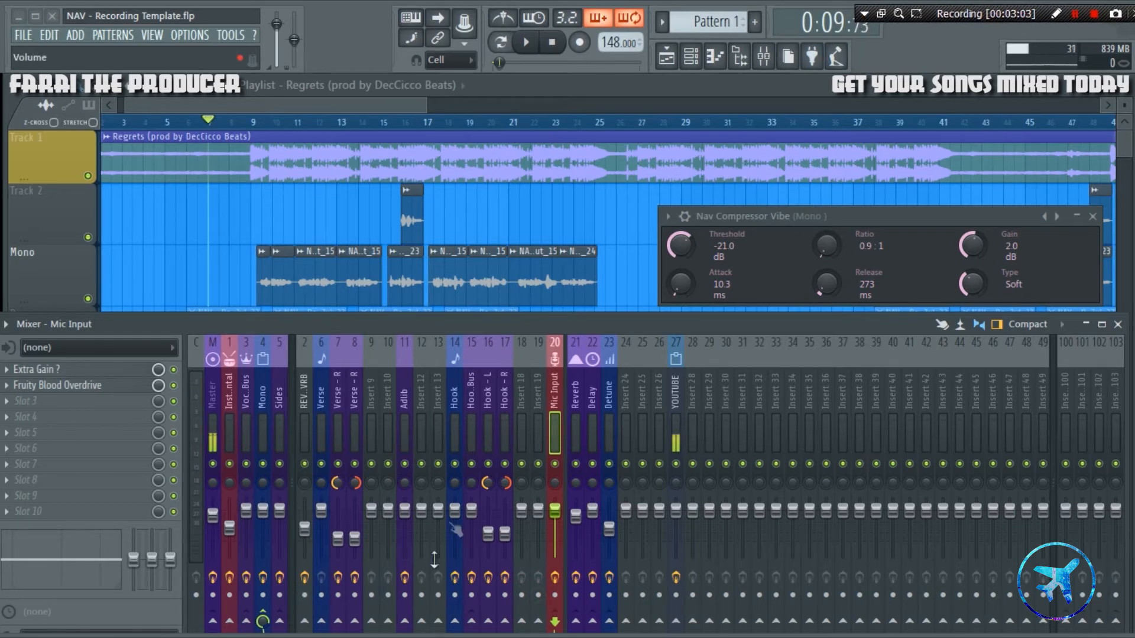
{"action": "left_click_drag", "start_coordinate": [519, 324], "coordinate": [509, 289]}
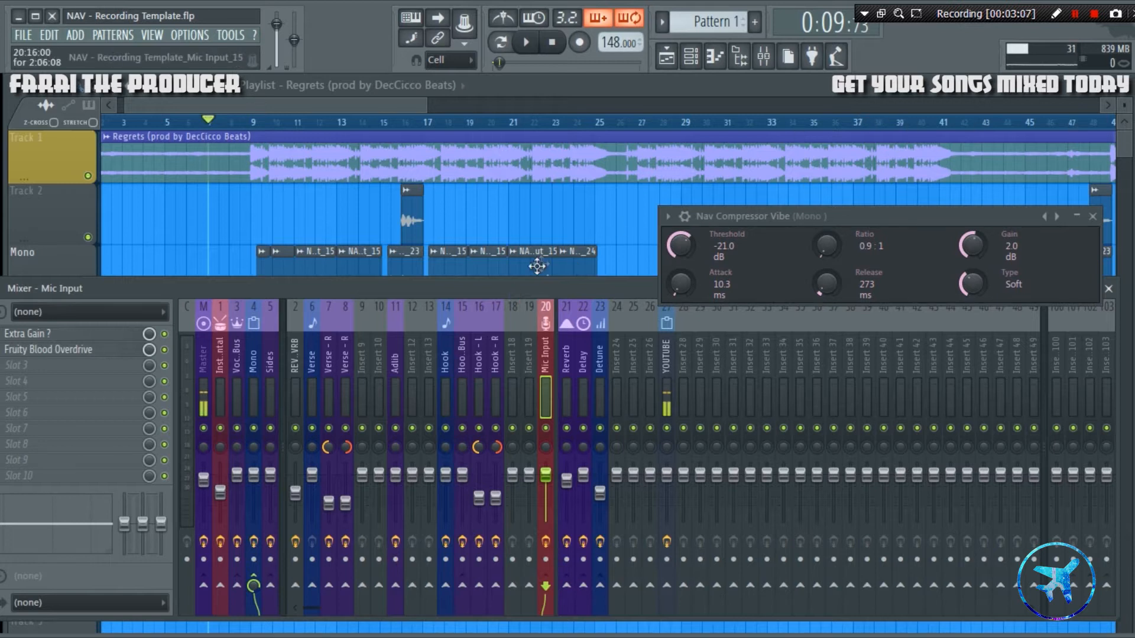
{"action": "left_click_drag", "start_coordinate": [492, 283], "coordinate": [492, 287]}
{"action": "left_click", "coordinate": [445, 378]}
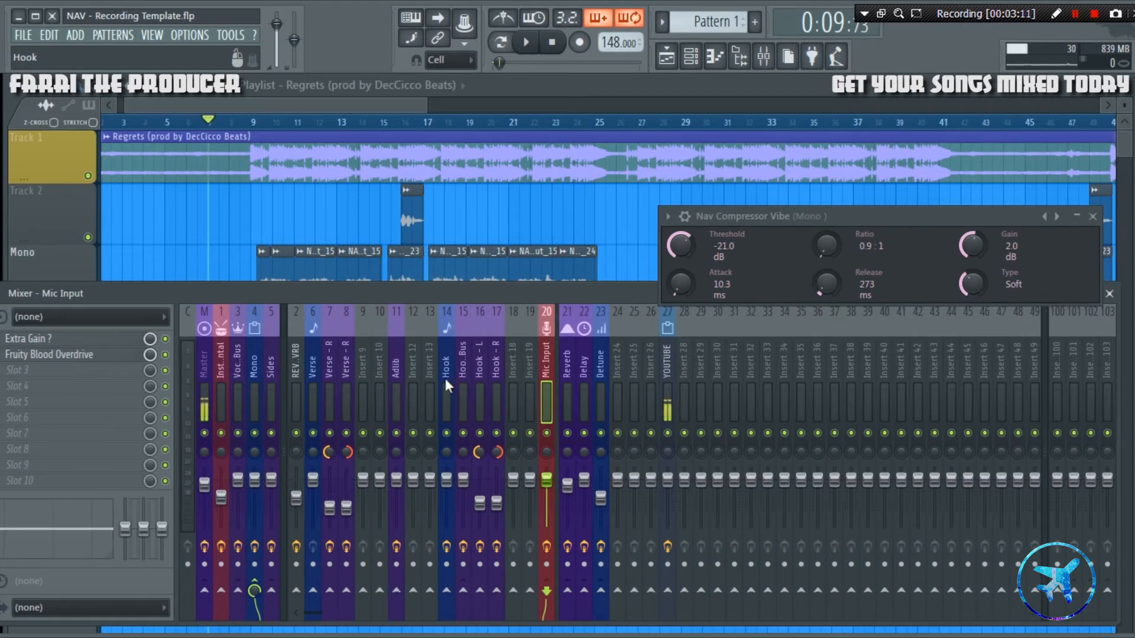
{"action": "left_click", "coordinate": [539, 380]}
{"action": "left_click_drag", "start_coordinate": [428, 289], "coordinate": [428, 232]}
{"action": "mouse_move", "coordinate": [433, 568]}
{"action": "left_mouse_down"}
{"action": "mouse_move", "coordinate": [433, 624]}
{"action": "mouse_move", "coordinate": [433, 568]}
{"action": "left_mouse_up"}
{"action": "left_click_drag", "start_coordinate": [496, 234], "coordinate": [500, 83]}
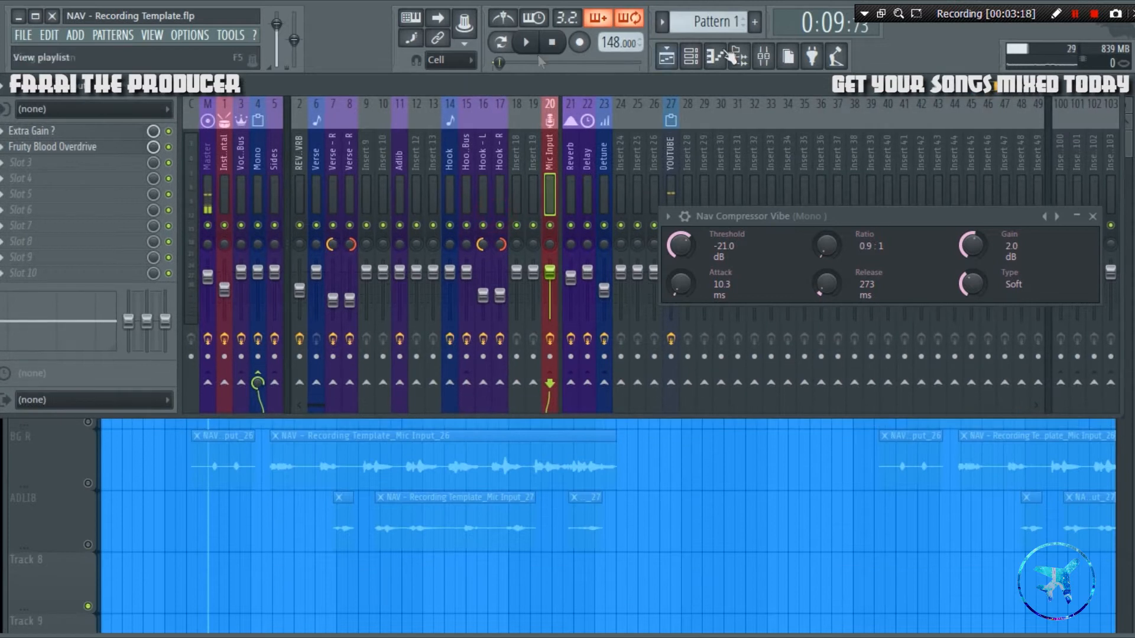
{"action": "left_click", "coordinate": [1110, 103]}
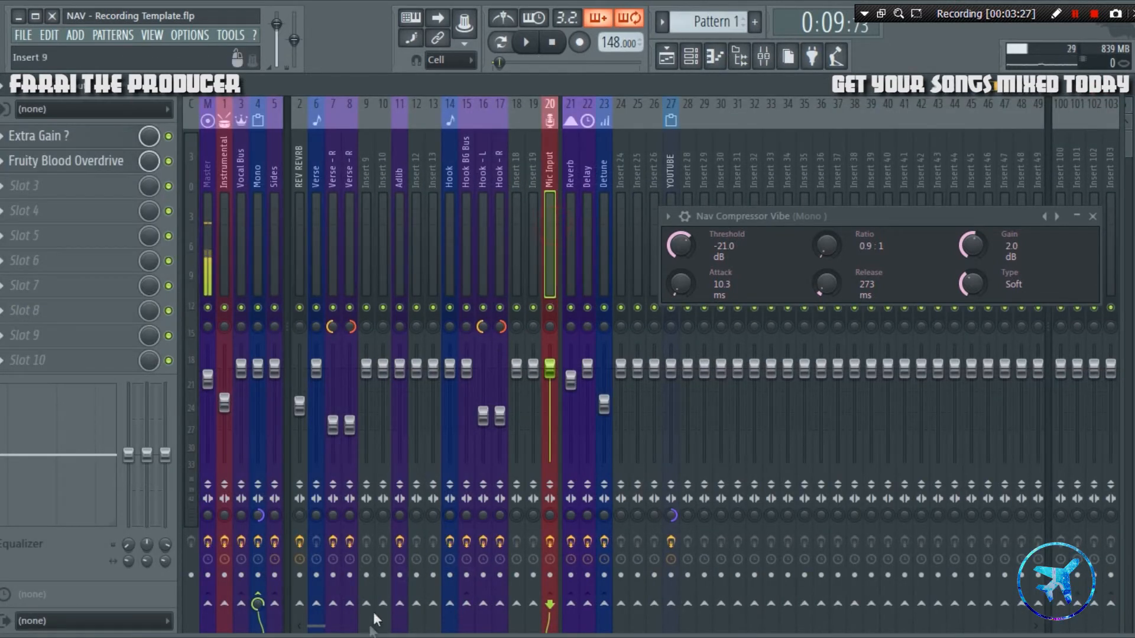
Step: Route the Mic Input track to Hook, try Verse as its destination, restore the Hook routing, and select the Hook track
{"action": "left_click", "coordinate": [450, 603]}
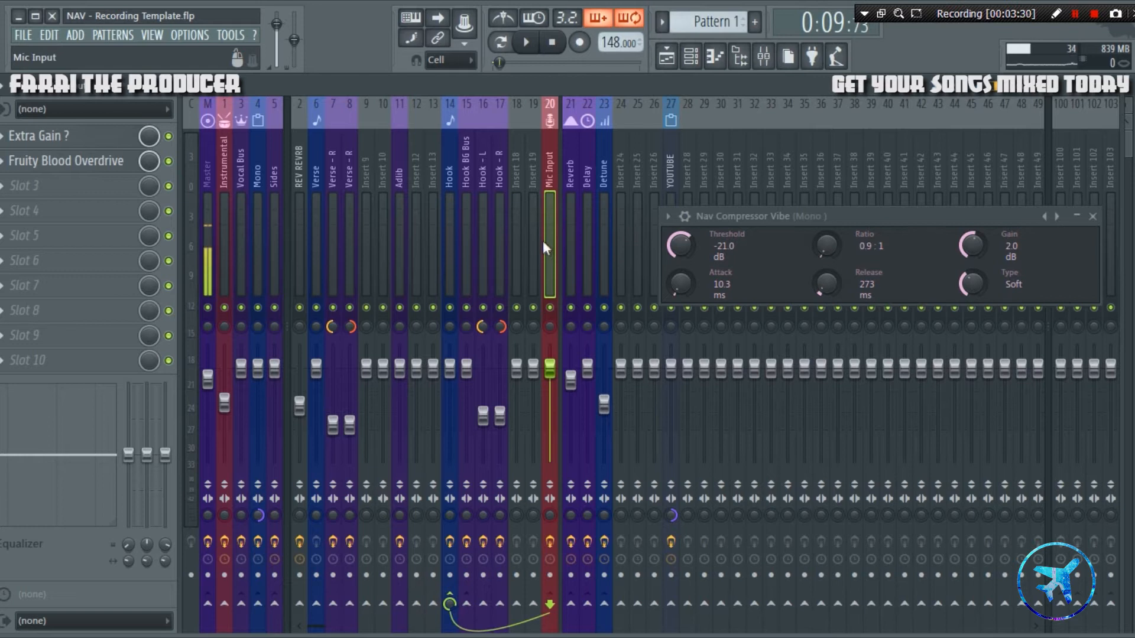
{"action": "left_click", "coordinate": [316, 604]}
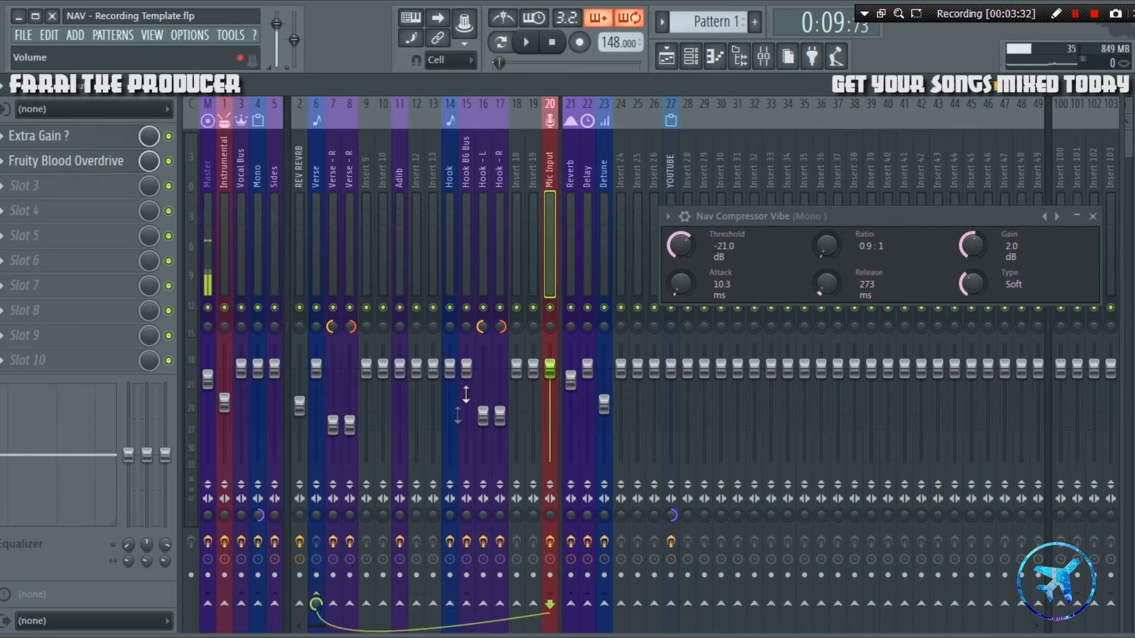
{"action": "left_click", "coordinate": [449, 604]}
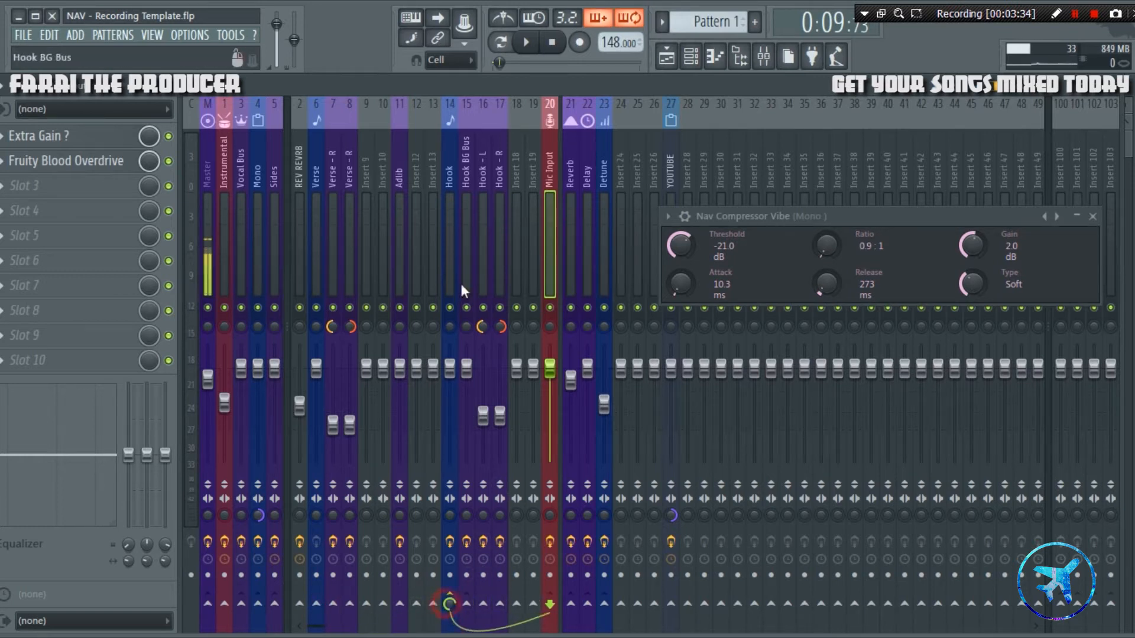
{"action": "left_click", "coordinate": [453, 246]}
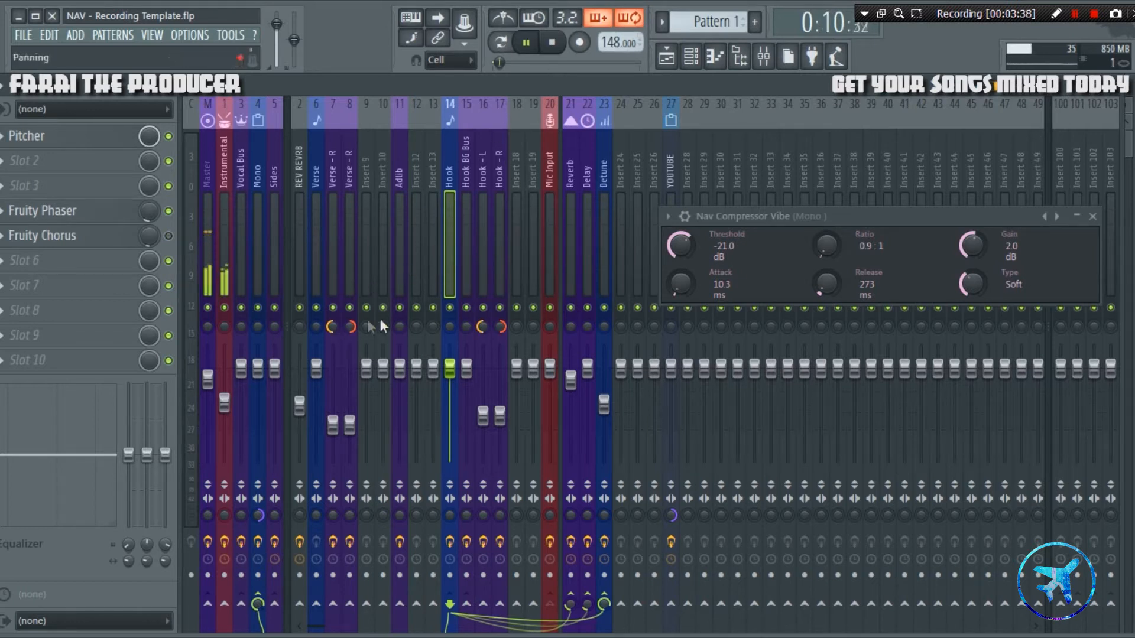
Step: Check the playlist, play the song with the mixer showing to watch the Hook and Mono levels, and stop playback
{"action": "left_click", "coordinate": [674, 66]}
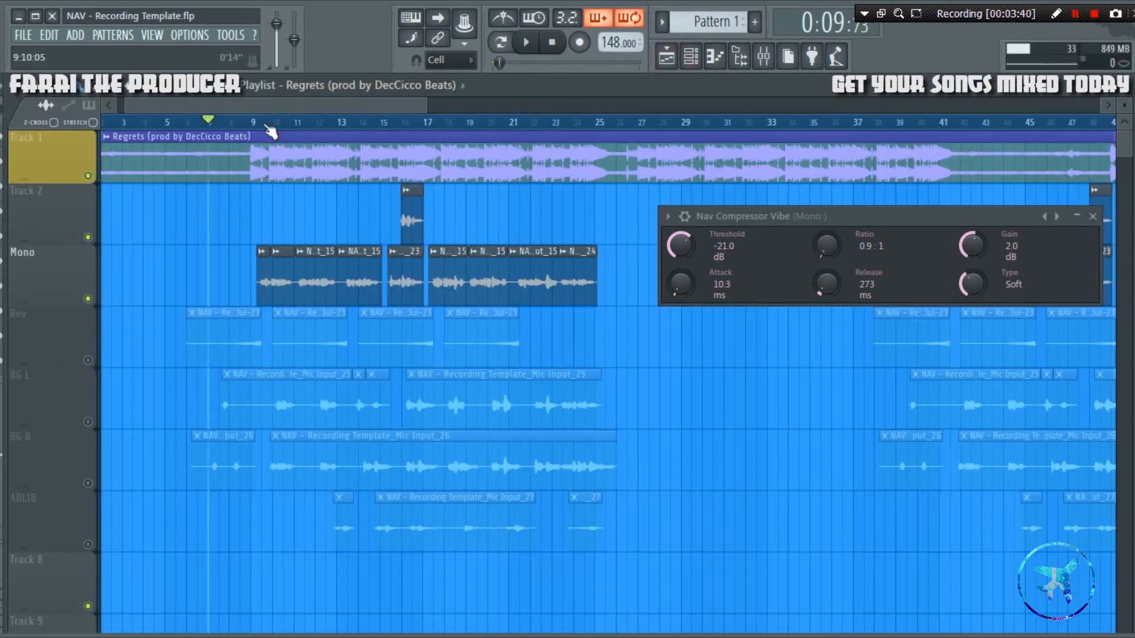
{"action": "left_click", "coordinate": [746, 64]}
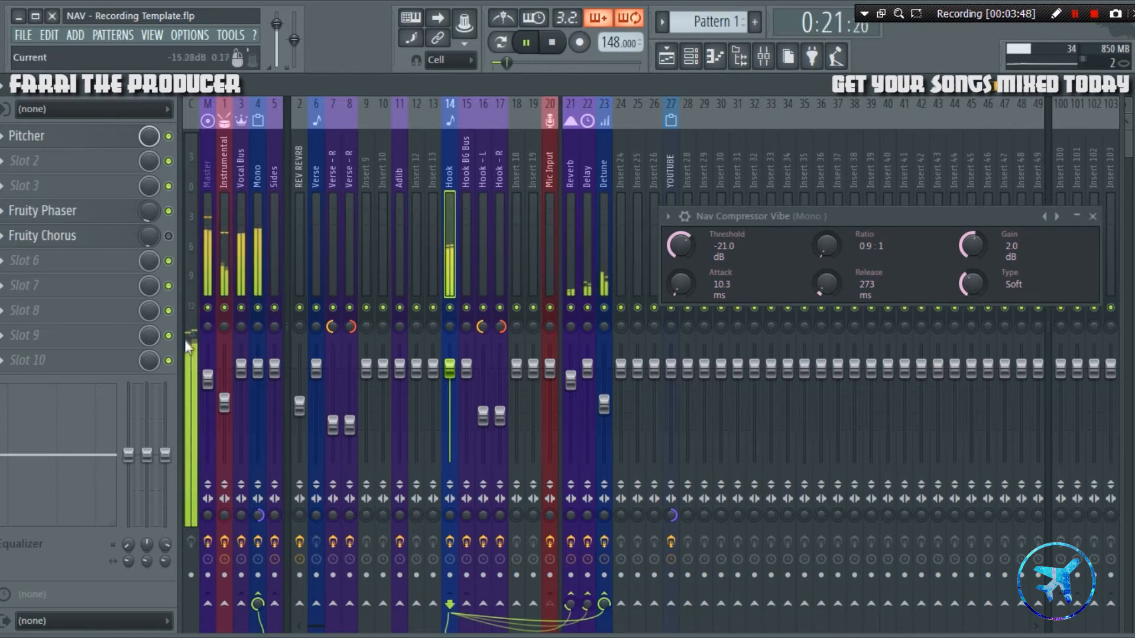
{"action": "key", "text": "space"}
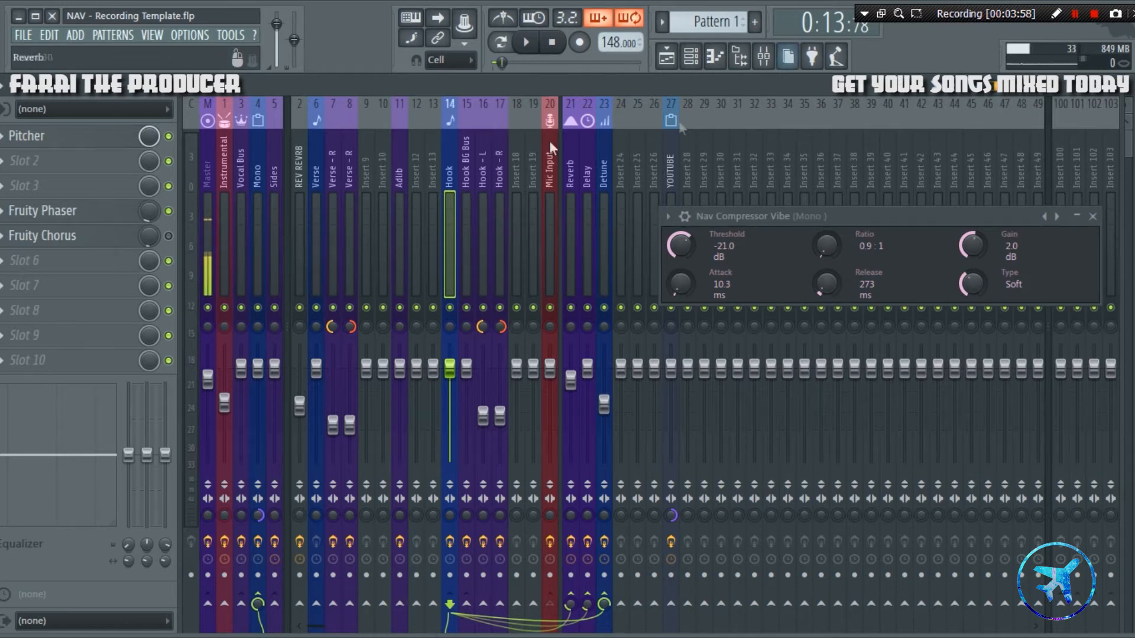
Step: Inspect the Instrumental and Master effect chains, glance at the playlist, and return to the mixer's Mono track
{"action": "left_click", "coordinate": [224, 242]}
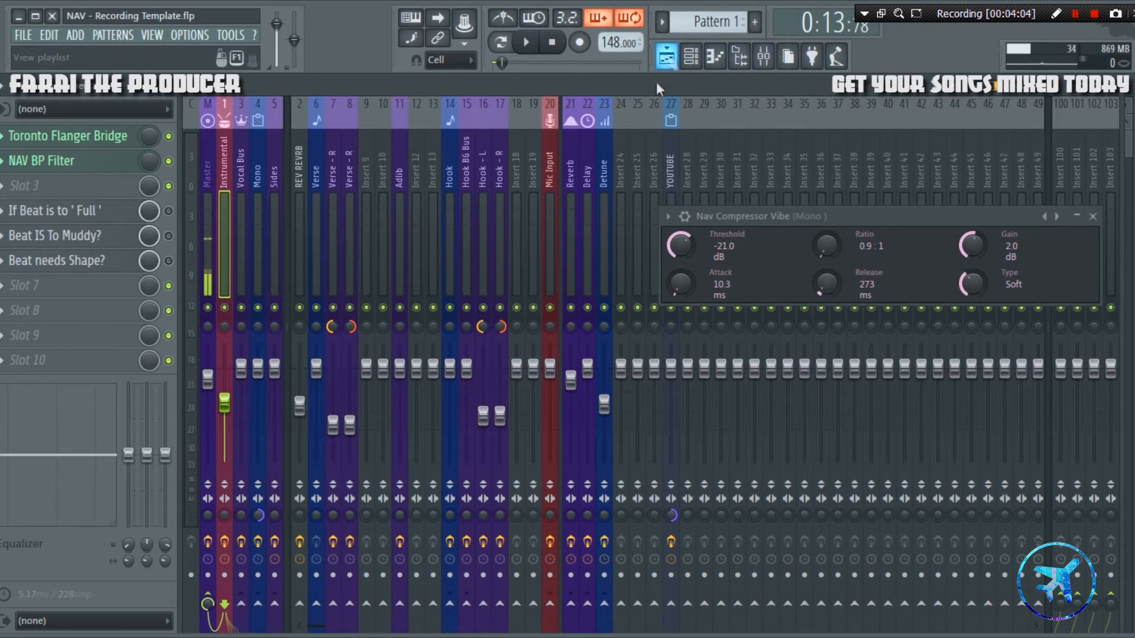
{"action": "left_click", "coordinate": [210, 195]}
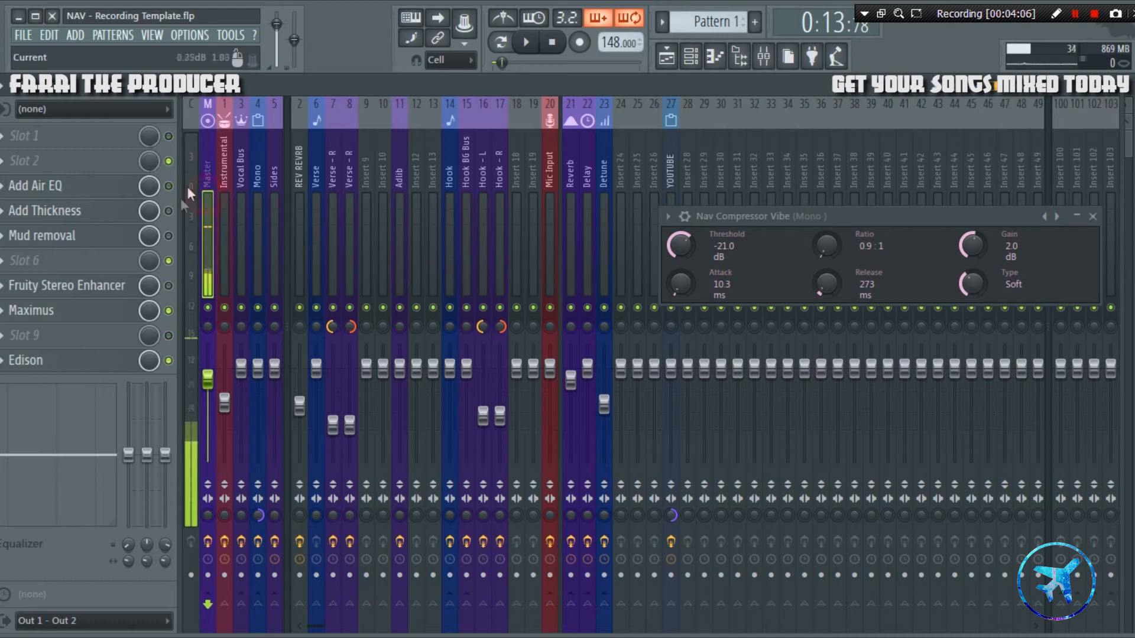
{"action": "left_click", "coordinate": [665, 58]}
{"action": "left_click", "coordinate": [763, 56]}
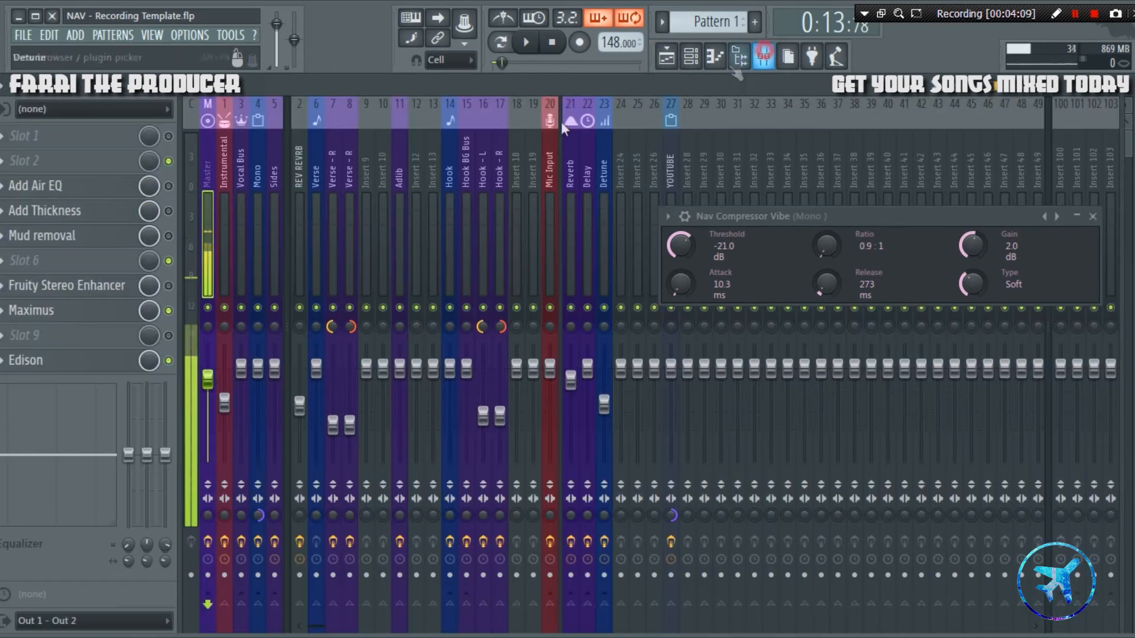
{"action": "left_click", "coordinate": [275, 213]}
{"action": "left_click", "coordinate": [263, 214]}
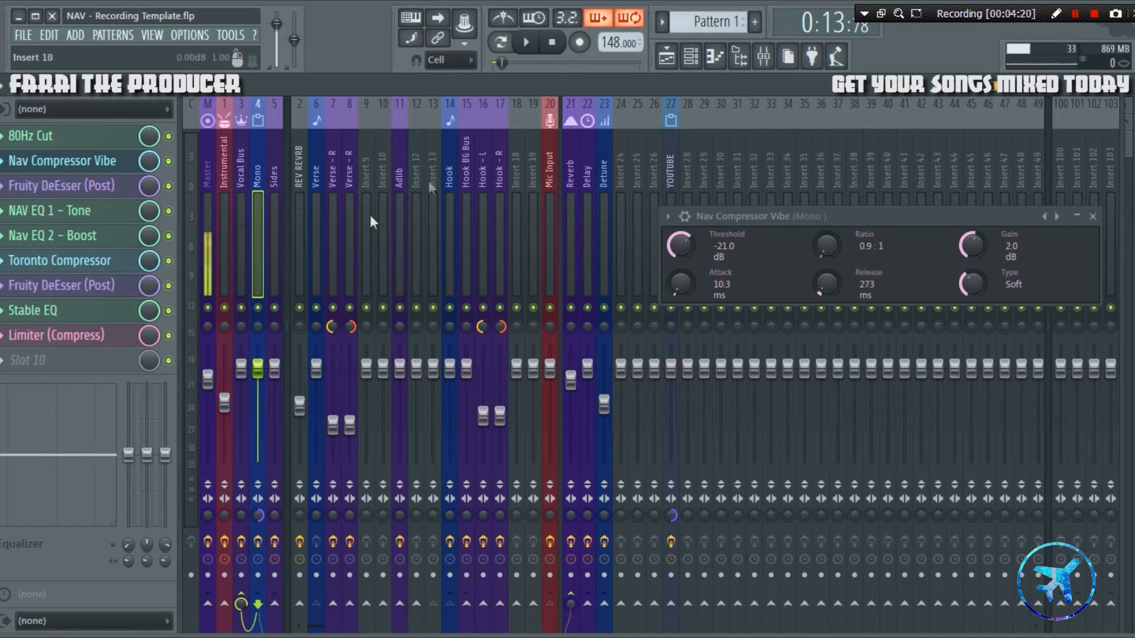
Step: Play the song and toggle Nav Compressor Vibe on the Mono track to compare its effect on the vocal
{"action": "left_click", "coordinate": [244, 216]}
{"action": "key", "text": "space"}
{"action": "left_click", "coordinate": [256, 213]}
{"action": "left_click", "coordinate": [169, 161]}
{"action": "left_click", "coordinate": [904, 217]}
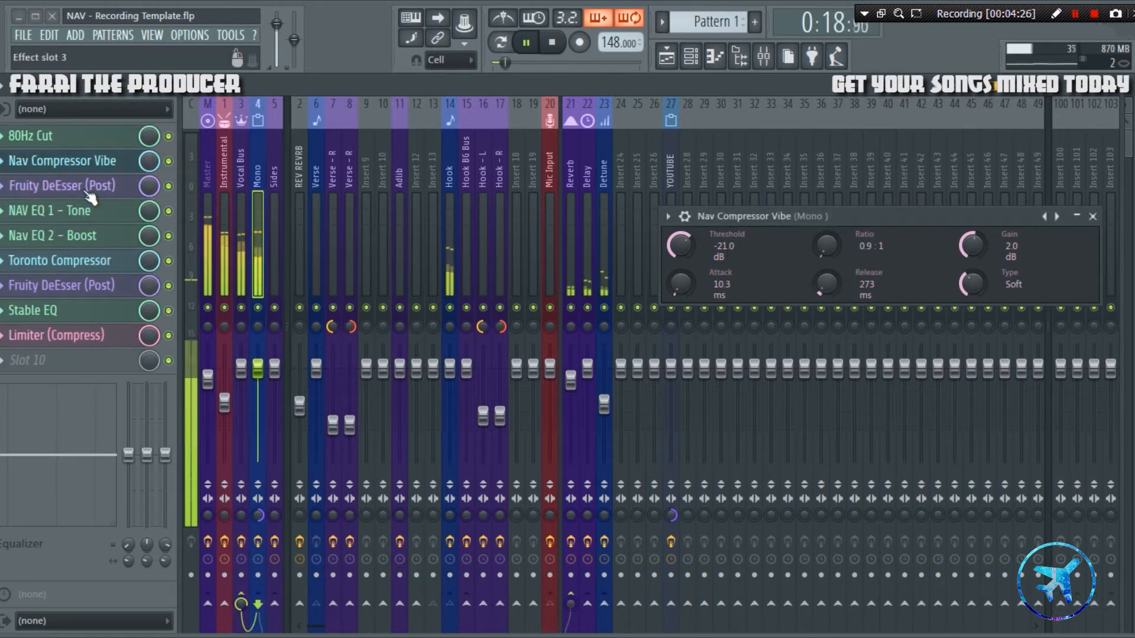
Step: Open the first Fruity DeEsser on the Mono track, stop playback, and place its window beneath Nav Compressor Vibe
{"action": "left_click", "coordinate": [59, 185]}
{"action": "key", "text": "space"}
{"action": "left_click_drag", "start_coordinate": [496, 355], "coordinate": [757, 452]}
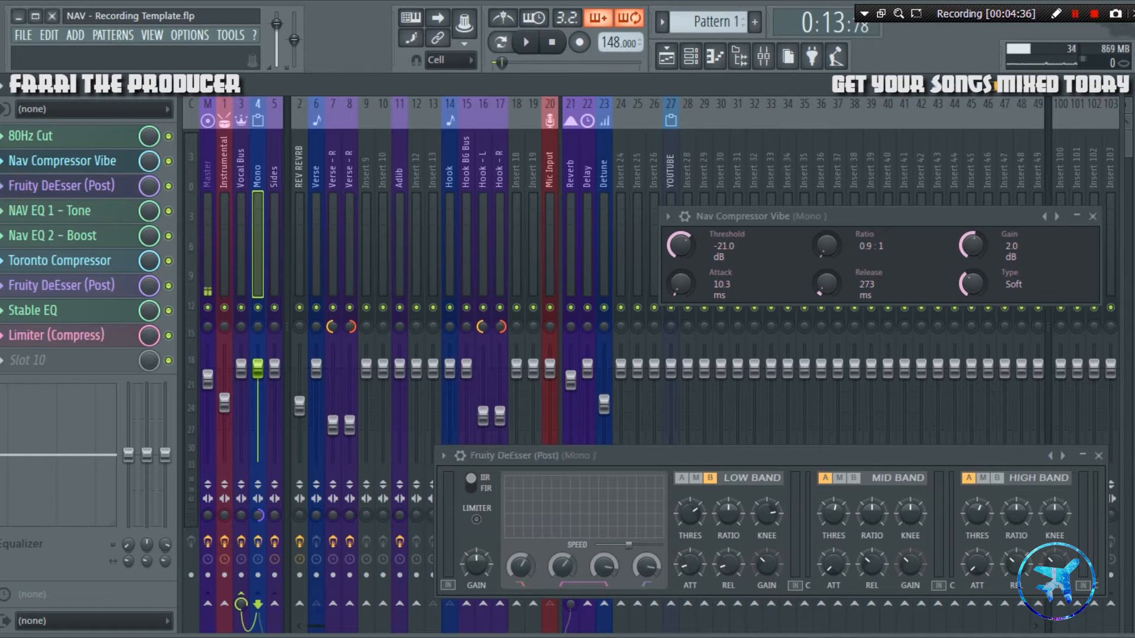
Step: Shift the mixer to expose the slot arrows and rename Mono's slot 3 effect to Fruity DeEsser (Pre)
{"action": "left_click_drag", "start_coordinate": [195, 95], "coordinate": [210, 94]}
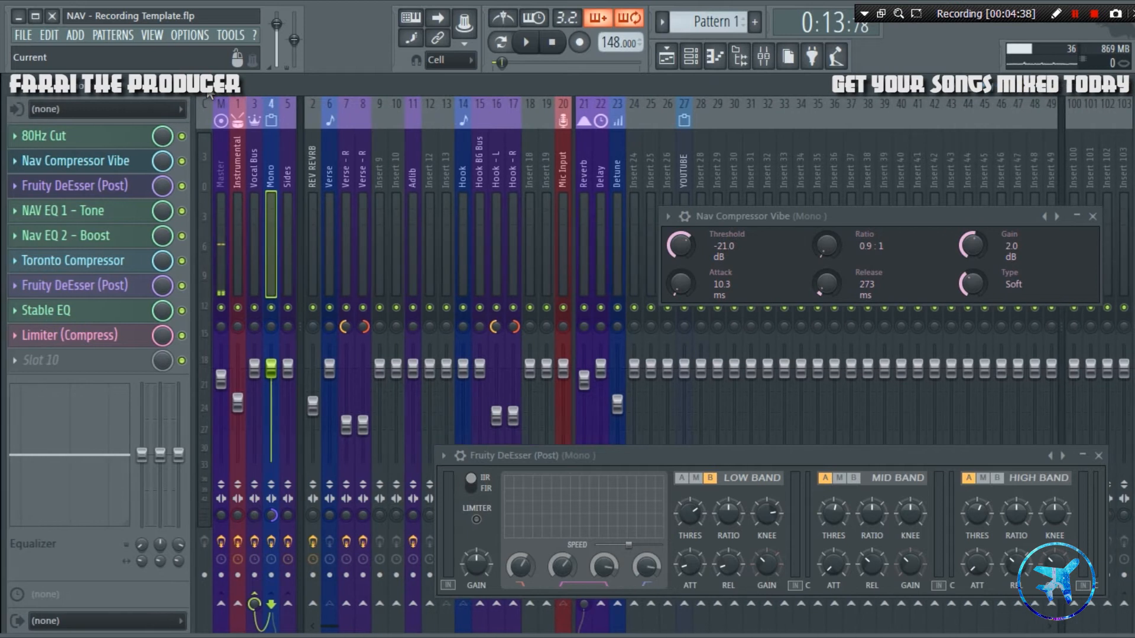
{"action": "left_click", "coordinate": [24, 208]}
{"action": "left_click", "coordinate": [77, 492]}
{"action": "left_click", "coordinate": [160, 475]}
{"action": "left_click", "coordinate": [140, 472]}
{"action": "left_click_drag", "start_coordinate": [173, 471], "coordinate": [243, 470]}
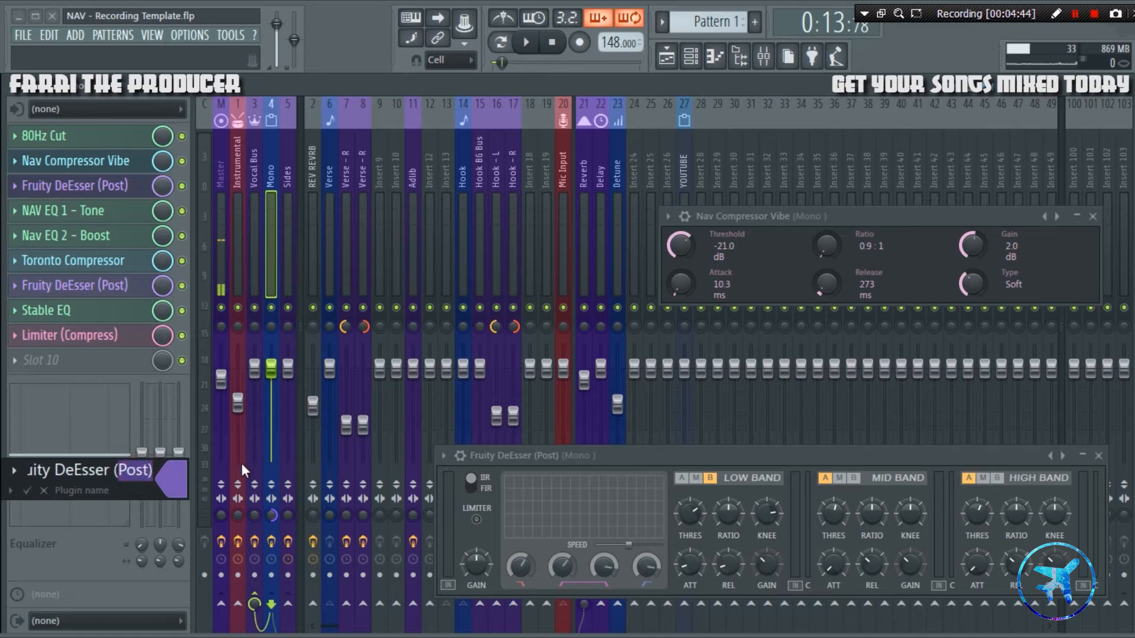
{"action": "type", "text": "(Pre)"}
{"action": "key", "text": "Return"}
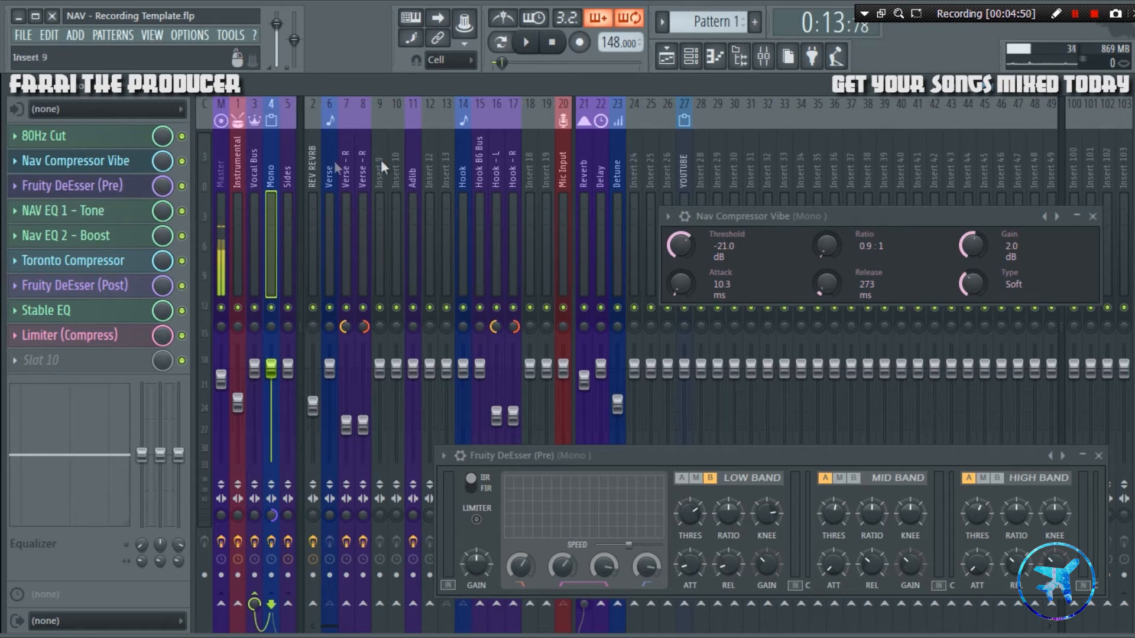
Step: Play the song to examine Fruity DeEsser (Pre), stop, and display NAV EQ 1 - Tone below Nav Compressor Vibe
{"action": "key", "text": "space"}
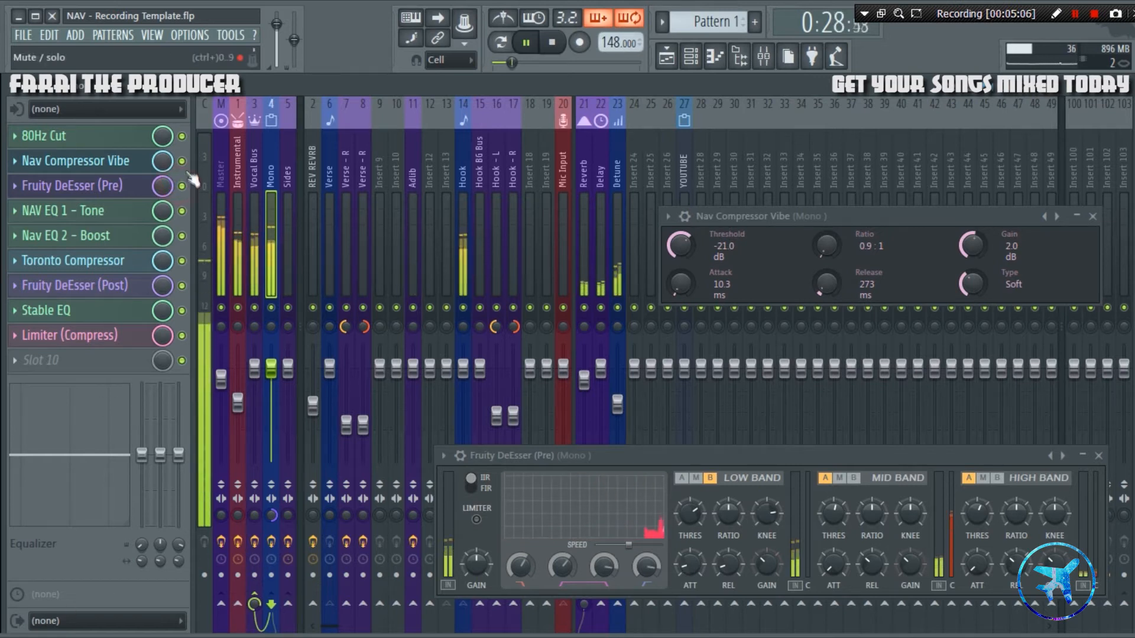
{"action": "key", "text": "space"}
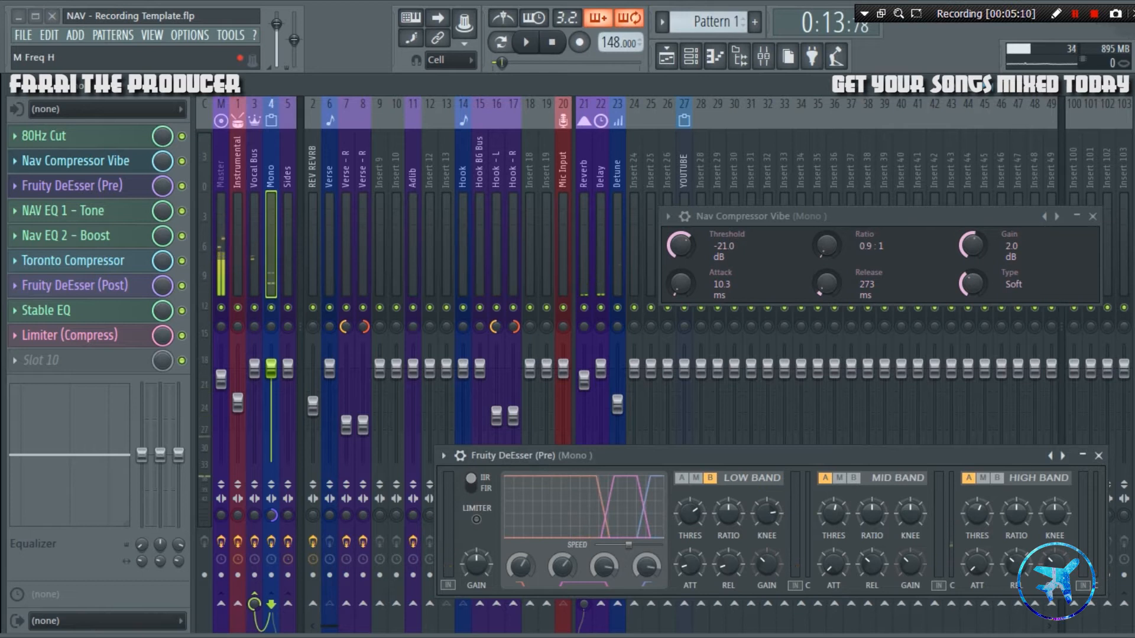
{"action": "left_click", "coordinate": [121, 213]}
{"action": "left_click_drag", "start_coordinate": [631, 170], "coordinate": [873, 364]}
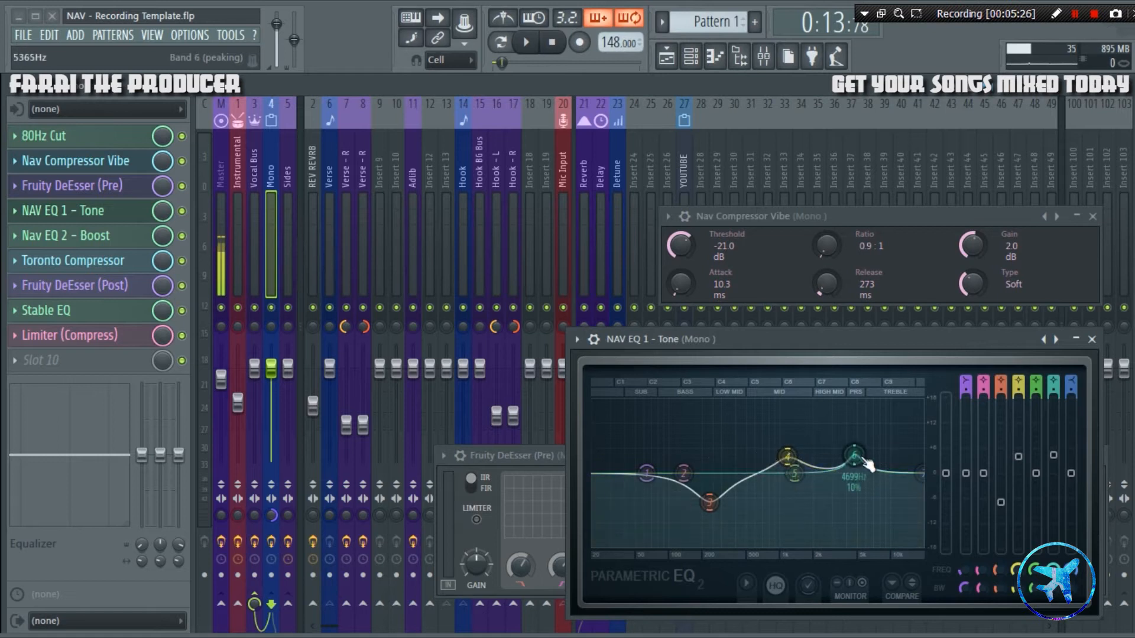
Step: Play the song, bypass and re-enable NAV EQ 1 - Tone to compare the vocal, and stop playback
{"action": "key", "text": "space"}
{"action": "left_click", "coordinate": [181, 212]}
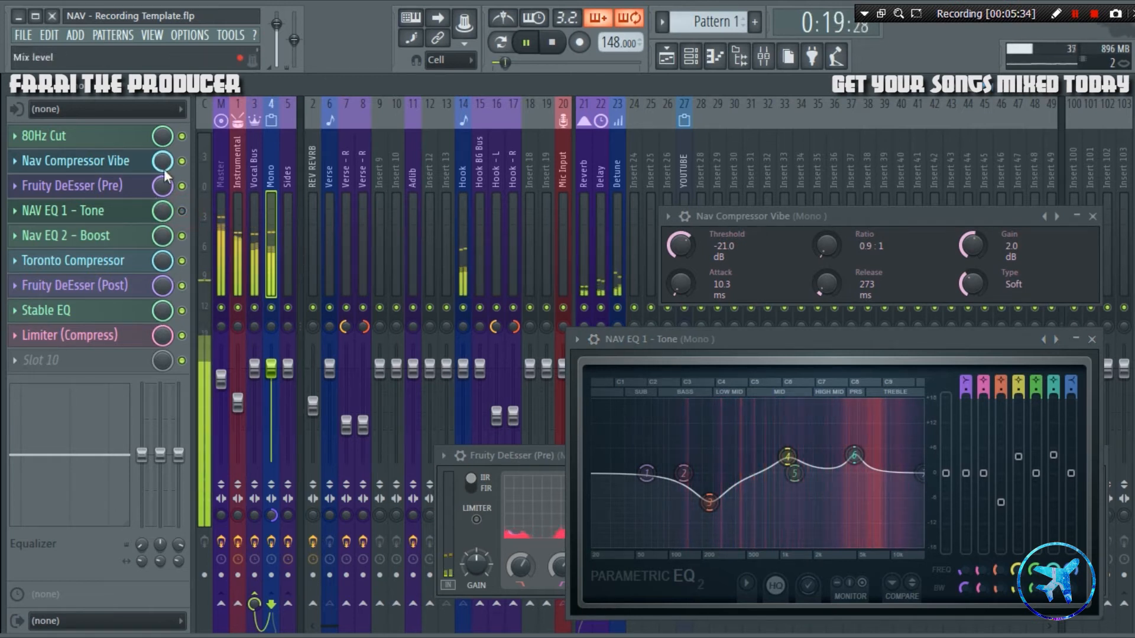
{"action": "left_click", "coordinate": [182, 211]}
{"action": "key", "text": "space"}
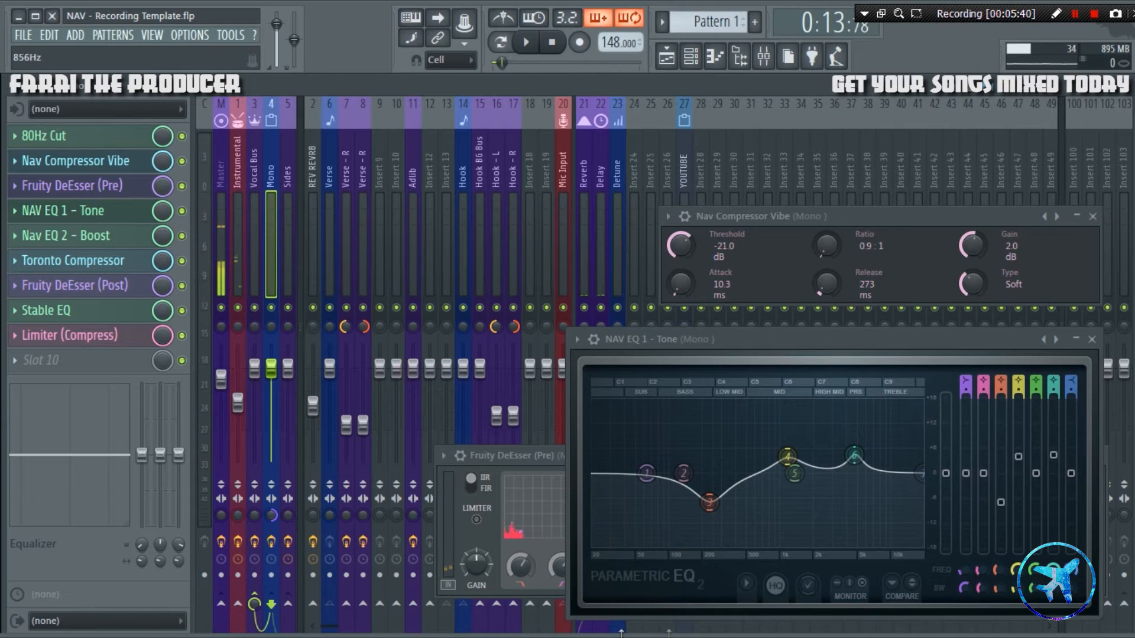
Step: Play the song while going through the Master, Instrumental and Vocal Bus tracks, ending on the Mono track
{"action": "left_click", "coordinate": [220, 219]}
{"action": "key", "text": "space"}
{"action": "left_click", "coordinate": [246, 194]}
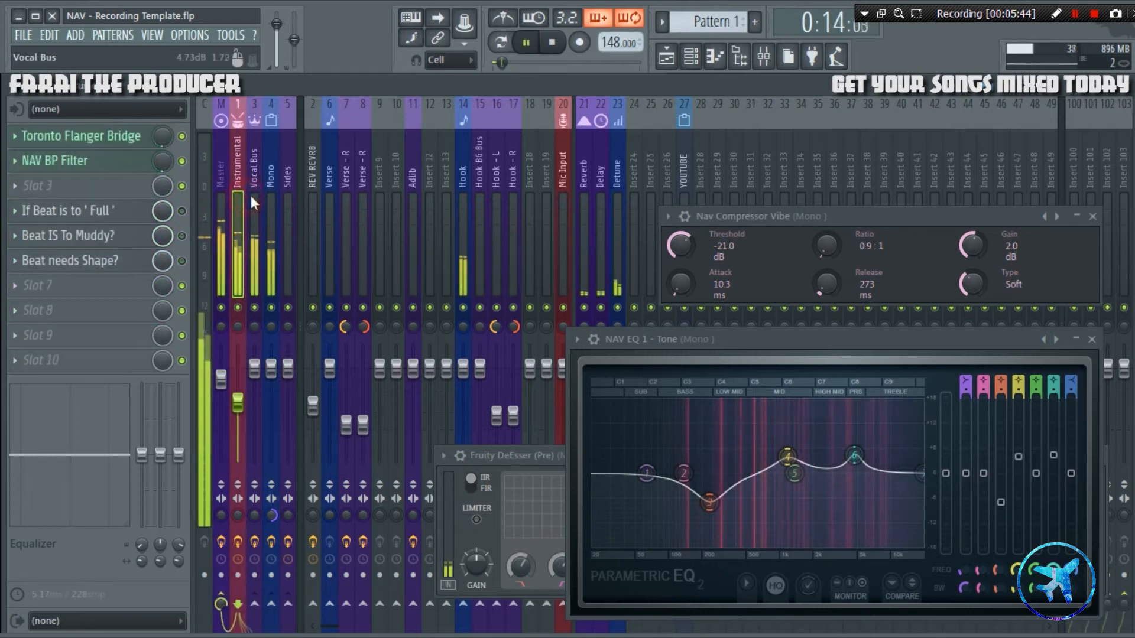
{"action": "left_click", "coordinate": [250, 196]}
{"action": "left_click", "coordinate": [273, 195]}
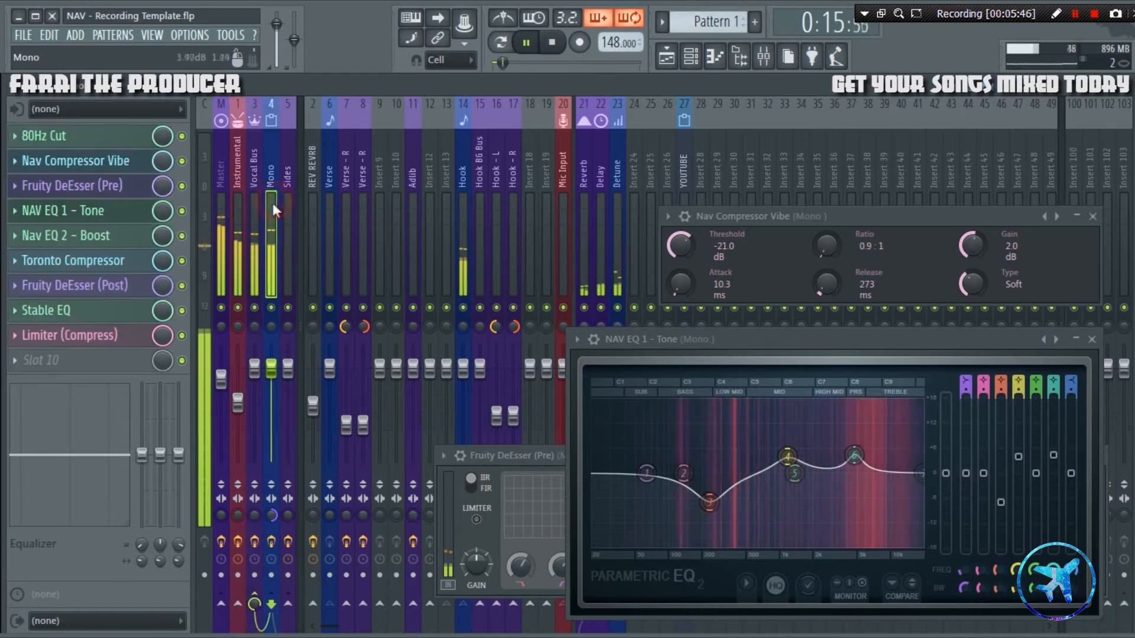
Step: Open Nav EQ 2 - Boost from the Mono chain, stop playback, and place it below NAV EQ 1 - Tone to compare their curves
{"action": "left_click", "coordinate": [109, 236]}
{"action": "key", "text": "space"}
{"action": "left_click_drag", "start_coordinate": [677, 216], "coordinate": [812, 342]}
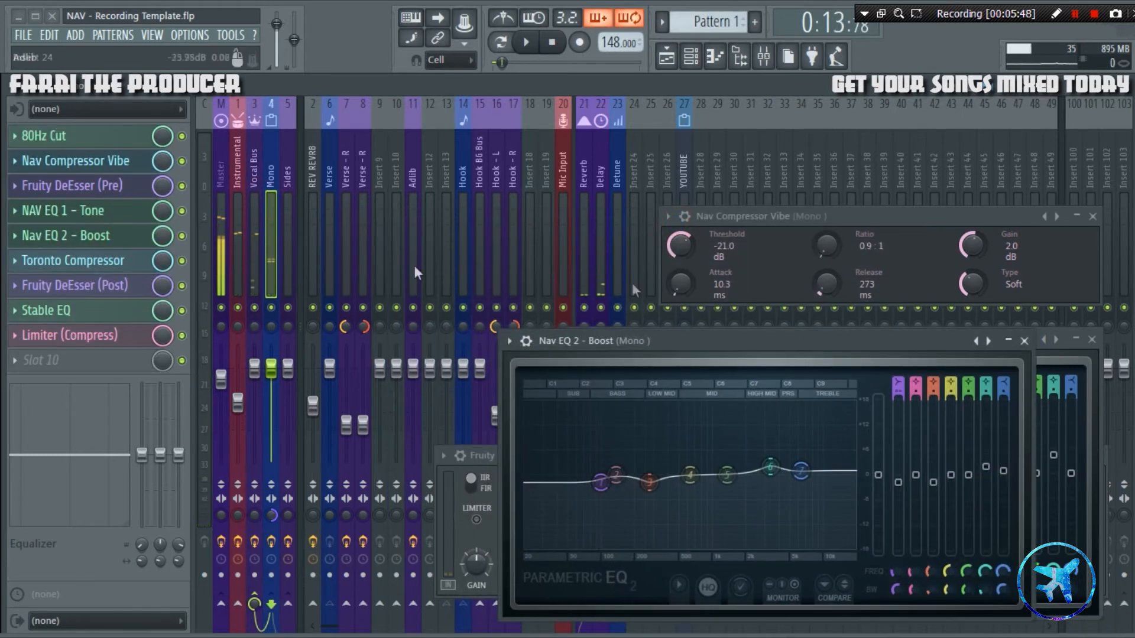
{"action": "left_click_drag", "start_coordinate": [705, 369], "coordinate": [752, 455]}
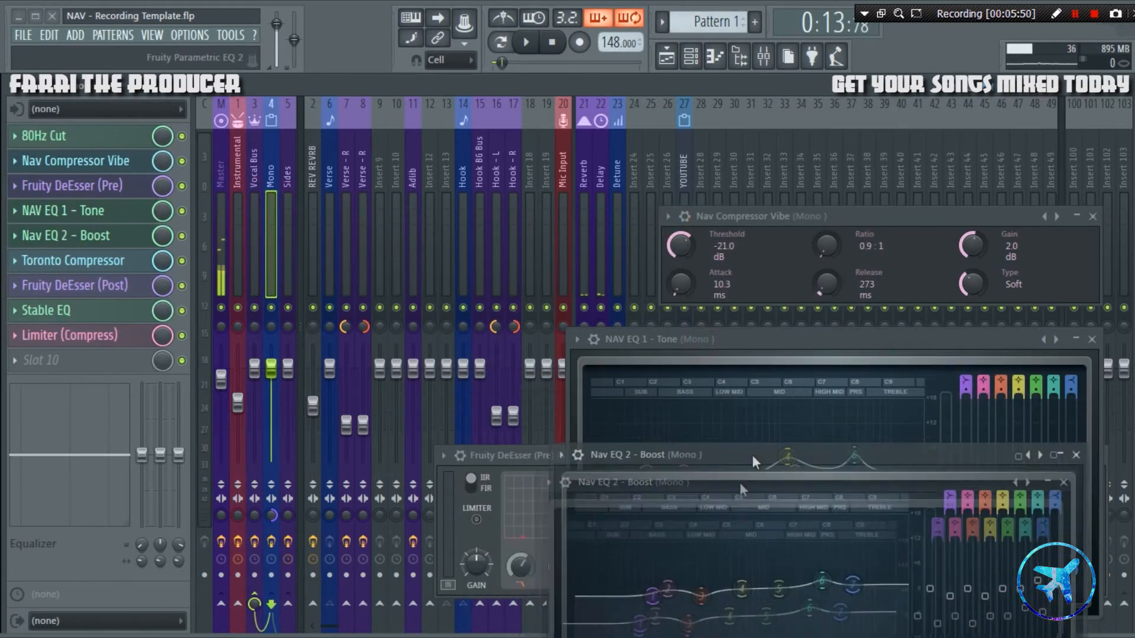
{"action": "left_click_drag", "start_coordinate": [750, 341], "coordinate": [732, 137]}
{"action": "left_click_drag", "start_coordinate": [753, 435], "coordinate": [748, 426]}
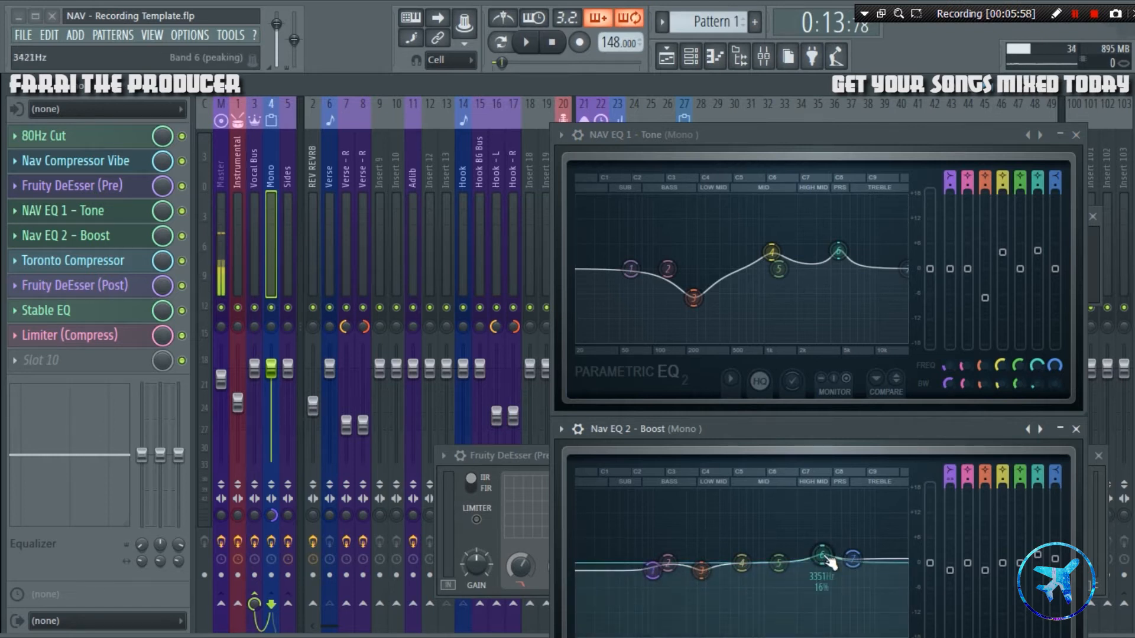
Step: Close all open effect windows and display Nav EQ 2 - Boost on its own for a closer look
{"action": "left_click", "coordinate": [1078, 429]}
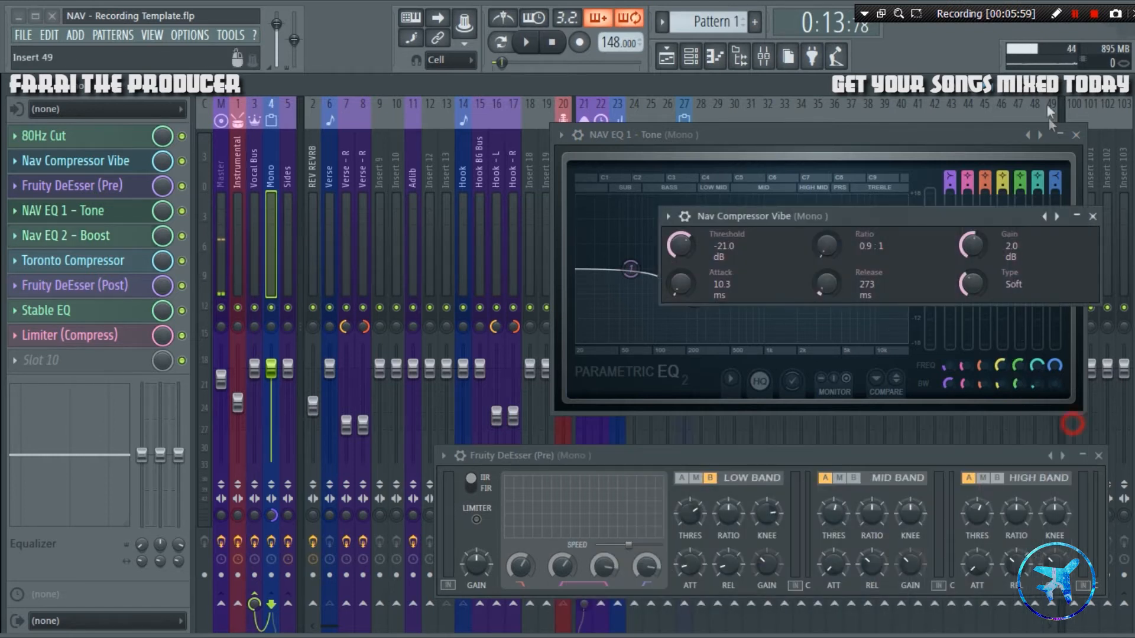
{"action": "left_click", "coordinate": [1074, 134]}
{"action": "left_click", "coordinate": [1092, 216]}
{"action": "left_click", "coordinate": [1098, 456]}
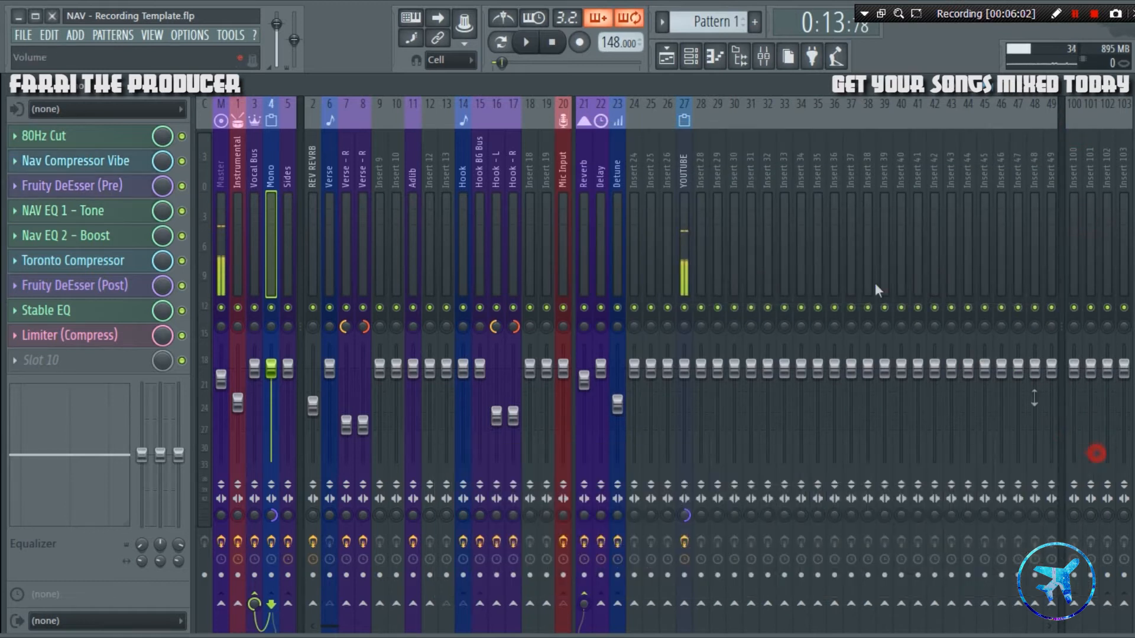
{"action": "left_click", "coordinate": [106, 238]}
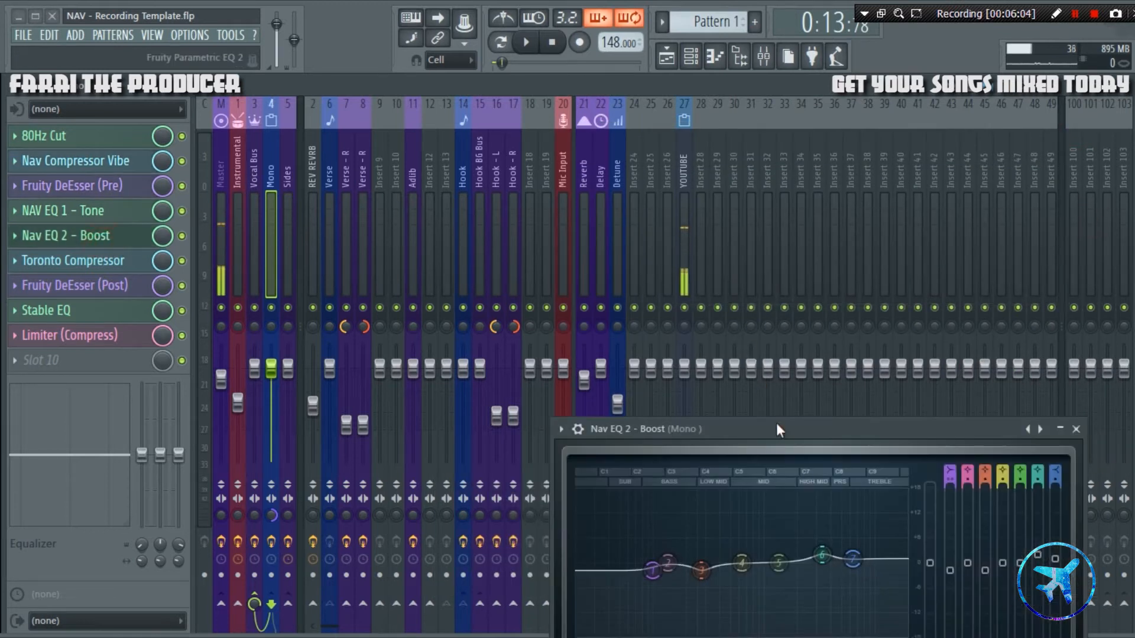
{"action": "left_click_drag", "start_coordinate": [776, 424], "coordinate": [814, 296]}
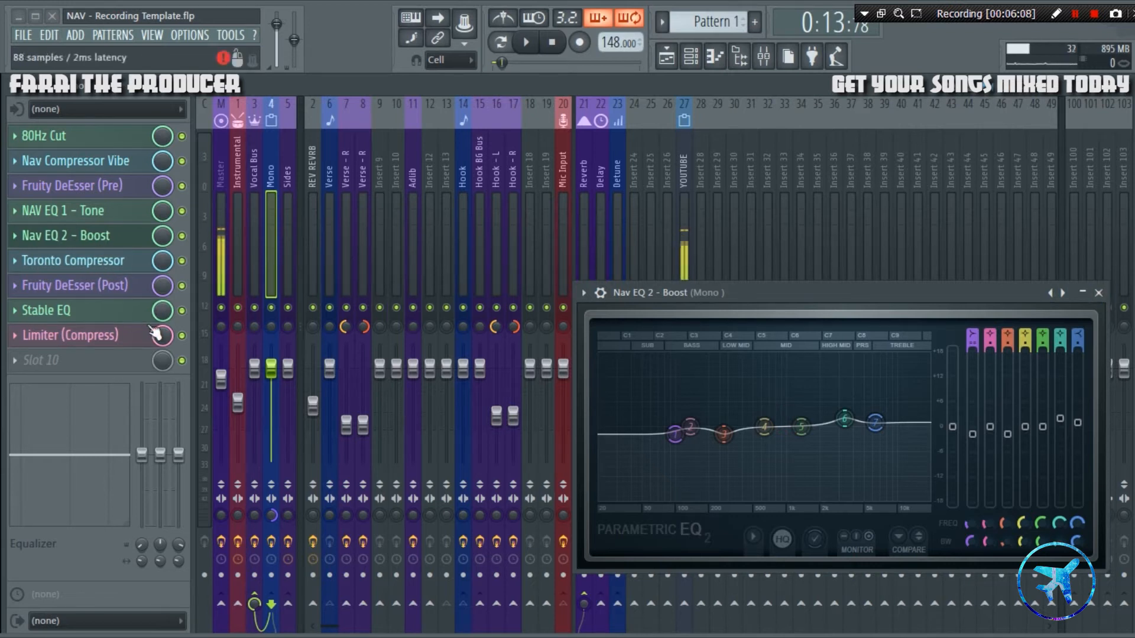
Step: Display Toronto Compressor from the Mono chain and play the song briefly to compare the vocal with it bypassed and enabled
{"action": "left_click", "coordinate": [102, 267]}
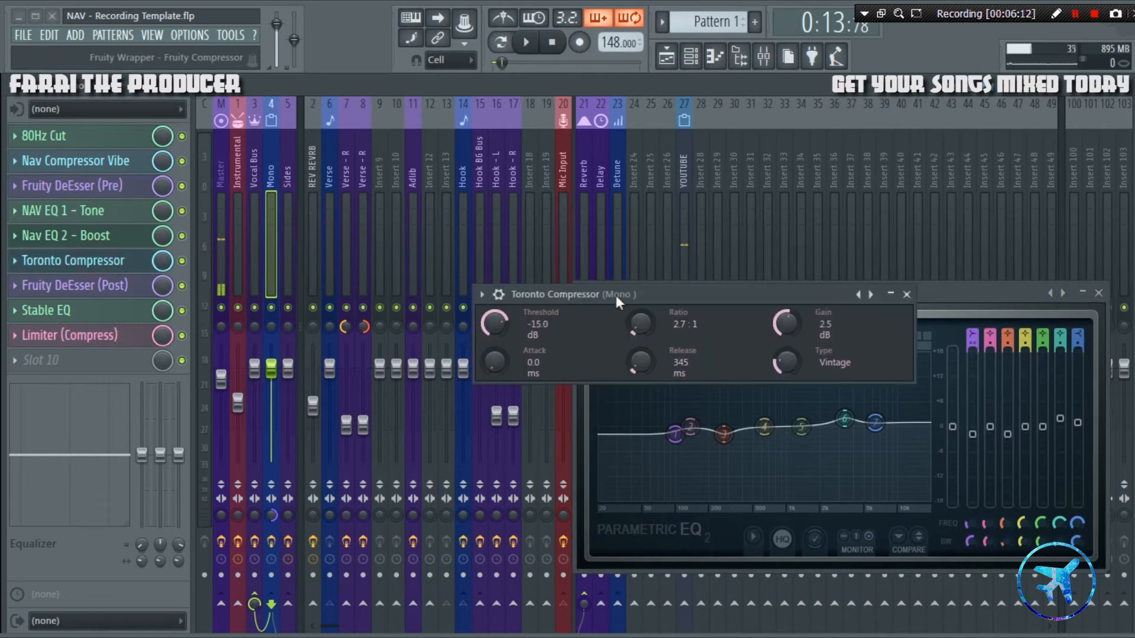
{"action": "left_click_drag", "start_coordinate": [615, 293], "coordinate": [705, 290]}
{"action": "key", "text": "space"}
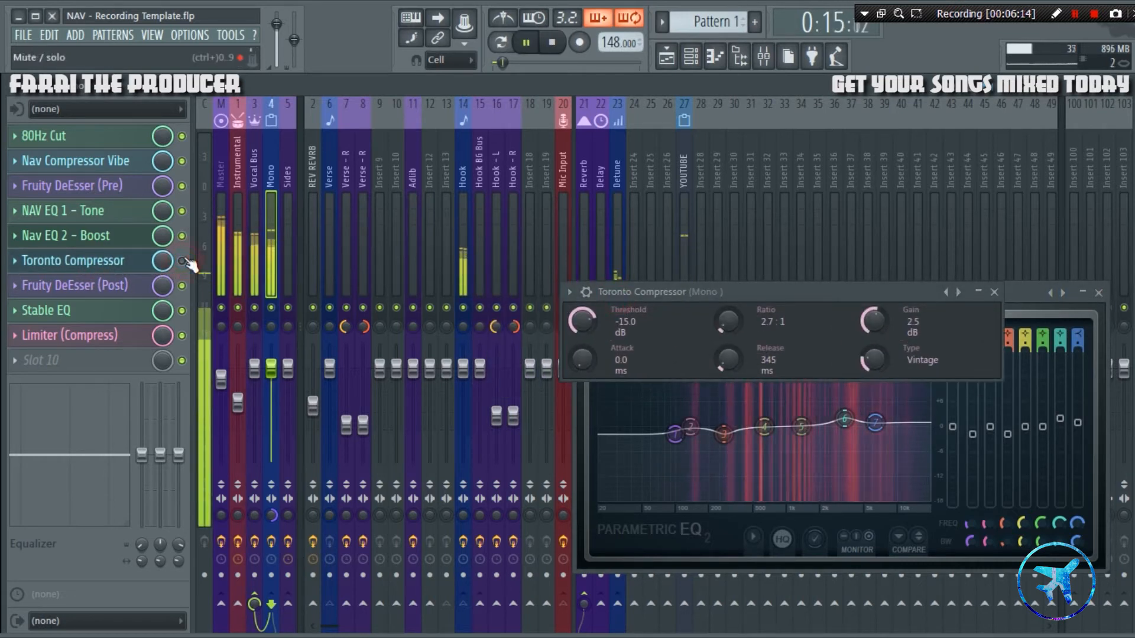
{"action": "key", "text": "space"}
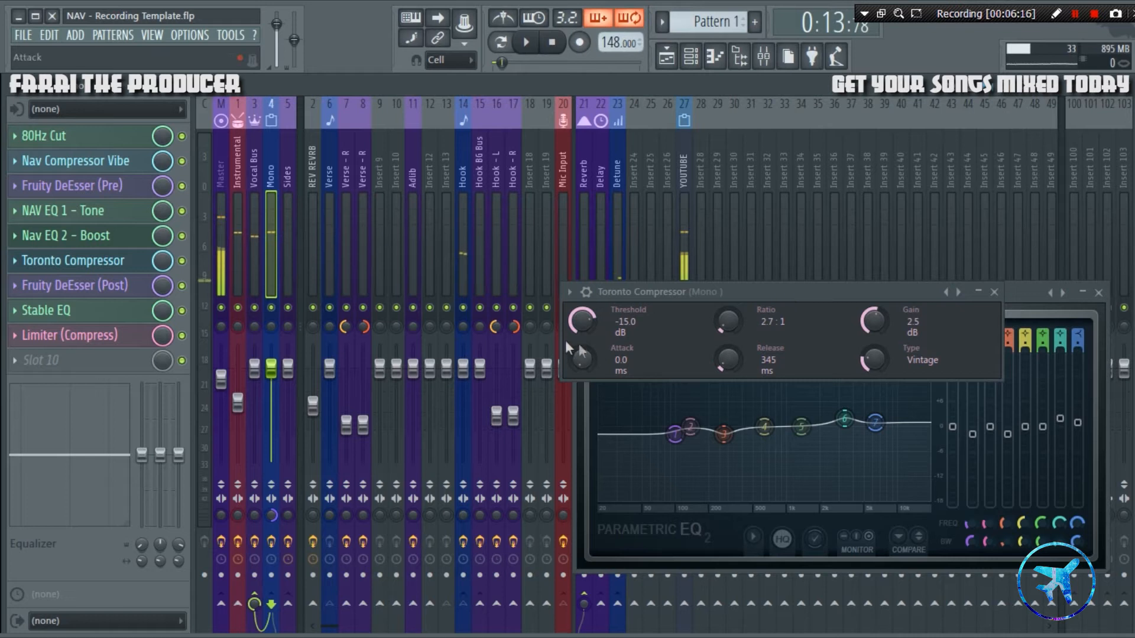
Step: Show Nav Compressor Vibe below Toronto Compressor to compare their settings, and close all effect windows
{"action": "left_click", "coordinate": [147, 161]}
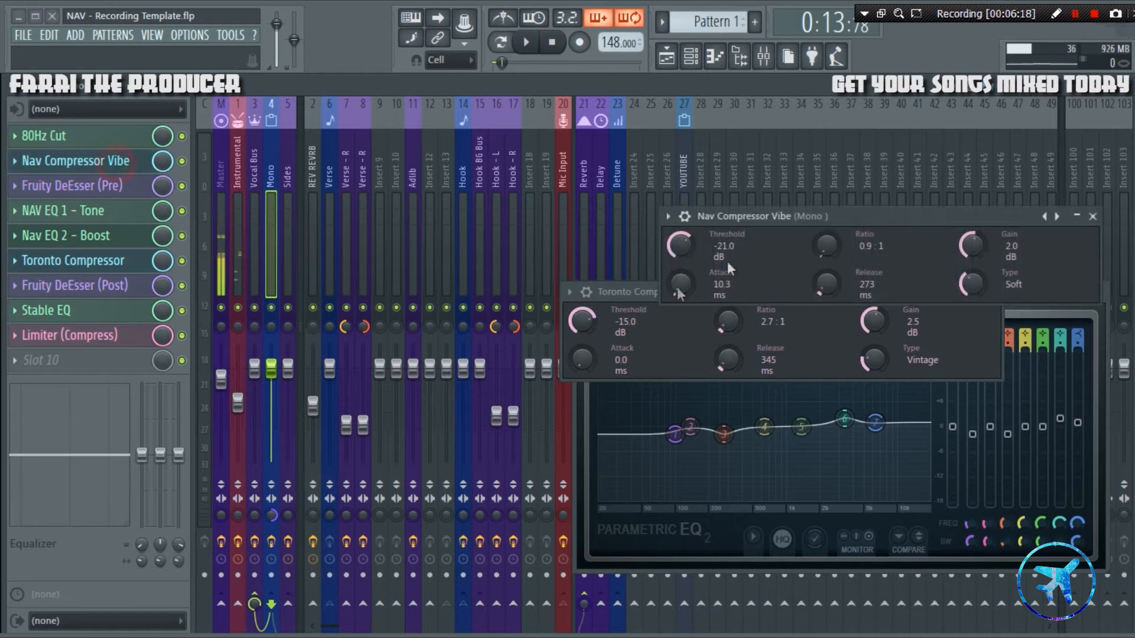
{"action": "left_click_drag", "start_coordinate": [769, 211], "coordinate": [669, 388]}
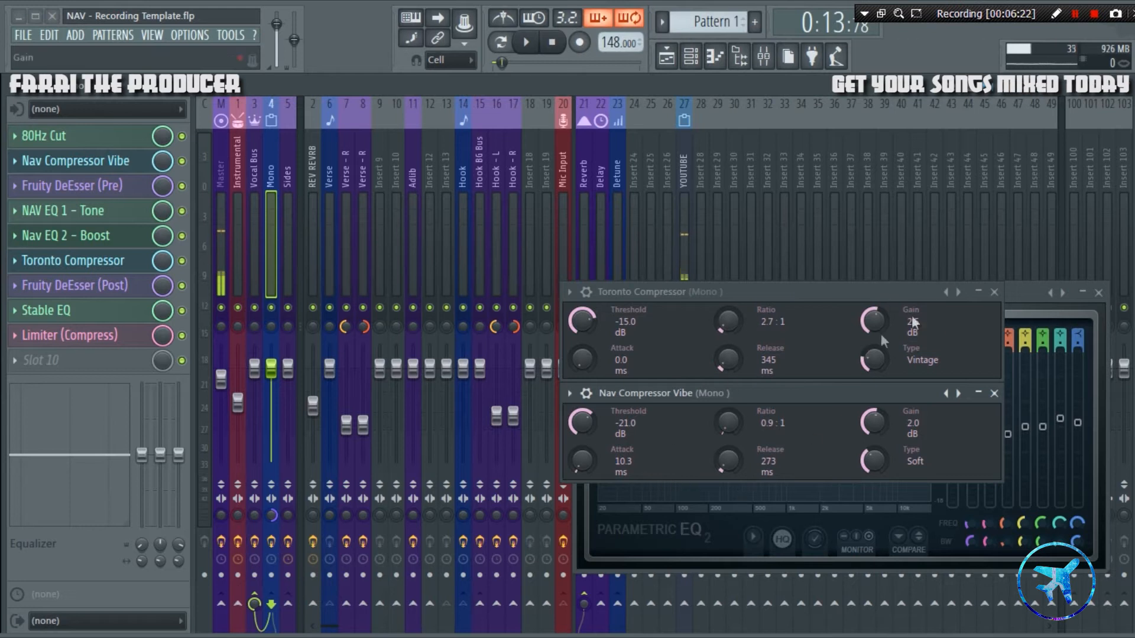
{"action": "left_click", "coordinate": [993, 292]}
{"action": "left_click", "coordinate": [993, 393]}
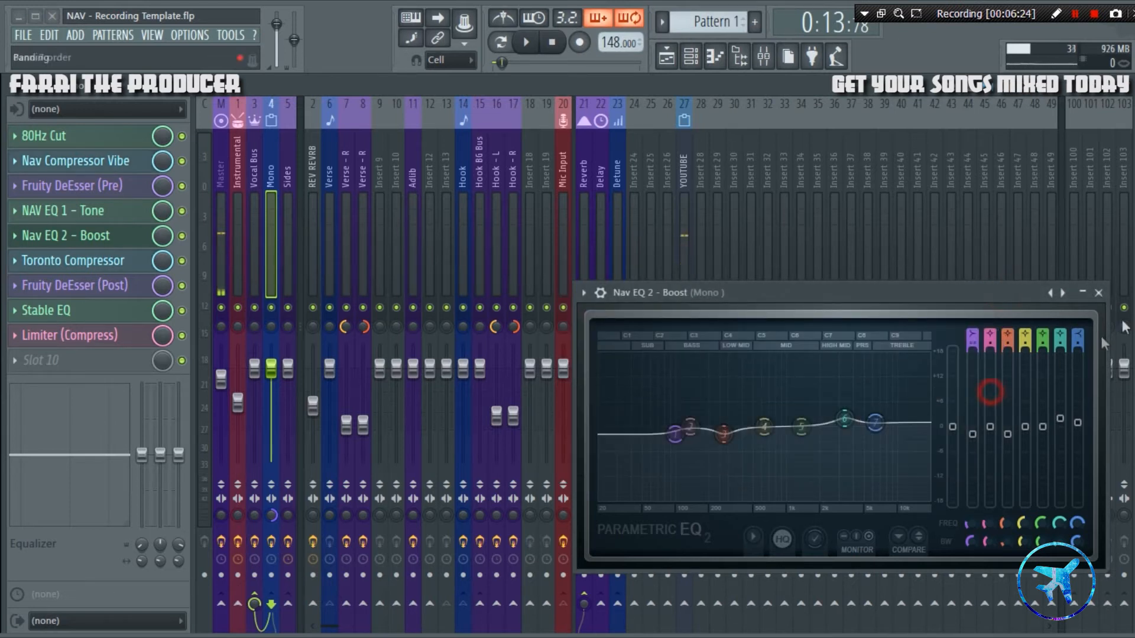
{"action": "left_click", "coordinate": [1098, 292]}
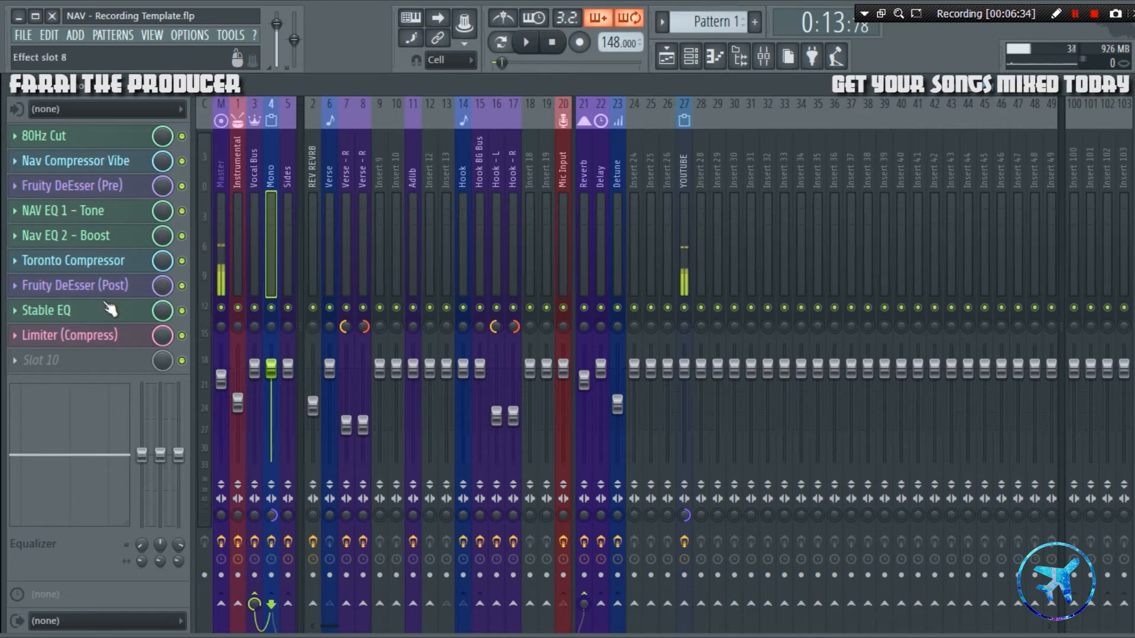
Step: Open Fruity DeEsser (Post), play the song while bypassing and re-enabling it to compare the vocal, and stop playback
{"action": "left_click", "coordinate": [112, 285]}
{"action": "left_click_drag", "start_coordinate": [511, 260], "coordinate": [516, 320]}
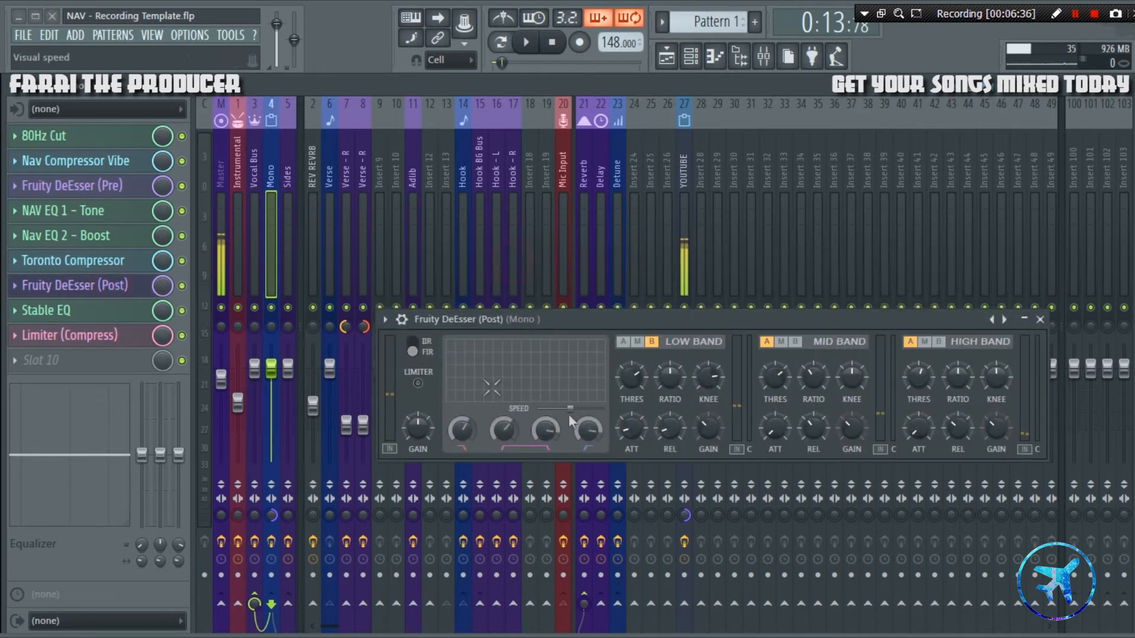
{"action": "key", "text": "space"}
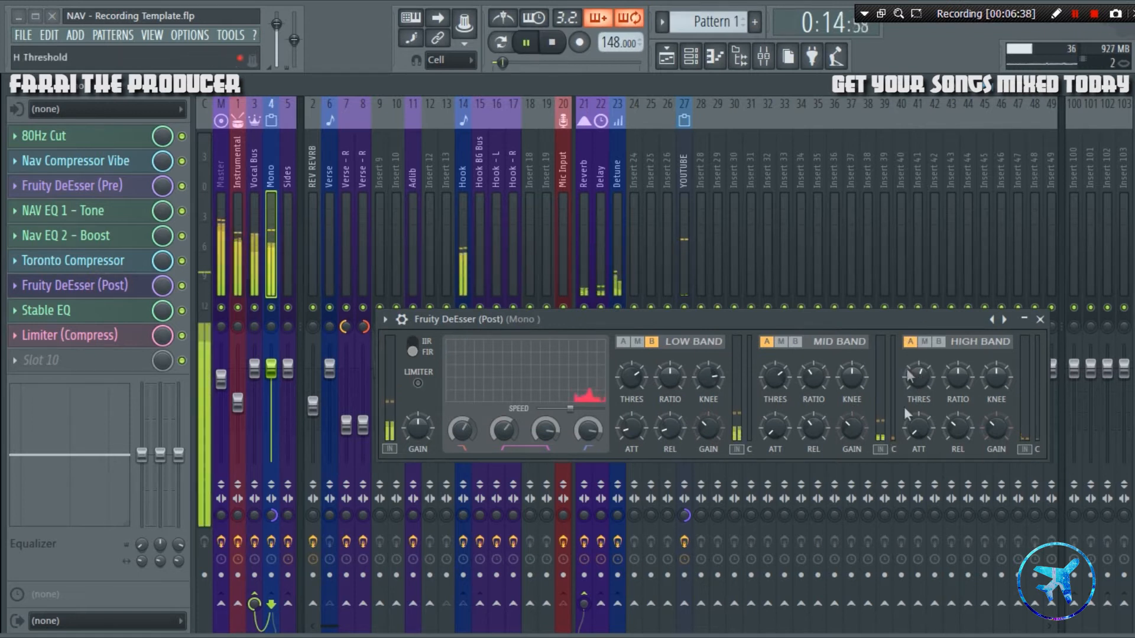
{"action": "left_click", "coordinate": [183, 286]}
{"action": "left_click", "coordinate": [182, 286]}
{"action": "key", "text": "space"}
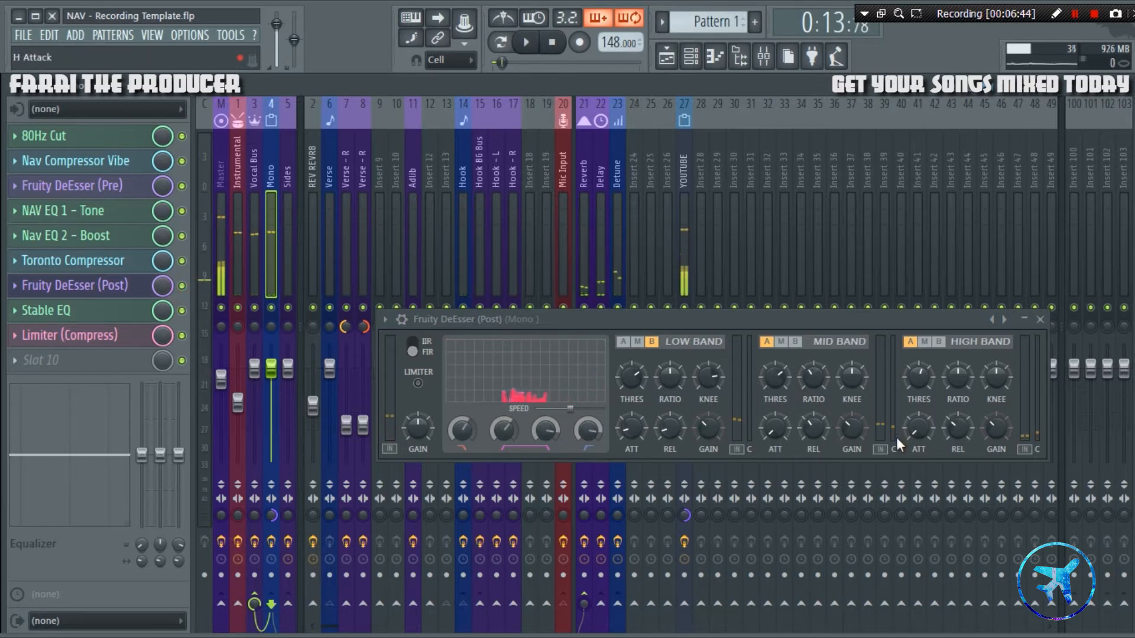
Step: Place Fruity DeEsser (Pre) below Fruity DeEsser (Post), play the song to compare their meters, and close both with playback stopped
{"action": "left_click", "coordinate": [94, 186]}
{"action": "left_click_drag", "start_coordinate": [551, 456], "coordinate": [494, 477]}
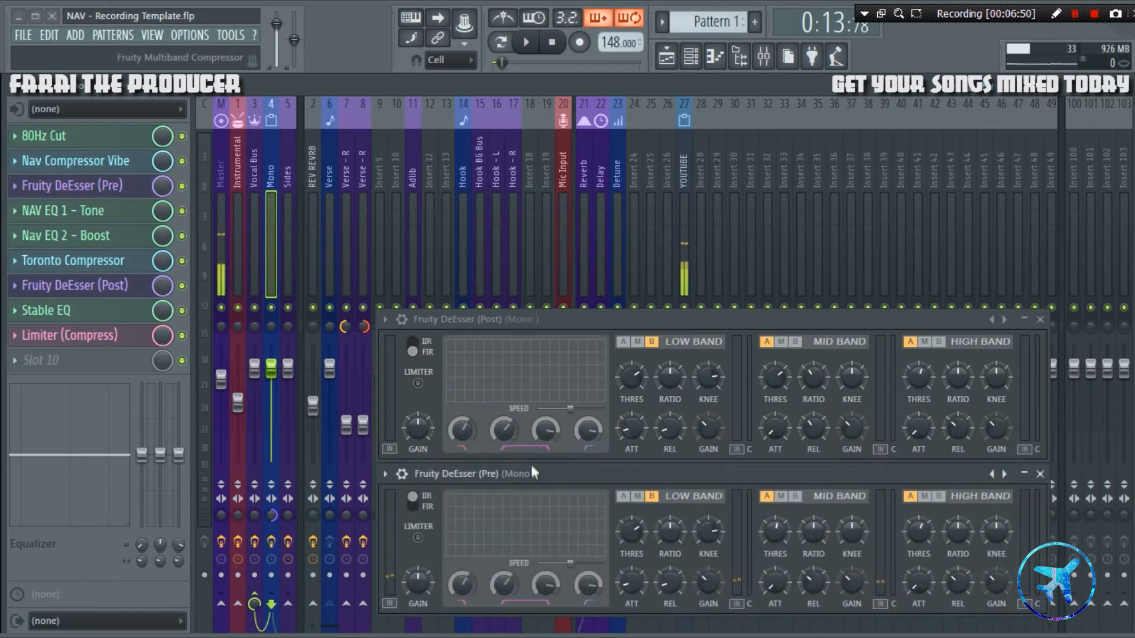
{"action": "key", "text": "space"}
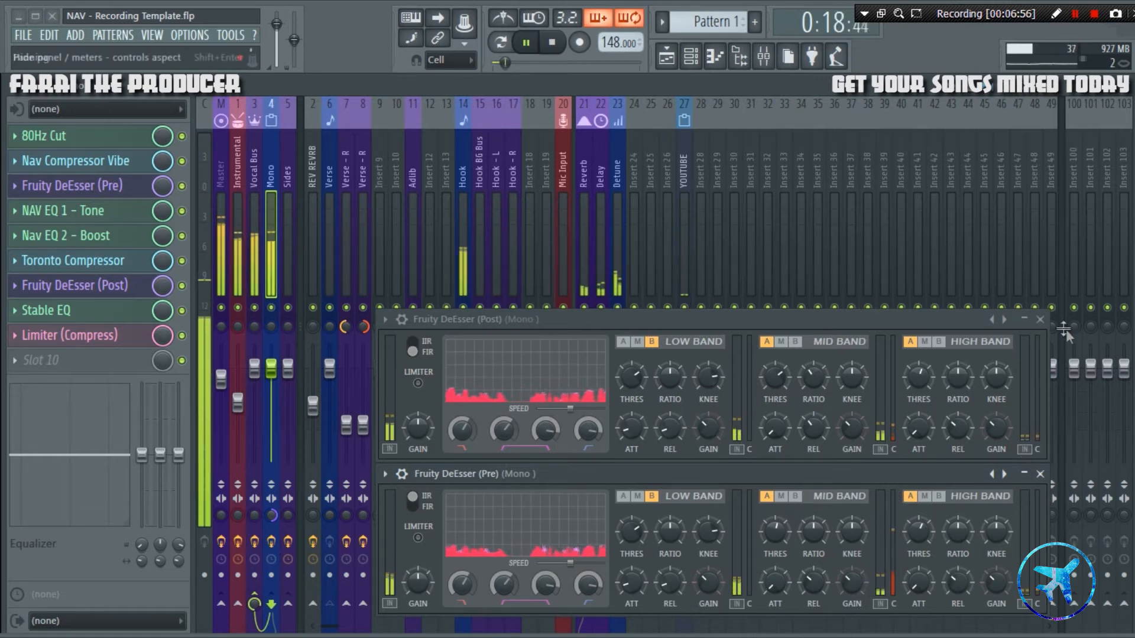
{"action": "left_click", "coordinate": [1041, 320]}
{"action": "left_click", "coordinate": [1040, 473]}
{"action": "key", "text": "space"}
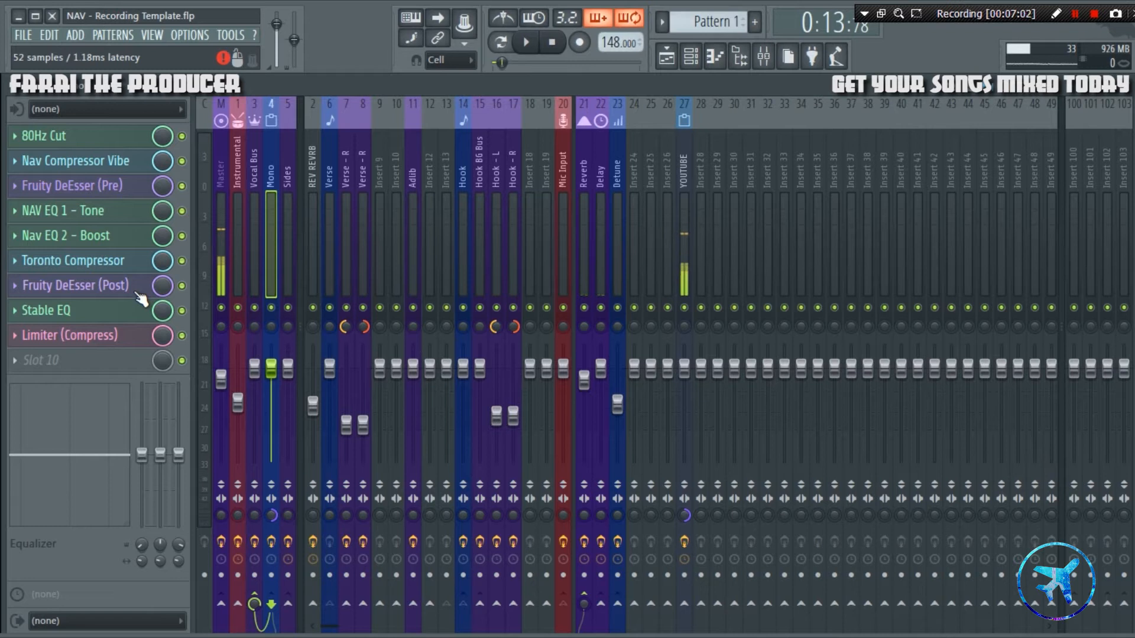
Step: Display Mono's Stable EQ and play the song while bypassing and re-enabling it to compare the vocal
{"action": "left_click", "coordinate": [123, 320]}
{"action": "left_click_drag", "start_coordinate": [531, 236], "coordinate": [734, 182]}
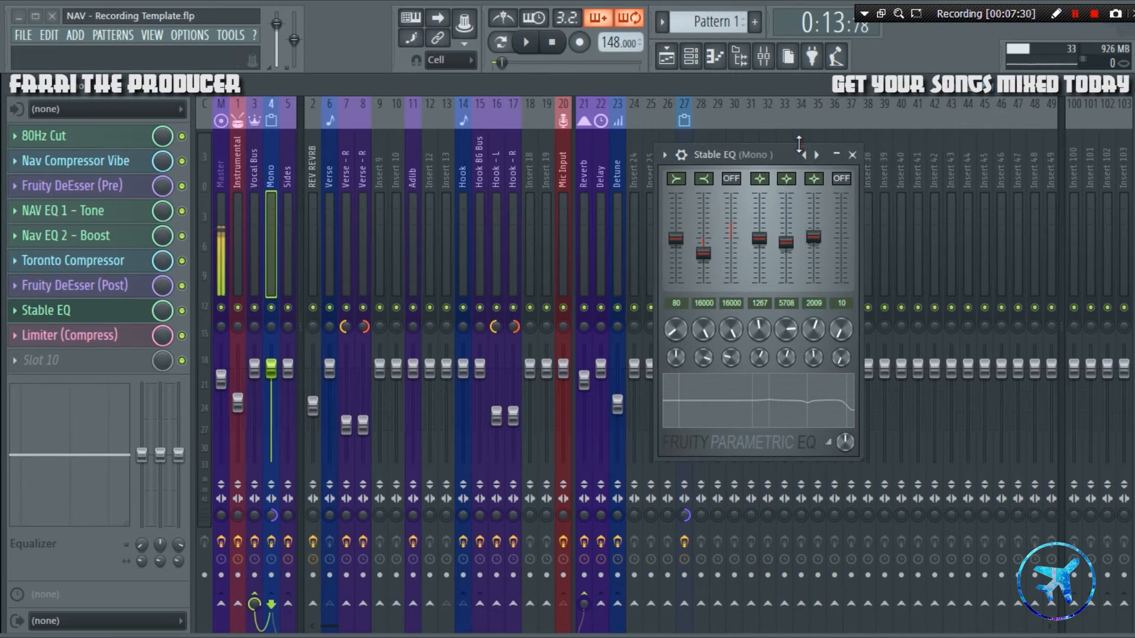
{"action": "key", "text": "space"}
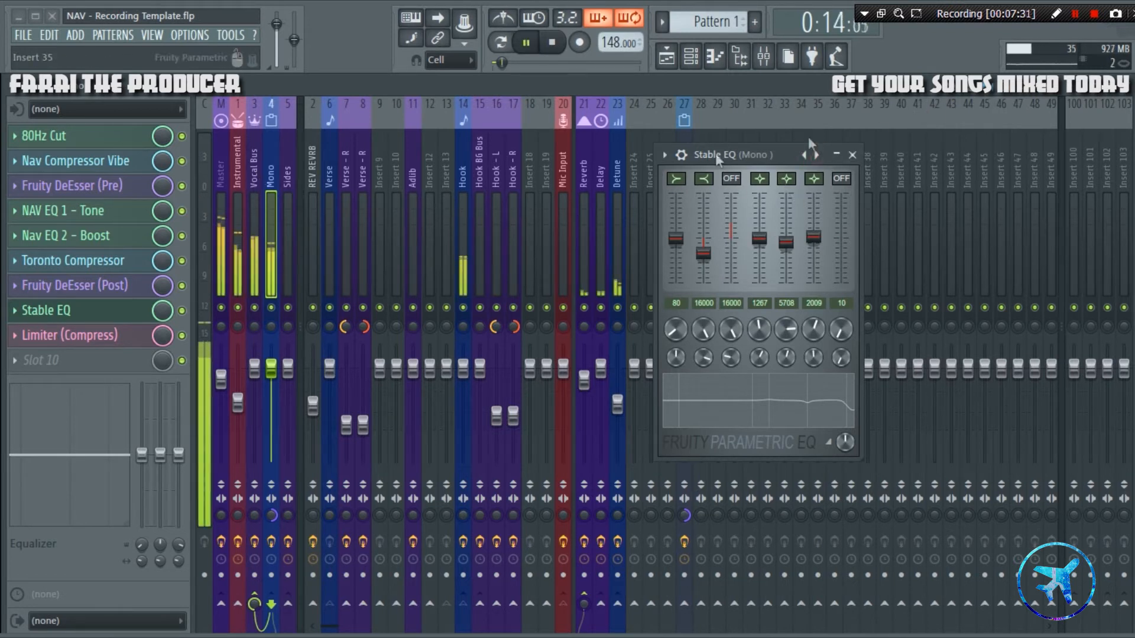
{"action": "left_click", "coordinate": [181, 310]}
{"action": "left_click", "coordinate": [182, 311]}
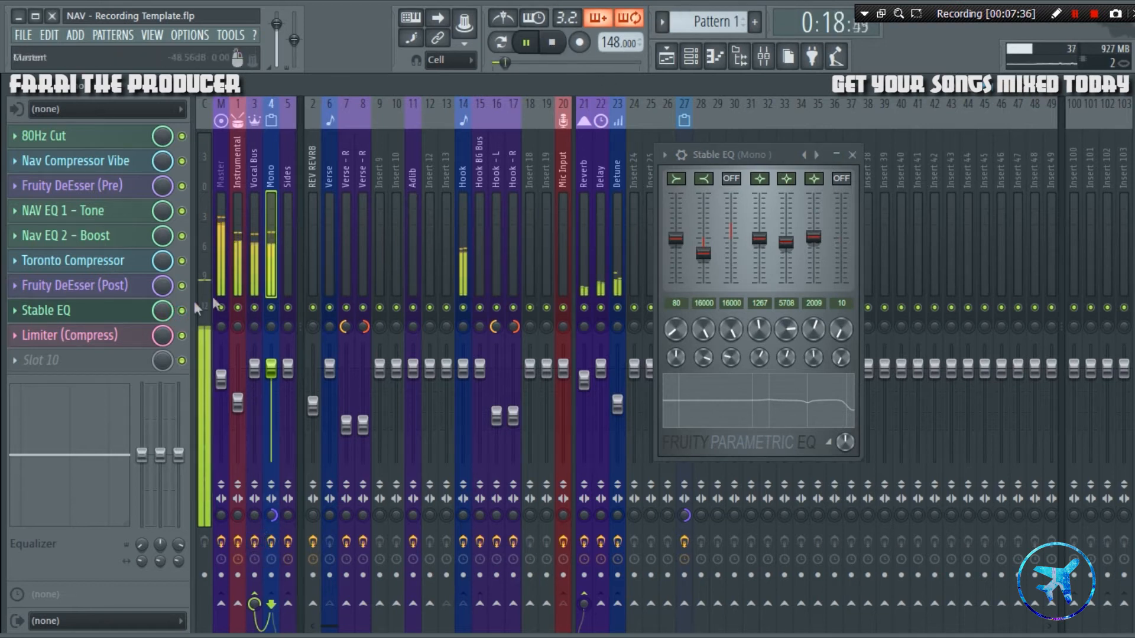
Step: Open Limiter (Compress) from the Mono chain, stop playback, and arrange its window over the lower part of Stable EQ
{"action": "left_click", "coordinate": [129, 333]}
{"action": "left_click_drag", "start_coordinate": [721, 189], "coordinate": [732, 368]}
{"action": "key", "text": "space"}
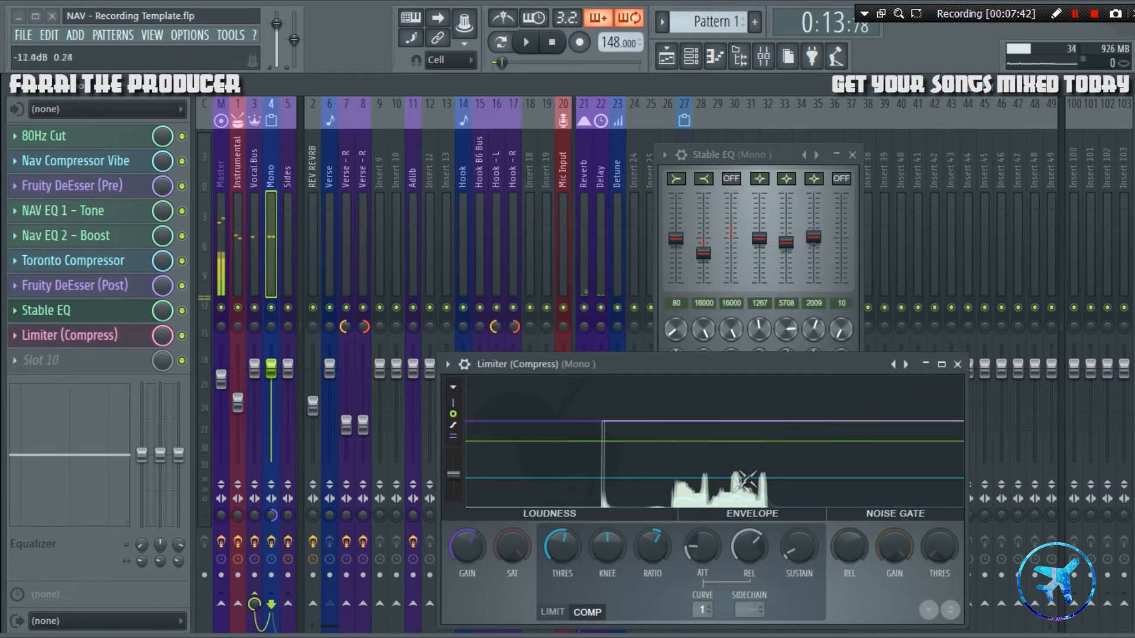
{"action": "left_click_drag", "start_coordinate": [693, 364], "coordinate": [712, 321]}
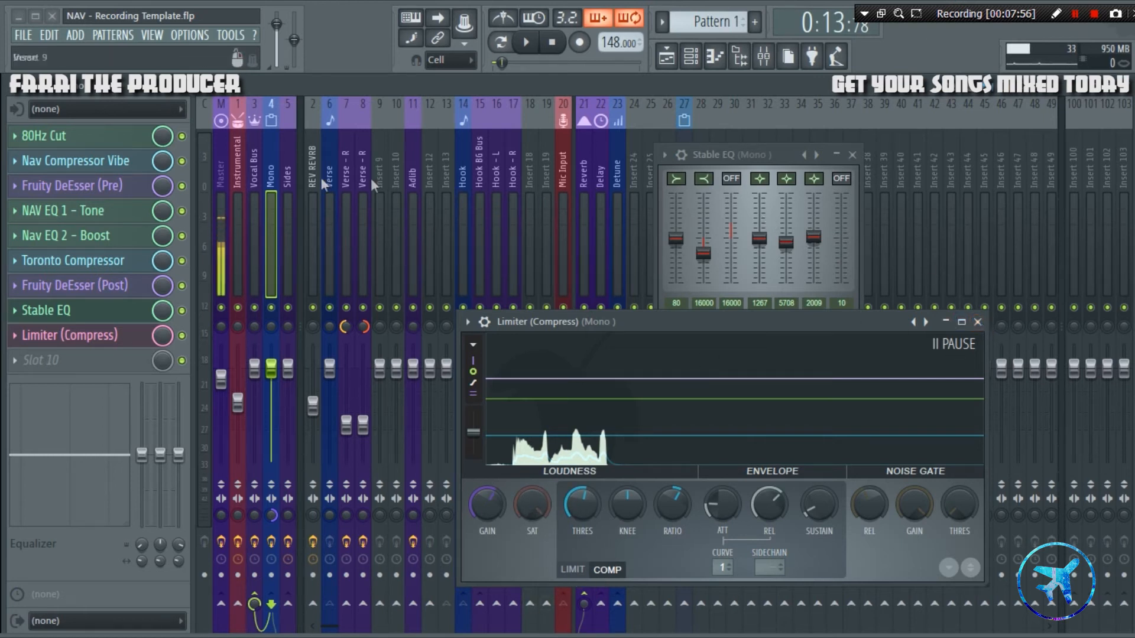
Step: Play the song with the Instrumental track muted and bypass all of Mono's effects to hear the unprocessed vocal
{"action": "key", "text": "space"}
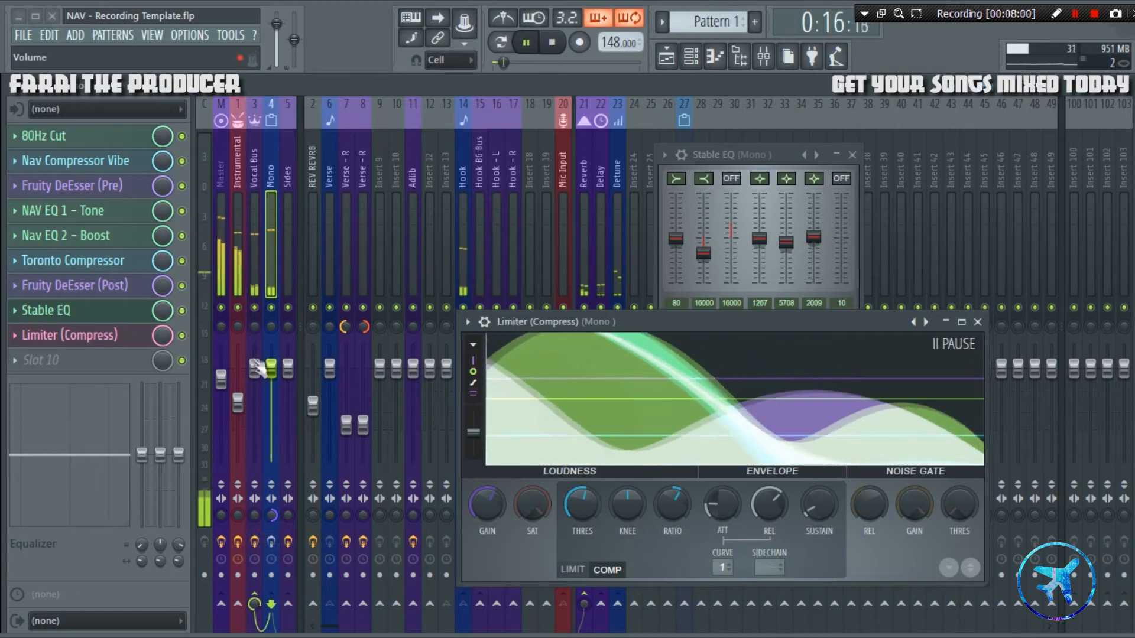
{"action": "left_click", "coordinate": [238, 308]}
{"action": "left_click", "coordinate": [271, 543]}
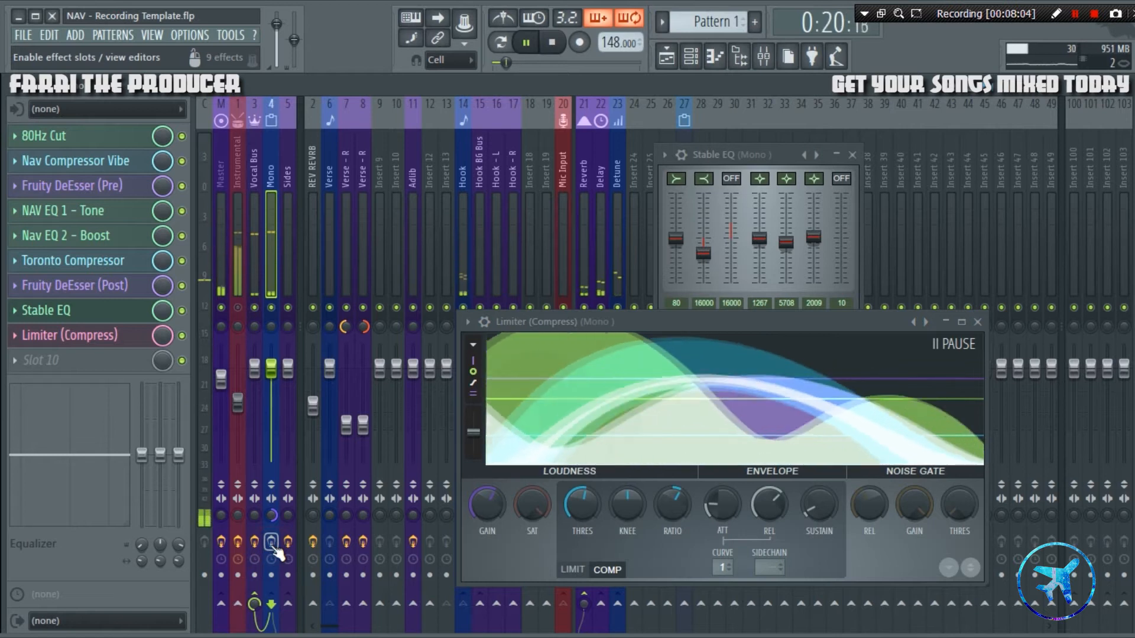
Step: Close the Limiter (Compress) and Stable EQ windows and stop playback
{"action": "left_click", "coordinate": [978, 321]}
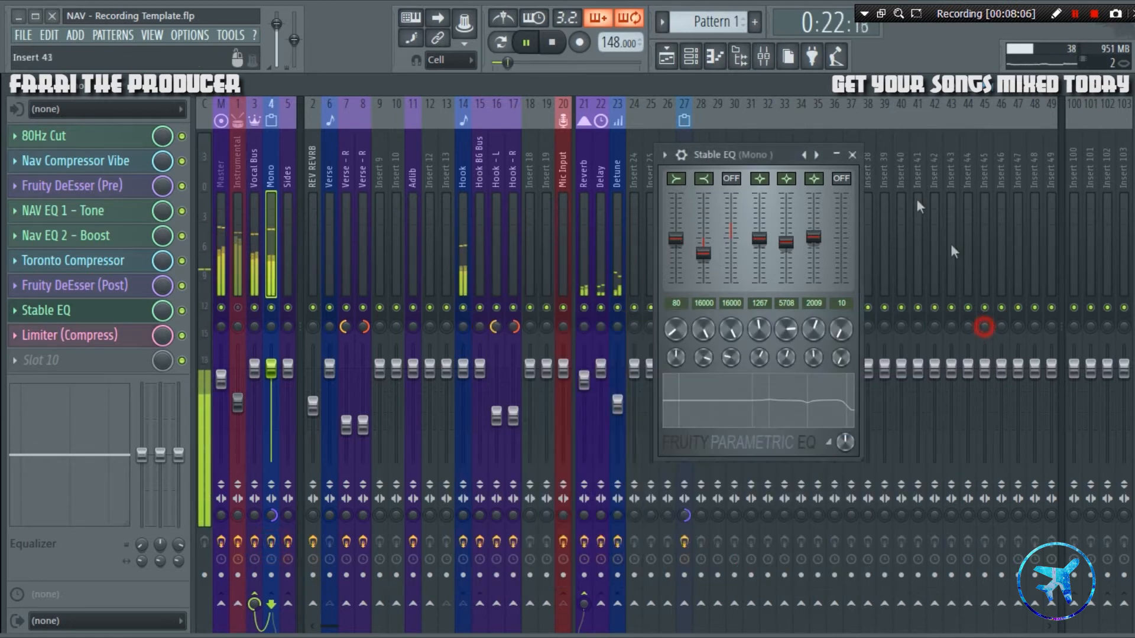
{"action": "left_click", "coordinate": [851, 155]}
{"action": "key", "text": "space"}
Step: Examine Pitcher on the Hook track, going through its key choices and keeping D, and close it
{"action": "left_click", "coordinate": [463, 219]}
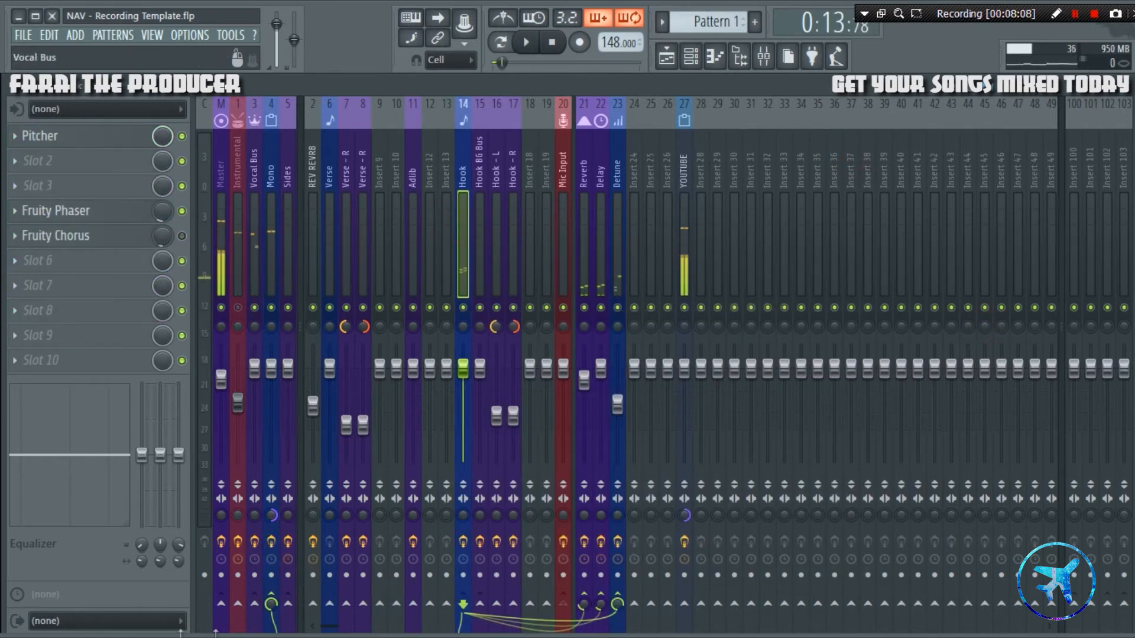
{"action": "left_click", "coordinate": [93, 139]}
{"action": "left_click_drag", "start_coordinate": [540, 129], "coordinate": [573, 241]}
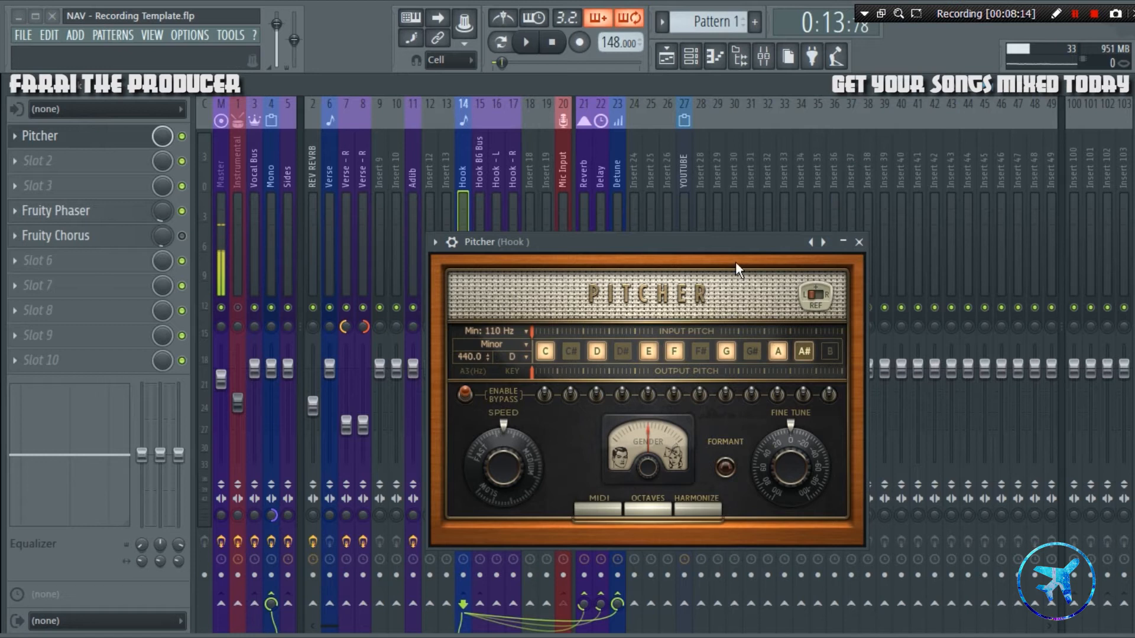
{"action": "left_click", "coordinate": [516, 357]}
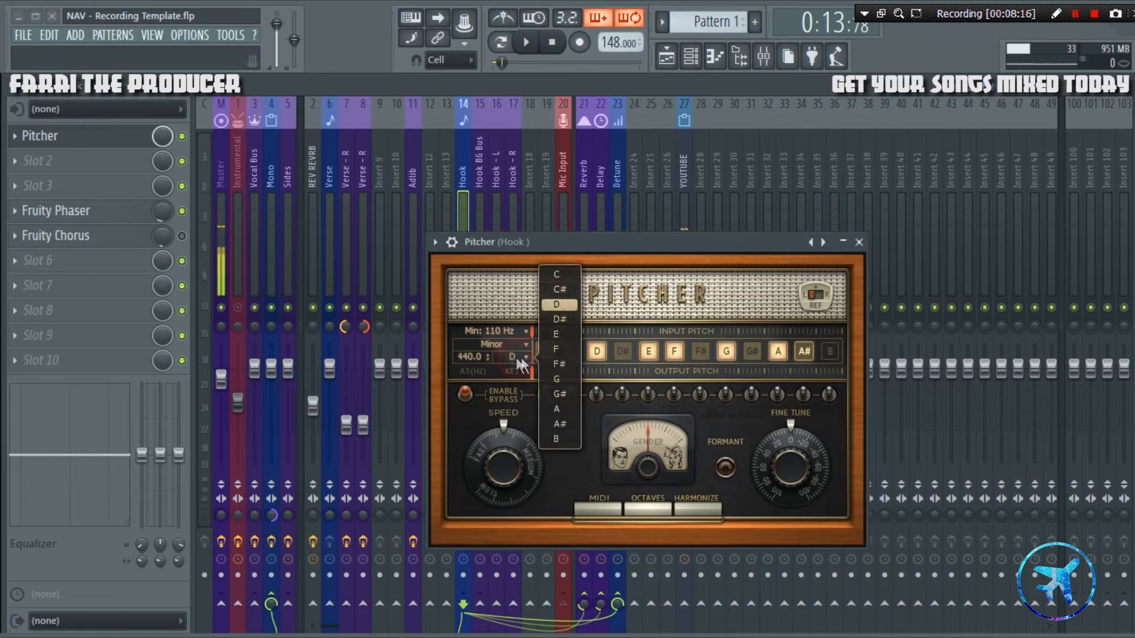
{"action": "left_click", "coordinate": [562, 305]}
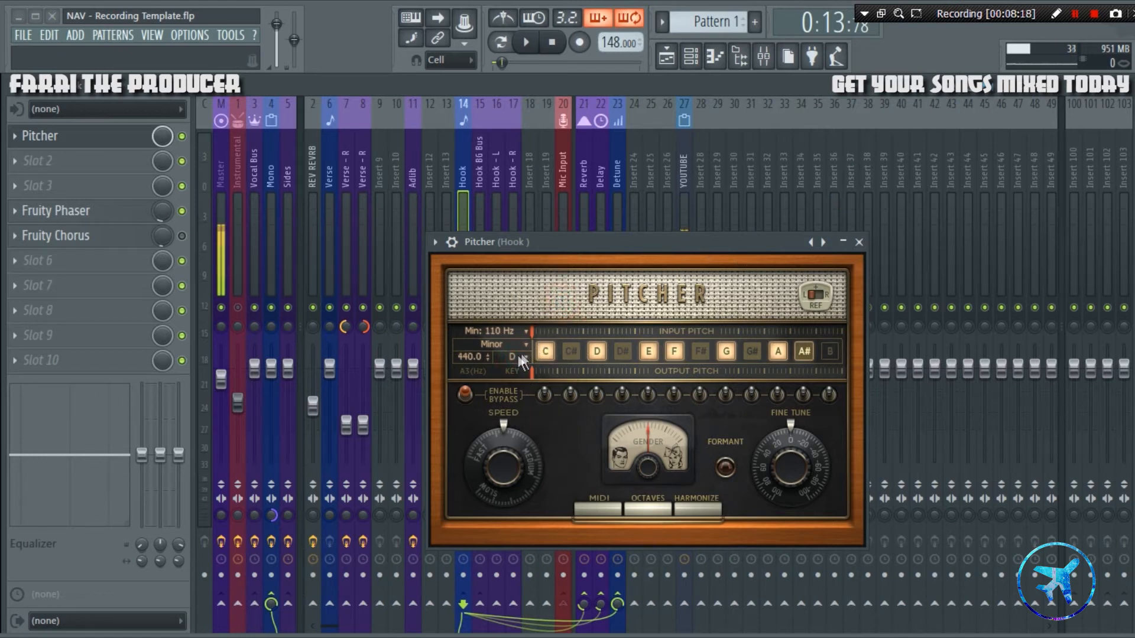
{"action": "left_click", "coordinate": [859, 242]}
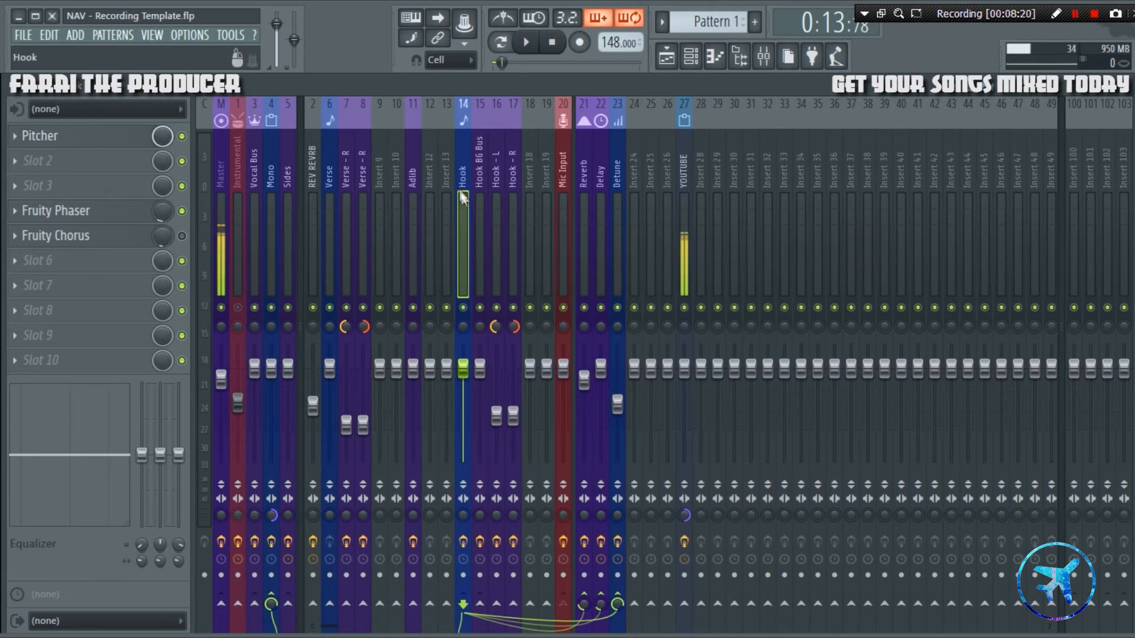
Step: Return to the Mono track and bypass and re-enable its whole effect chain during playback to compare the vocal
{"action": "left_click", "coordinate": [269, 206]}
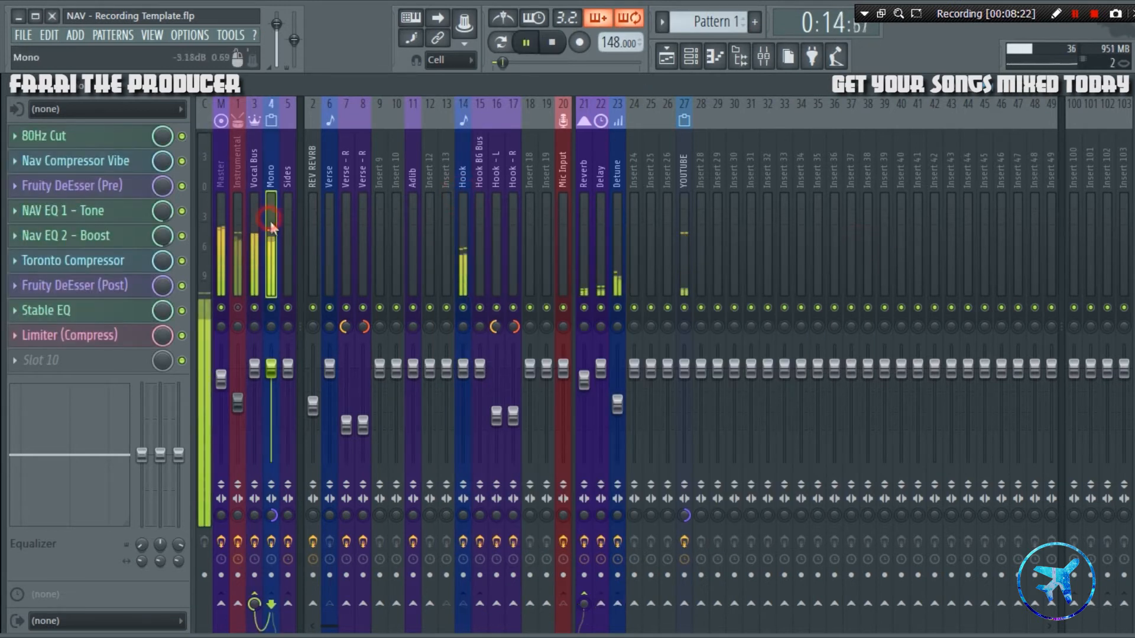
{"action": "left_click", "coordinate": [277, 544]}
{"action": "left_click", "coordinate": [276, 544]}
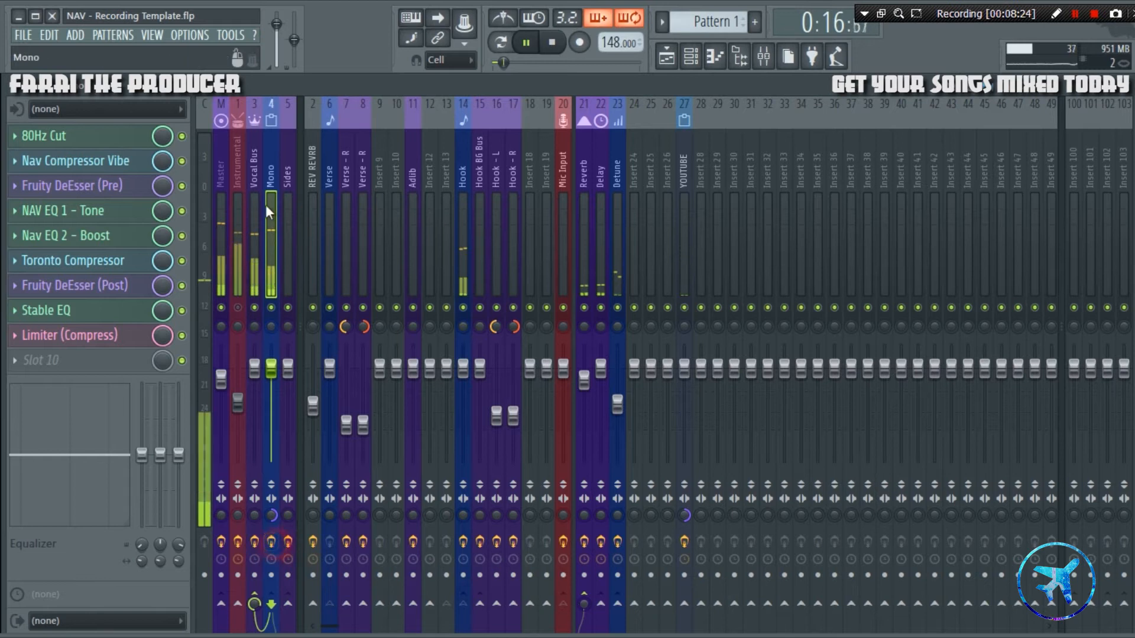
Step: Unmute the Instrumental mixer track, restart playback to hear the vocal over the beat, and select the Vocal Bus track
{"action": "key", "text": "space"}
{"action": "left_click", "coordinate": [239, 305]}
{"action": "key", "text": "space"}
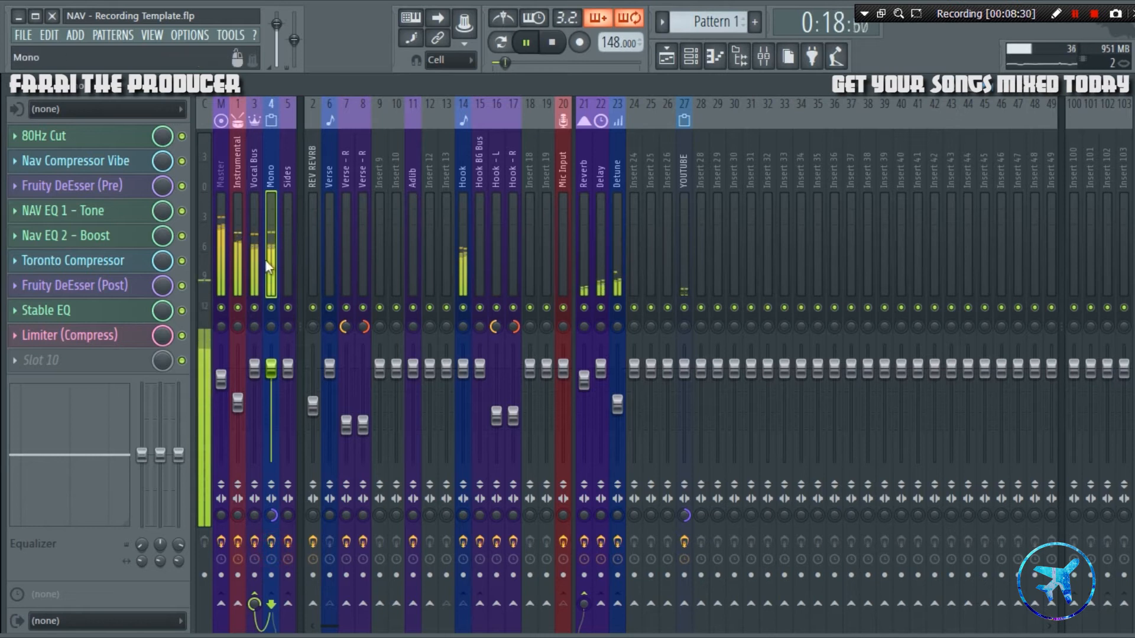
{"action": "left_click", "coordinate": [255, 249]}
Step: Stop playback, activate the Rev track alongside Mono in the Playlist, and set the playhead to bar 7
{"action": "left_click", "coordinate": [666, 56]}
{"action": "key", "text": "space"}
{"action": "left_click", "coordinate": [89, 358]}
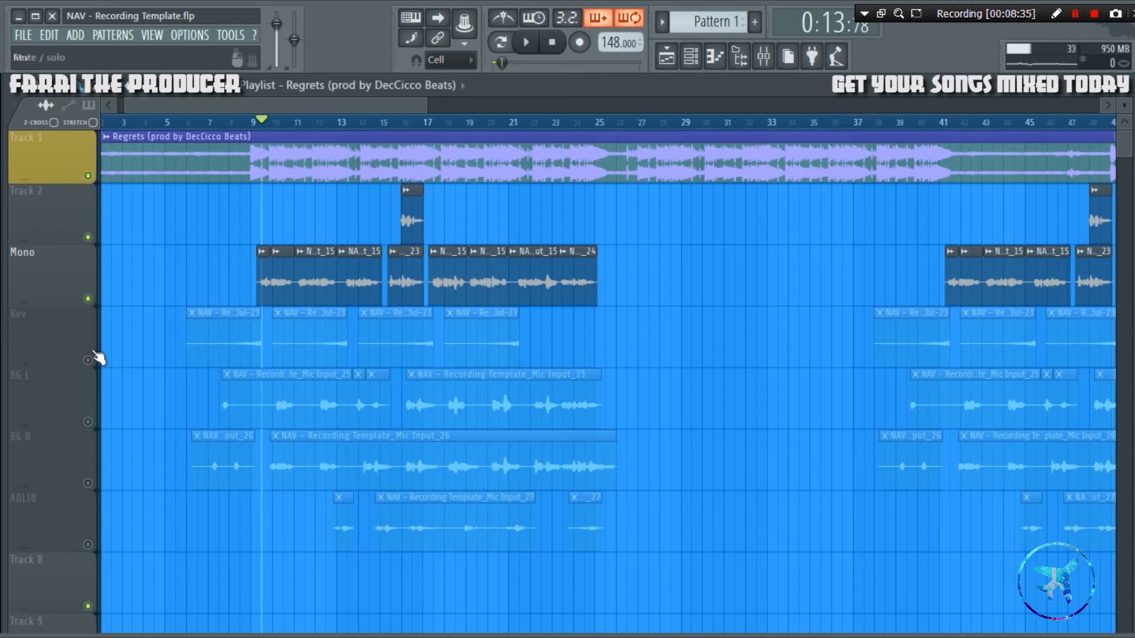
{"action": "left_click", "coordinate": [88, 299]}
{"action": "left_click", "coordinate": [209, 122]}
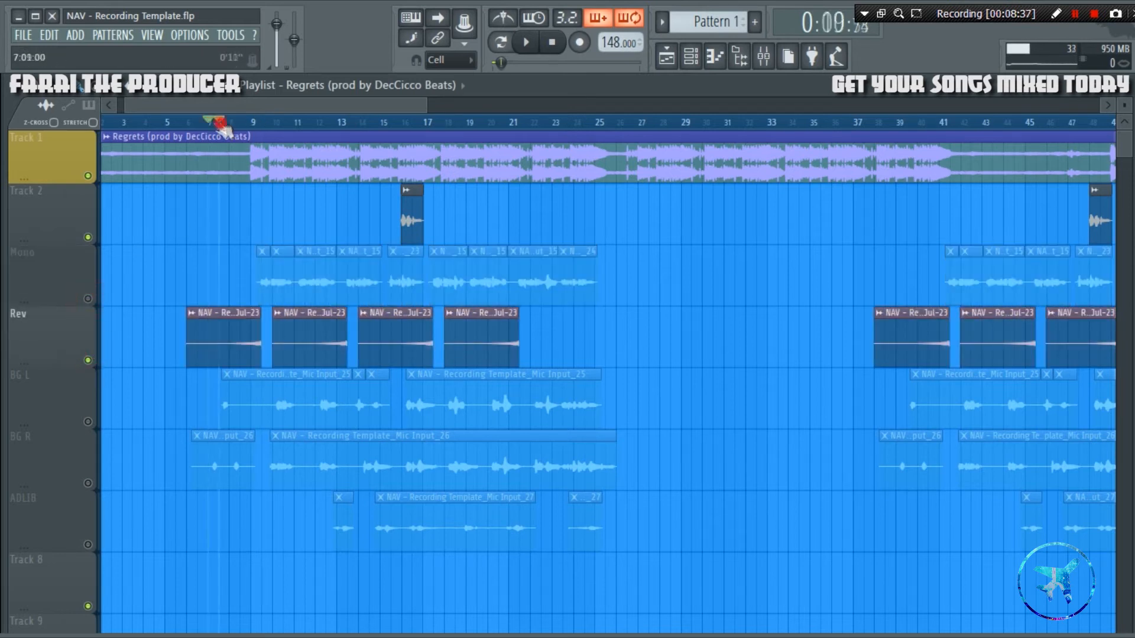
{"action": "left_click", "coordinate": [88, 299]}
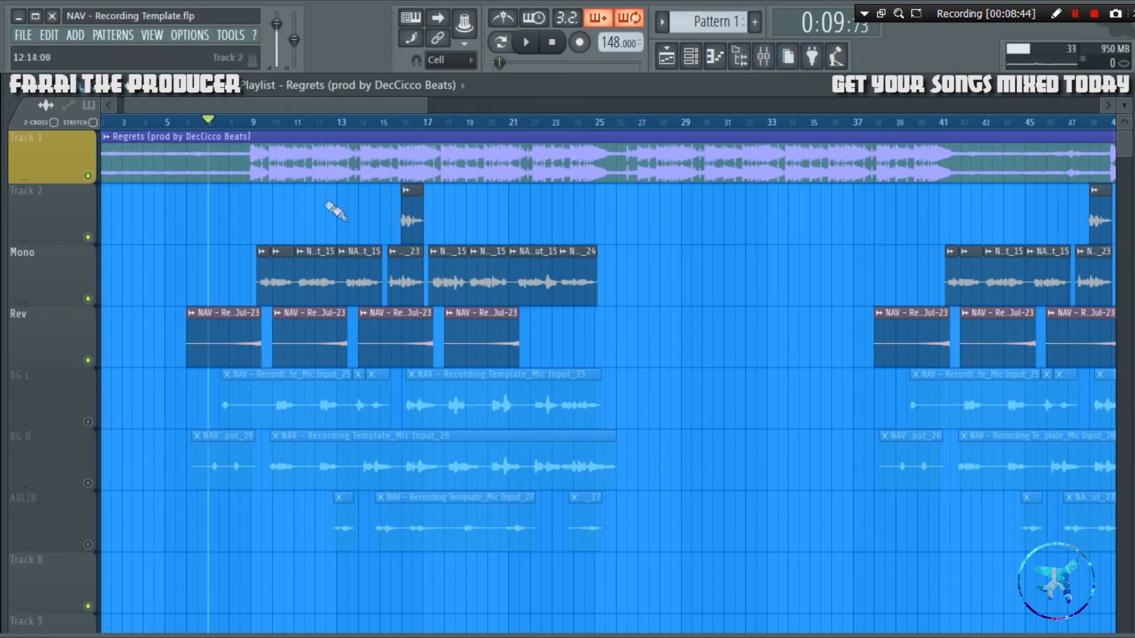
Step: Examine how the first Rev clips line up with the Mono vocal clips and play from bar 7
{"action": "scroll", "coordinate": [266, 137], "scroll_direction": "up", "scroll_amount": 4, "text": "ctrl"}
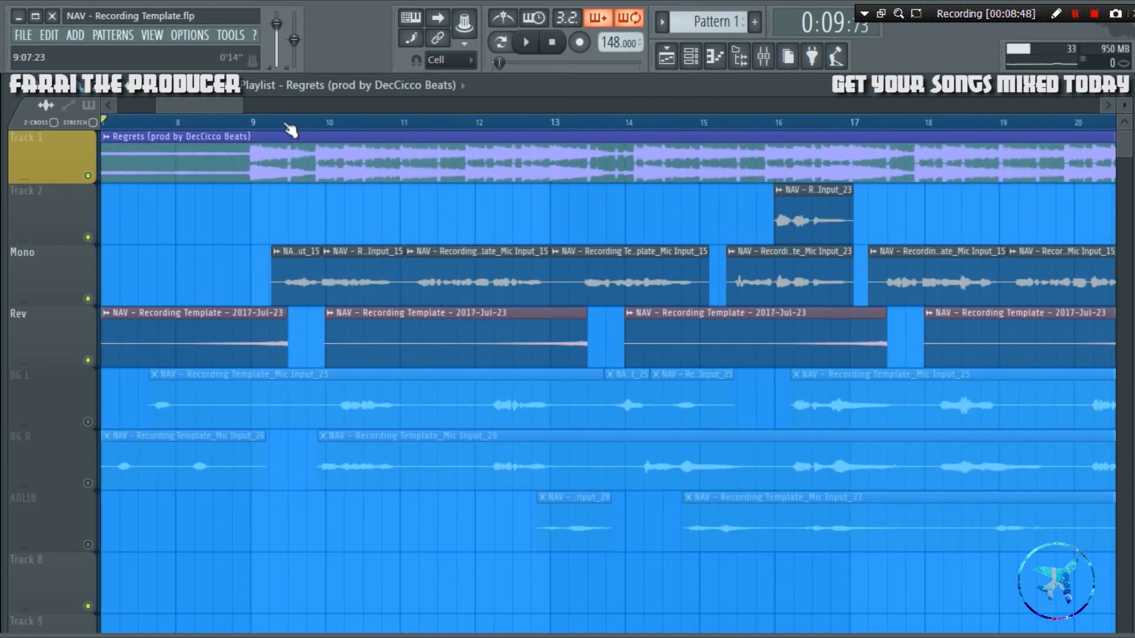
{"action": "scroll", "coordinate": [277, 134], "scroll_direction": "up", "scroll_amount": 1, "text": "ctrl"}
{"action": "left_click_drag", "start_coordinate": [201, 108], "coordinate": [185, 109]}
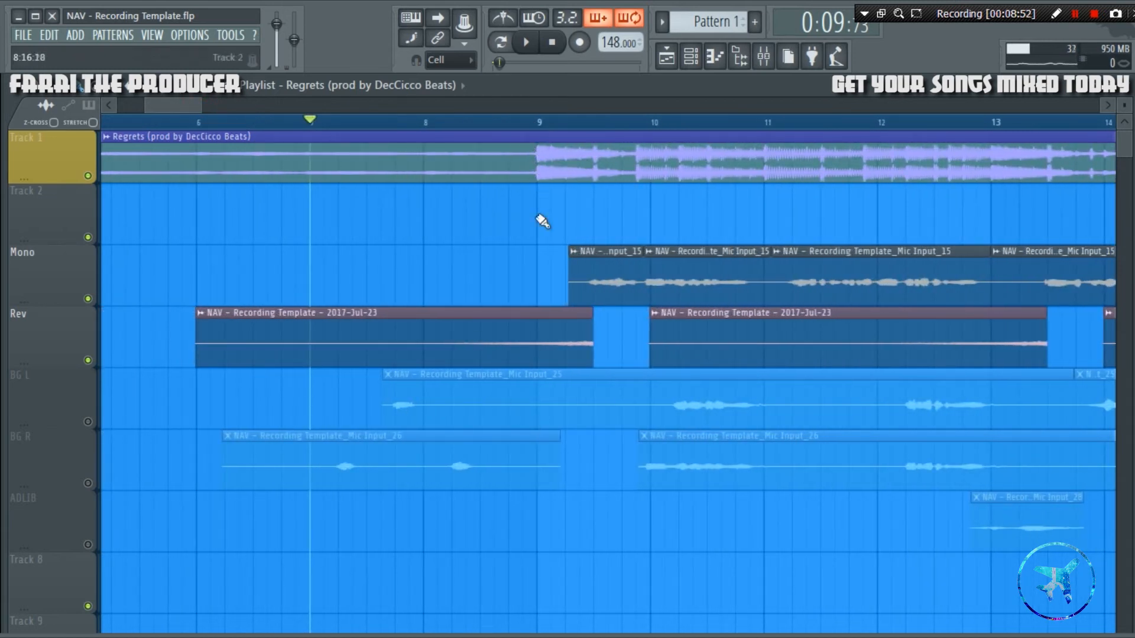
{"action": "left_click_drag", "start_coordinate": [186, 106], "coordinate": [197, 107]}
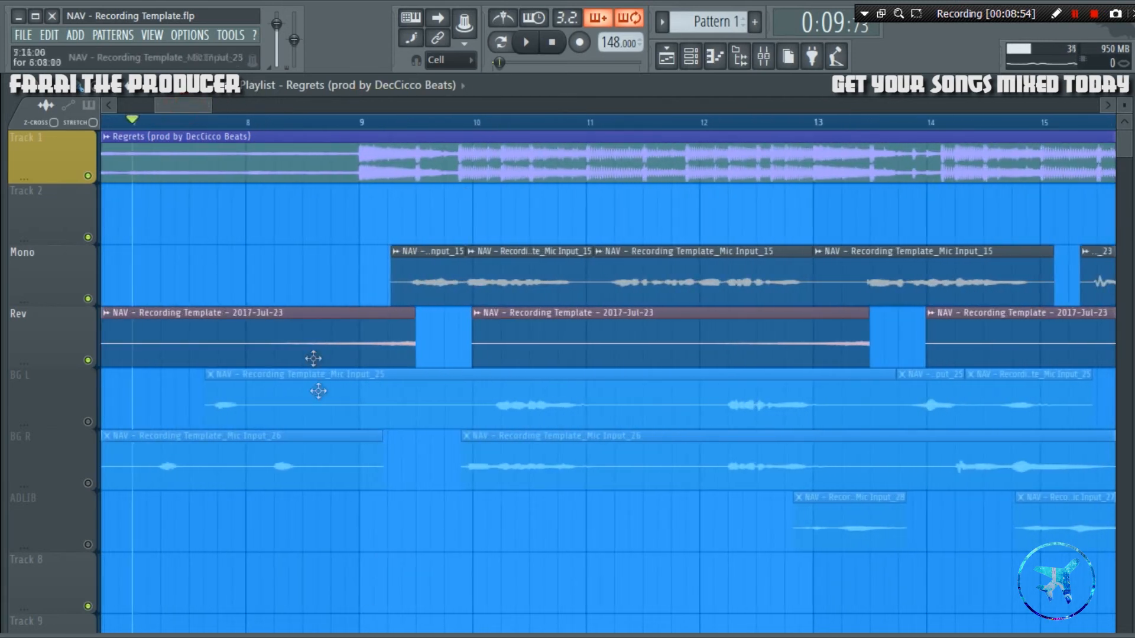
{"action": "key", "text": "space"}
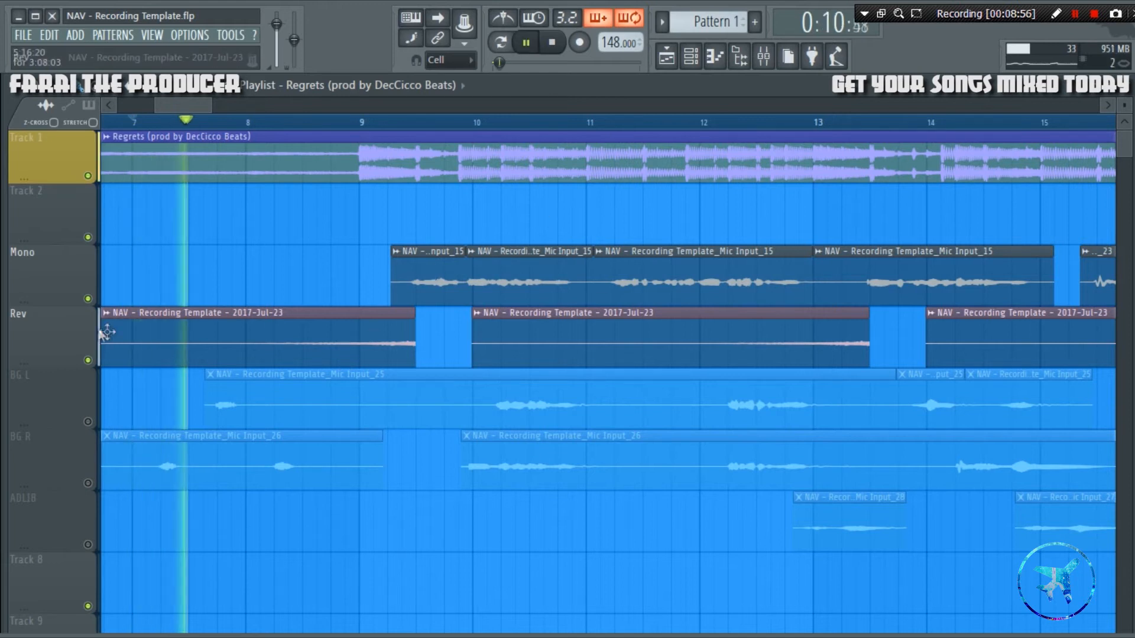
Step: Mute the Mono track and the instrumental on Track 1, and play the Rev clips alone from bar 8
{"action": "left_click", "coordinate": [88, 298]}
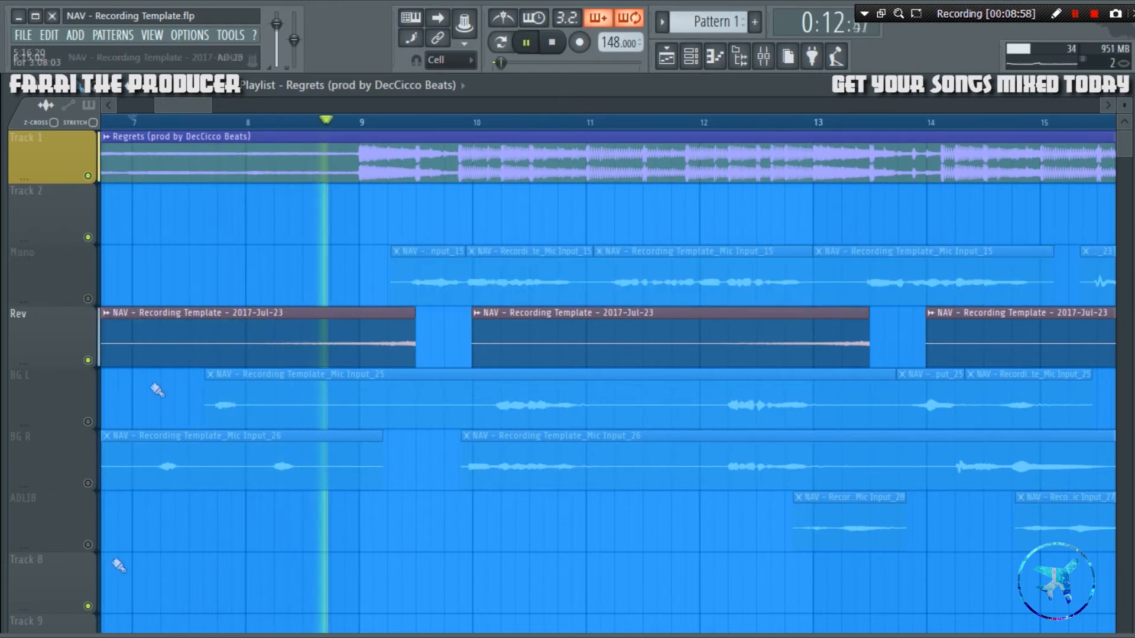
{"action": "left_click", "coordinate": [88, 175]}
{"action": "key", "text": "space"}
{"action": "left_click_drag", "start_coordinate": [305, 124], "coordinate": [232, 124]}
{"action": "left_click", "coordinate": [246, 125]}
{"action": "key", "text": "space"}
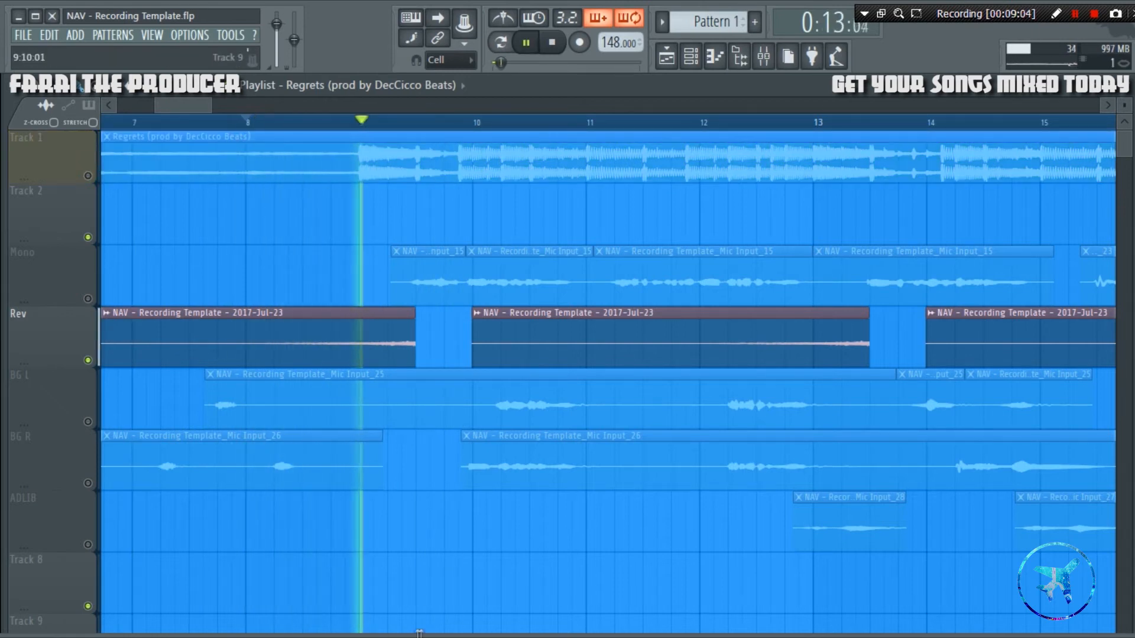
{"action": "key", "text": "space"}
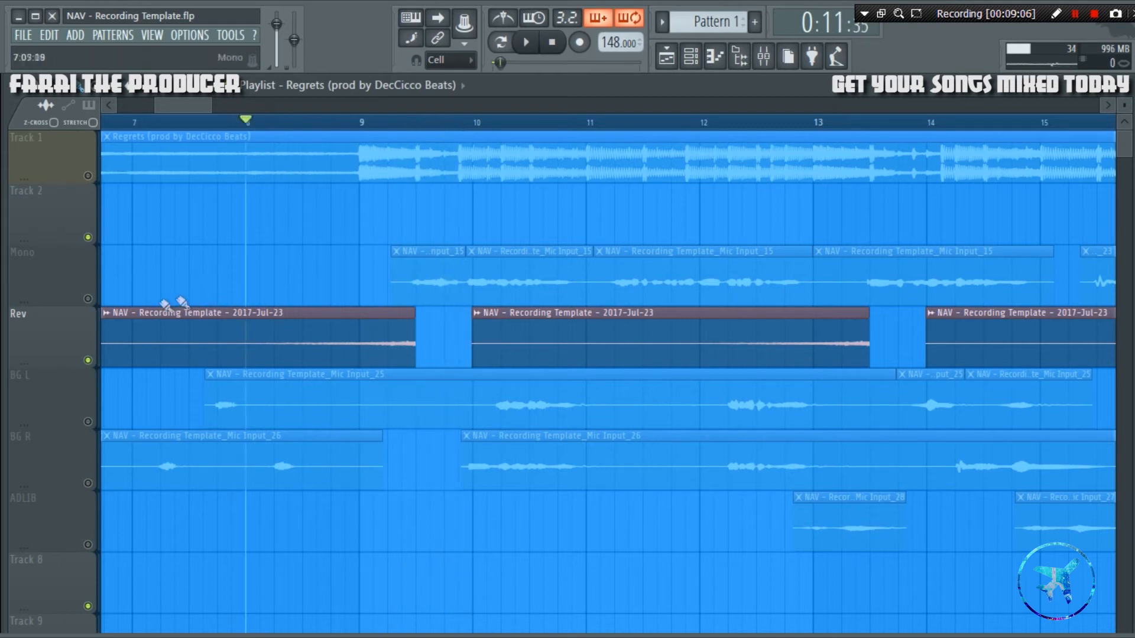
Step: Examine the REV REVRB and Reverb mixer tracks while playing the isolated Rev clips from bar 9
{"action": "left_click", "coordinate": [763, 56]}
{"action": "left_click", "coordinate": [312, 248]}
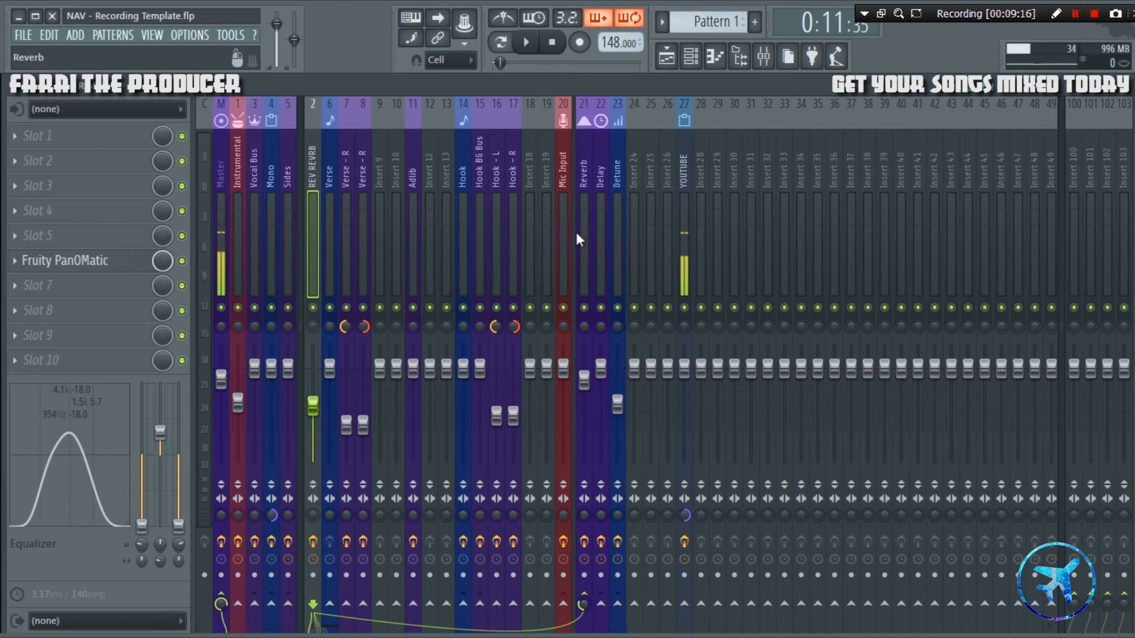
{"action": "left_click", "coordinate": [666, 57]}
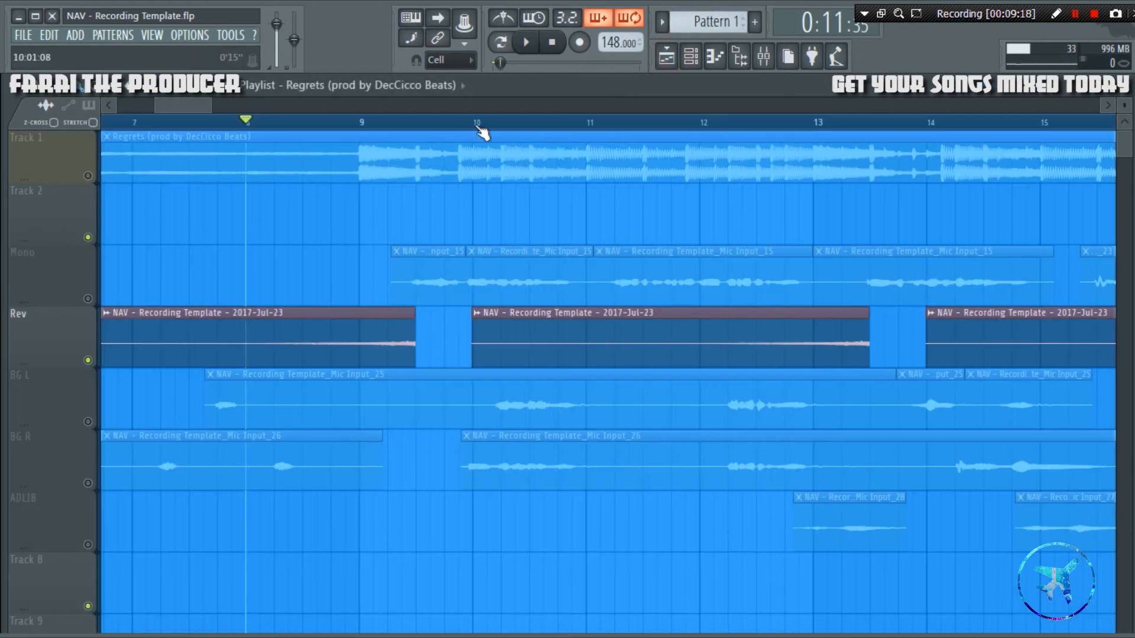
{"action": "left_click", "coordinate": [367, 121]}
{"action": "key", "text": "space"}
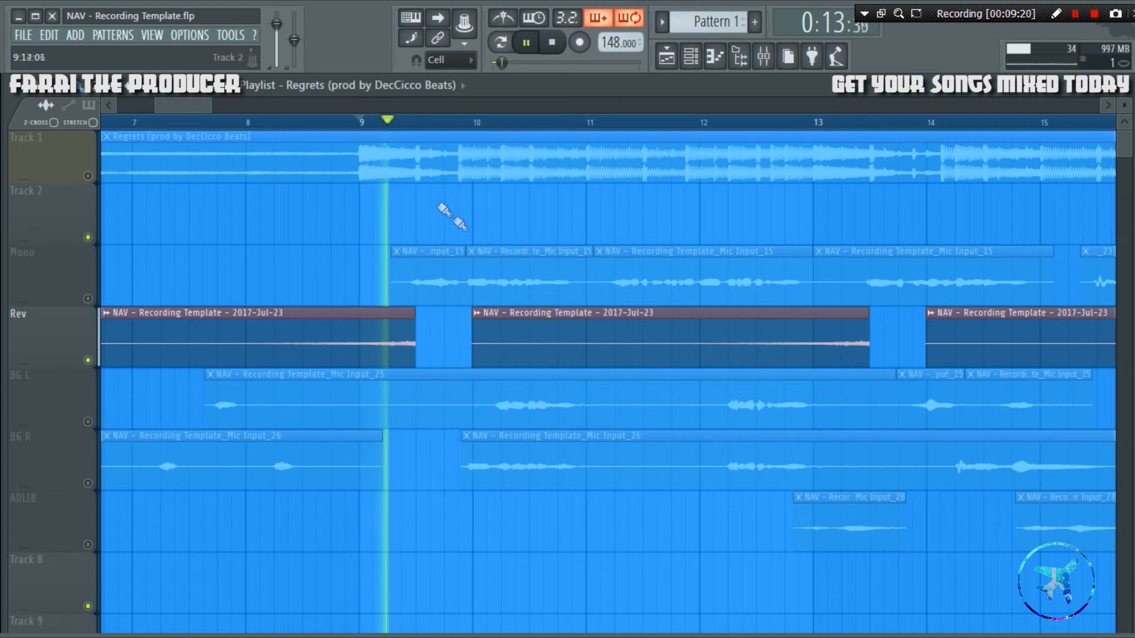
{"action": "key", "text": "F9"}
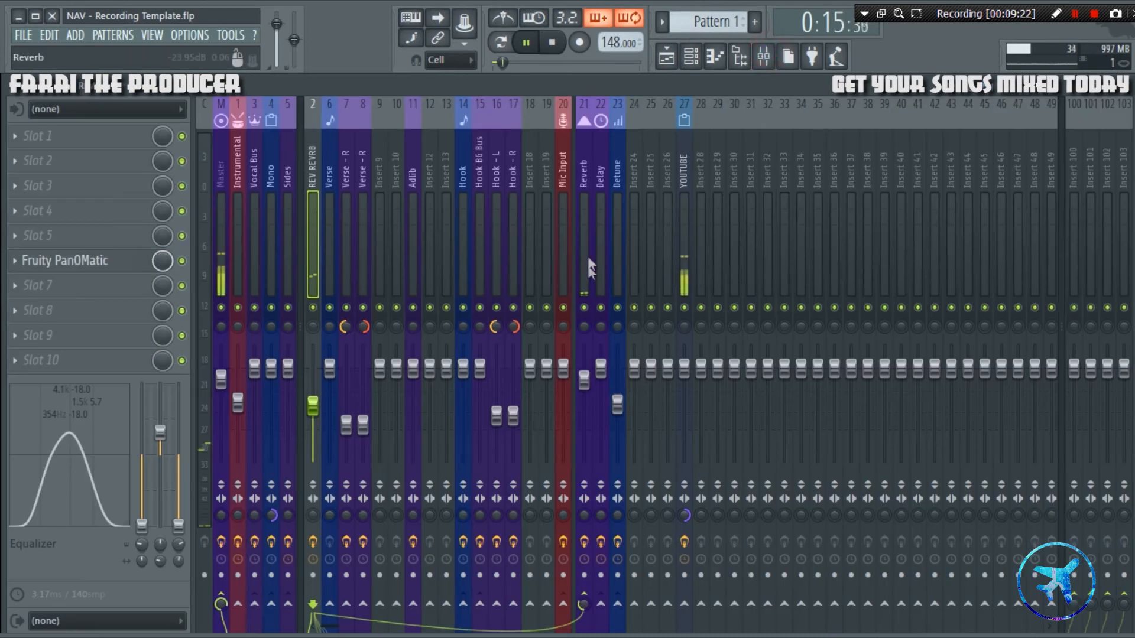
{"action": "left_click", "coordinate": [590, 290]}
{"action": "left_click", "coordinate": [666, 56]}
{"action": "key", "text": "space"}
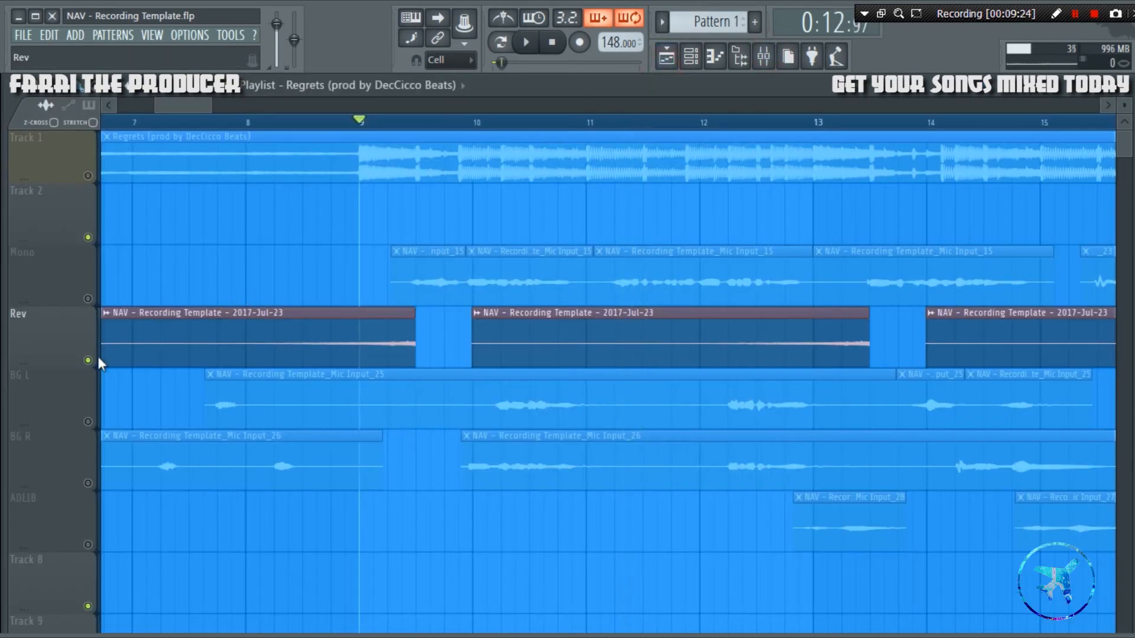
Step: Unmute the Mono track and play it from bar 9 with the Rev clips, examining how each reverse leads into the vocal
{"action": "left_click", "coordinate": [86, 299]}
{"action": "scroll", "coordinate": [415, 123], "scroll_direction": "up", "scroll_amount": 5}
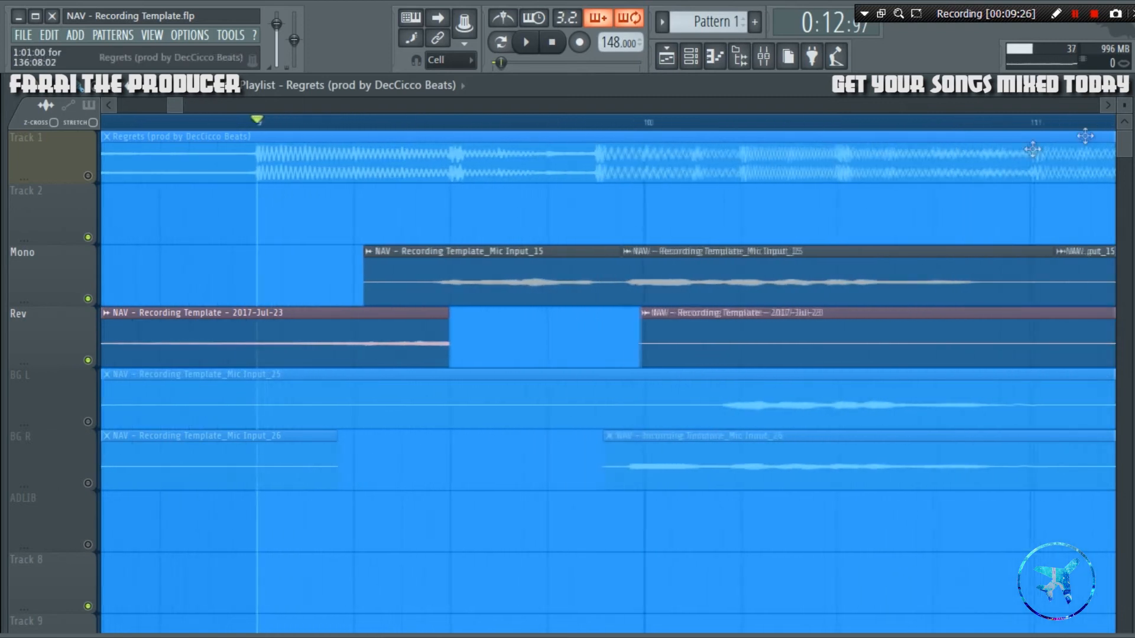
{"action": "left_click_drag", "start_coordinate": [1125, 105], "coordinate": [1124, 83]}
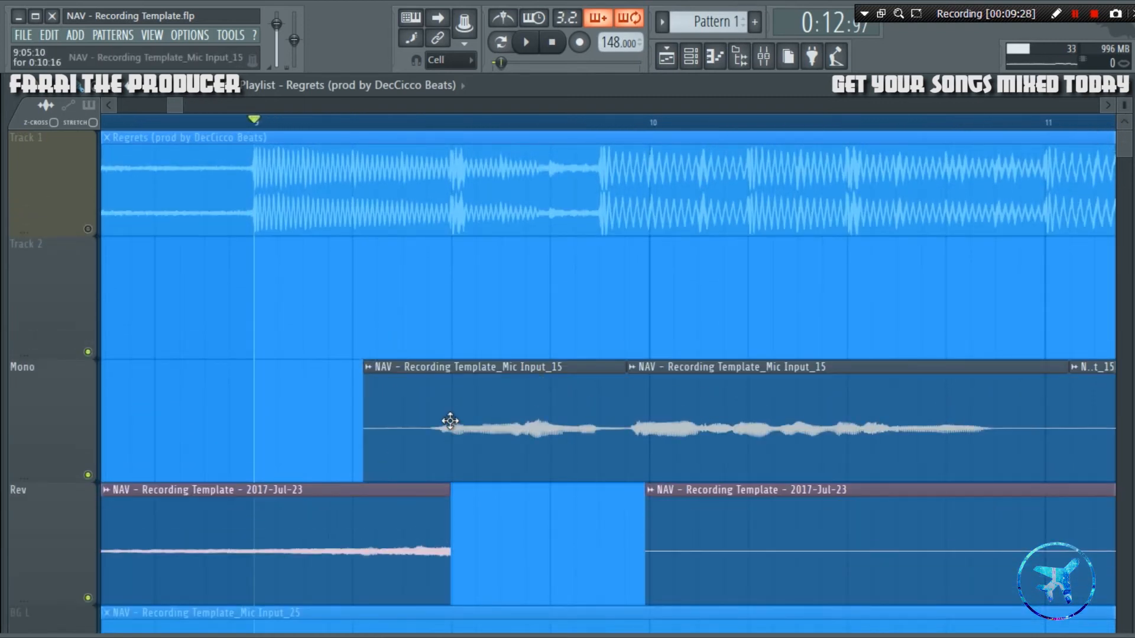
{"action": "key", "text": "space"}
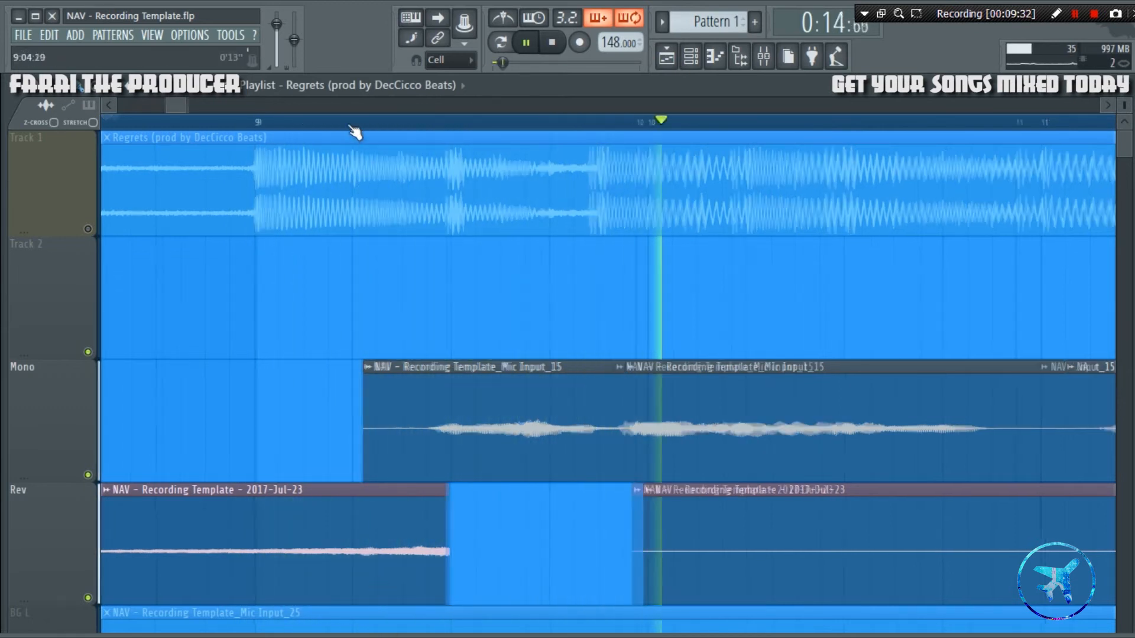
{"action": "scroll", "coordinate": [463, 120], "scroll_direction": "down", "scroll_amount": 6}
{"action": "scroll", "coordinate": [473, 123], "scroll_direction": "up", "scroll_amount": 5}
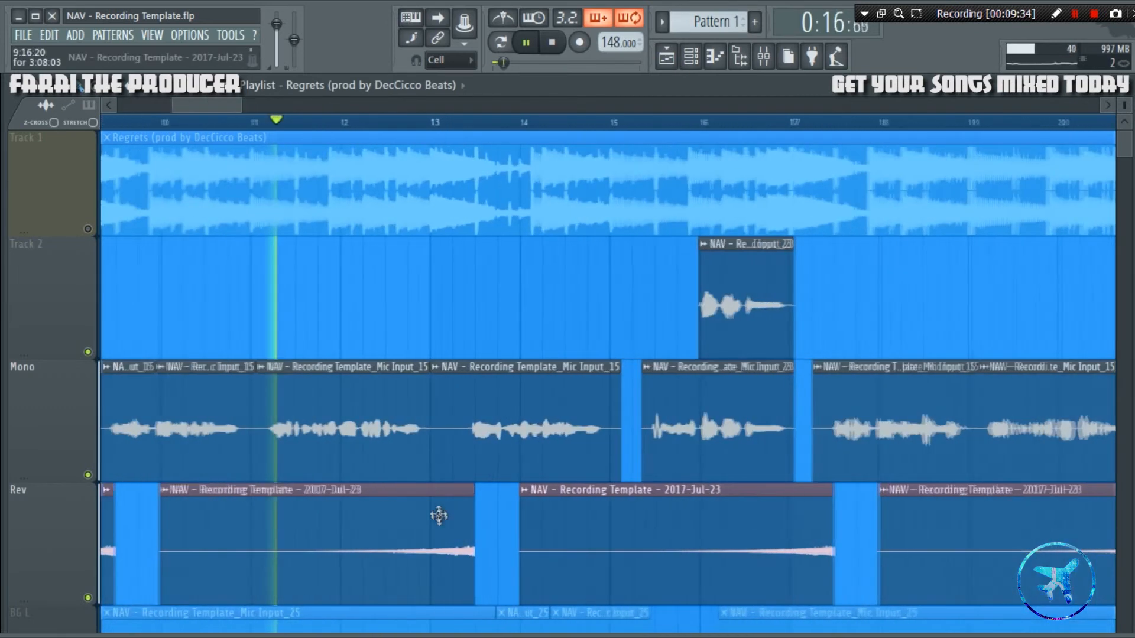
{"action": "scroll", "coordinate": [582, 305], "scroll_direction": "down", "scroll_amount": 4}
{"action": "scroll", "coordinate": [583, 305], "scroll_direction": "up", "scroll_amount": 4}
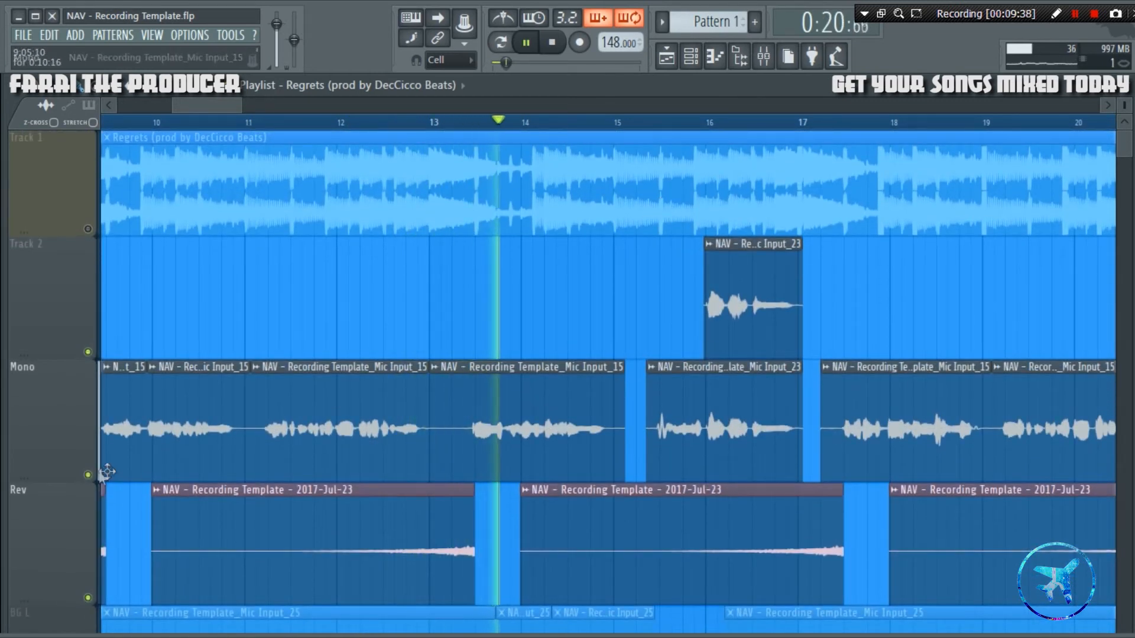
Step: Reactivate all Playlist tracks, including the instrumental, backgrounds and ad-libs, and play the full mix from bar 12
{"action": "right_click", "coordinate": [88, 475]}
{"action": "key", "text": "space"}
{"action": "right_click", "coordinate": [87, 475]}
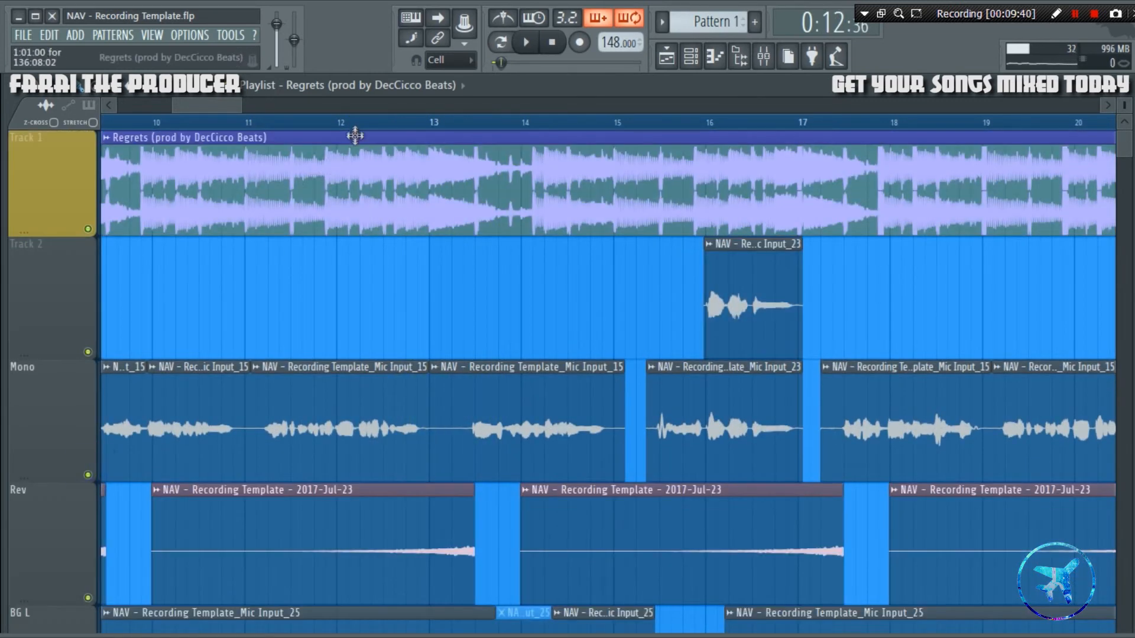
{"action": "left_click", "coordinate": [337, 121]}
{"action": "scroll", "coordinate": [348, 350], "scroll_direction": "down", "scroll_amount": 4}
{"action": "key", "text": "space"}
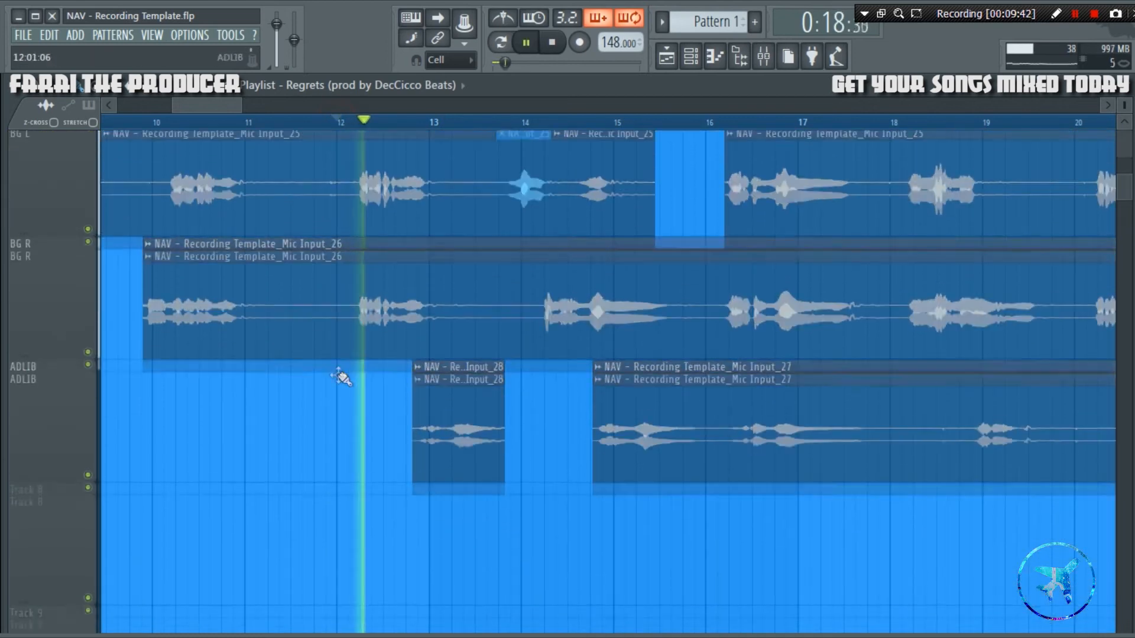
{"action": "scroll", "coordinate": [414, 307], "scroll_direction": "up", "scroll_amount": 4}
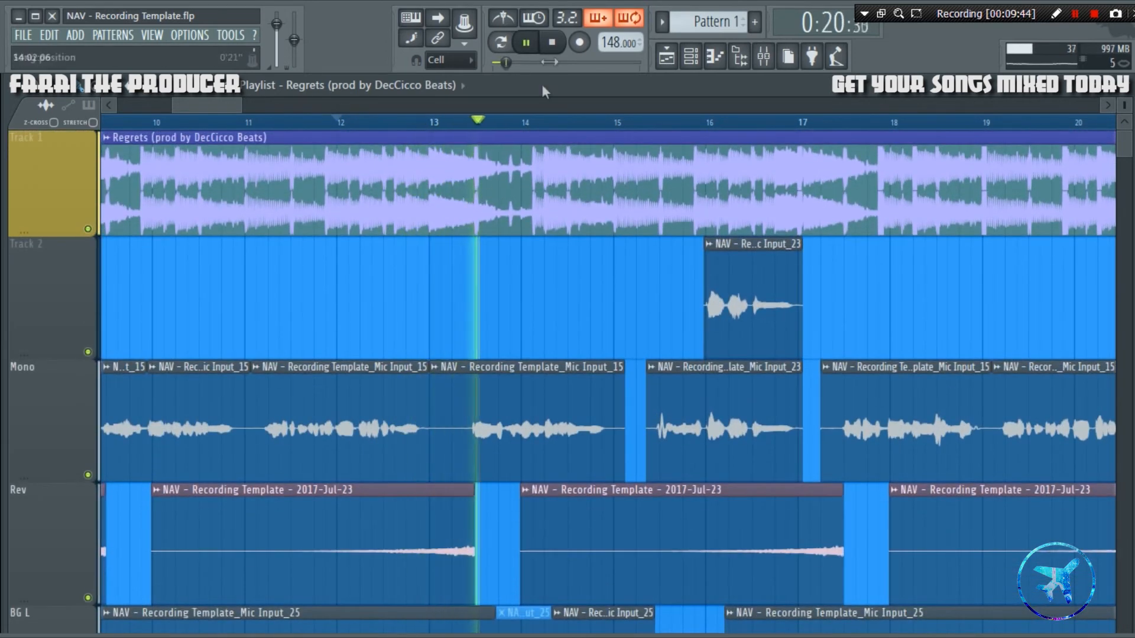
{"action": "scroll", "coordinate": [430, 283], "scroll_direction": "down", "scroll_amount": 1}
{"action": "scroll", "coordinate": [430, 283], "scroll_direction": "down", "scroll_amount": 2}
{"action": "key", "text": "space"}
Step: Mute the Rev and Mono tracks and play the background vocals and ad-libs over the beat from bar 9
{"action": "scroll", "coordinate": [469, 122], "scroll_direction": "down", "scroll_amount": 3}
{"action": "left_click", "coordinate": [88, 360]}
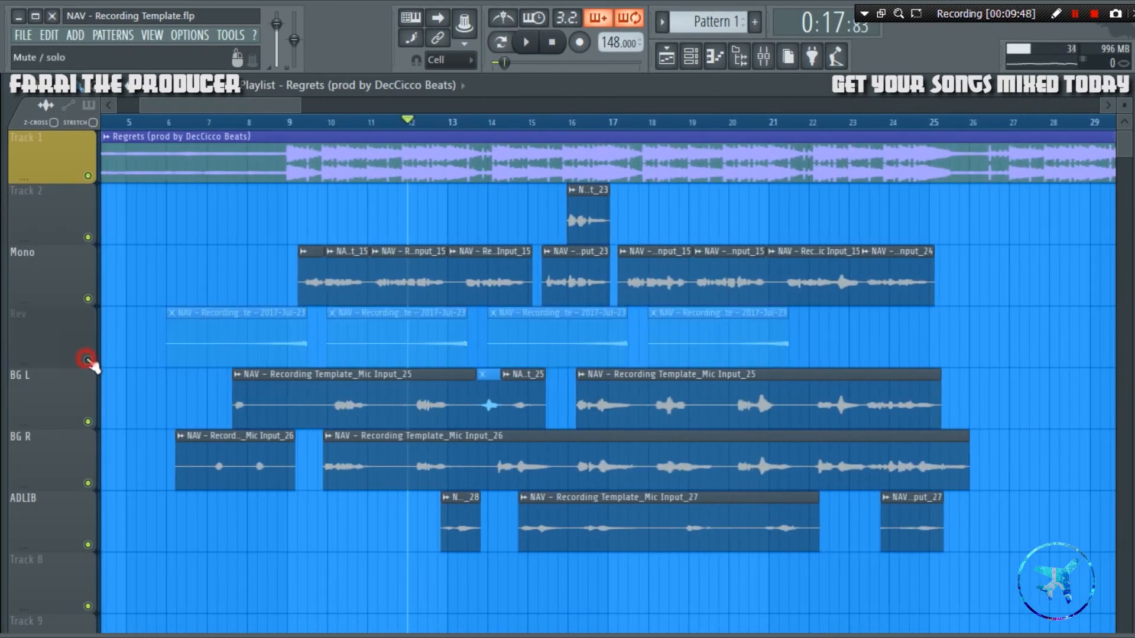
{"action": "left_click", "coordinate": [88, 298]}
{"action": "left_click", "coordinate": [298, 124]}
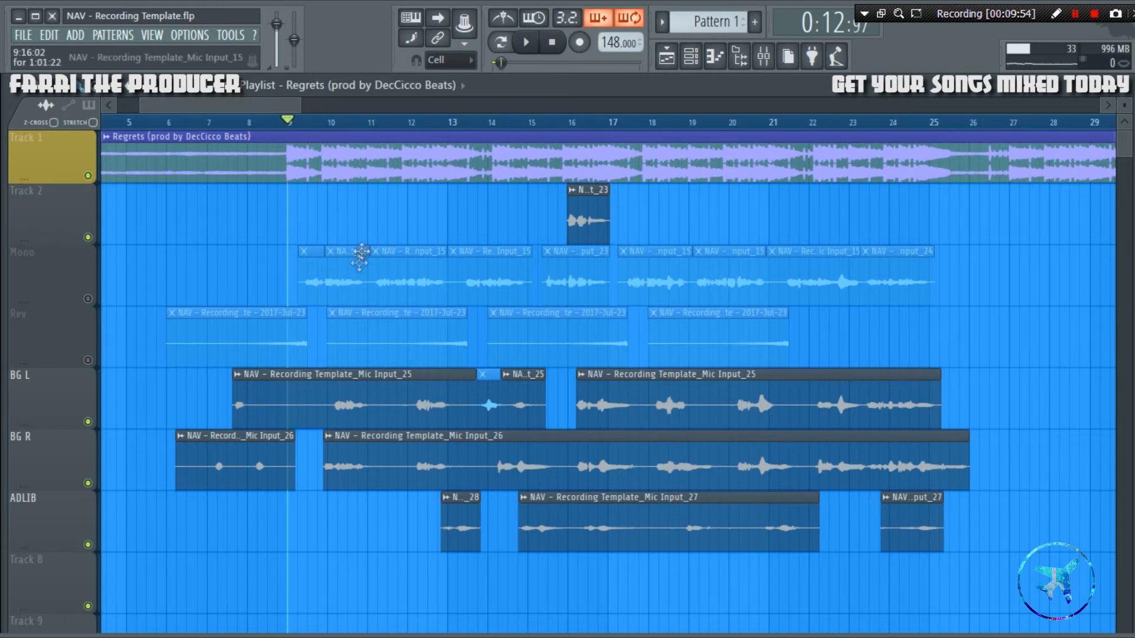
{"action": "scroll", "coordinate": [359, 142], "scroll_direction": "up", "scroll_amount": 3}
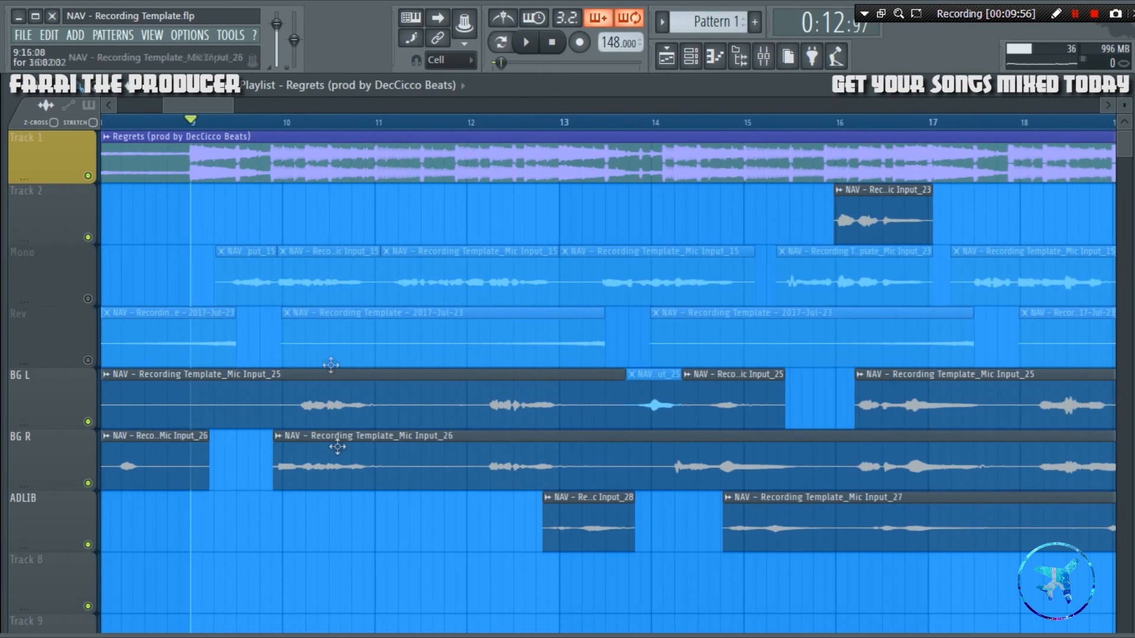
{"action": "key", "text": "space"}
Step: Inspect the effect slots of the Hook - L and Hook BG Bus mixer tracks during playback
{"action": "key", "text": "F9"}
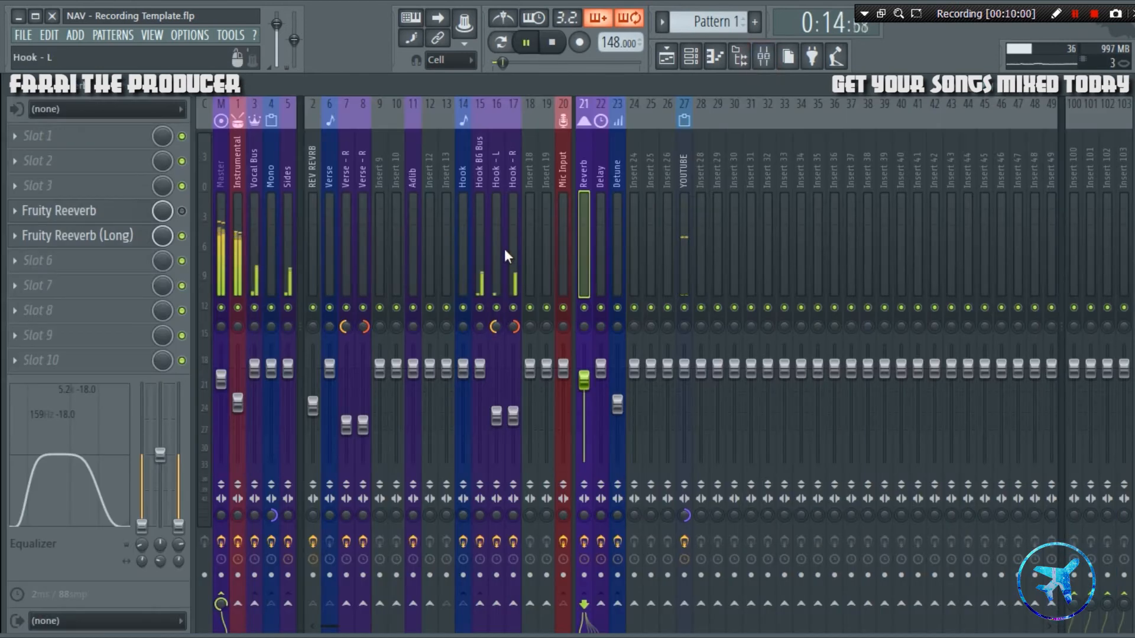
{"action": "left_click", "coordinate": [496, 254]}
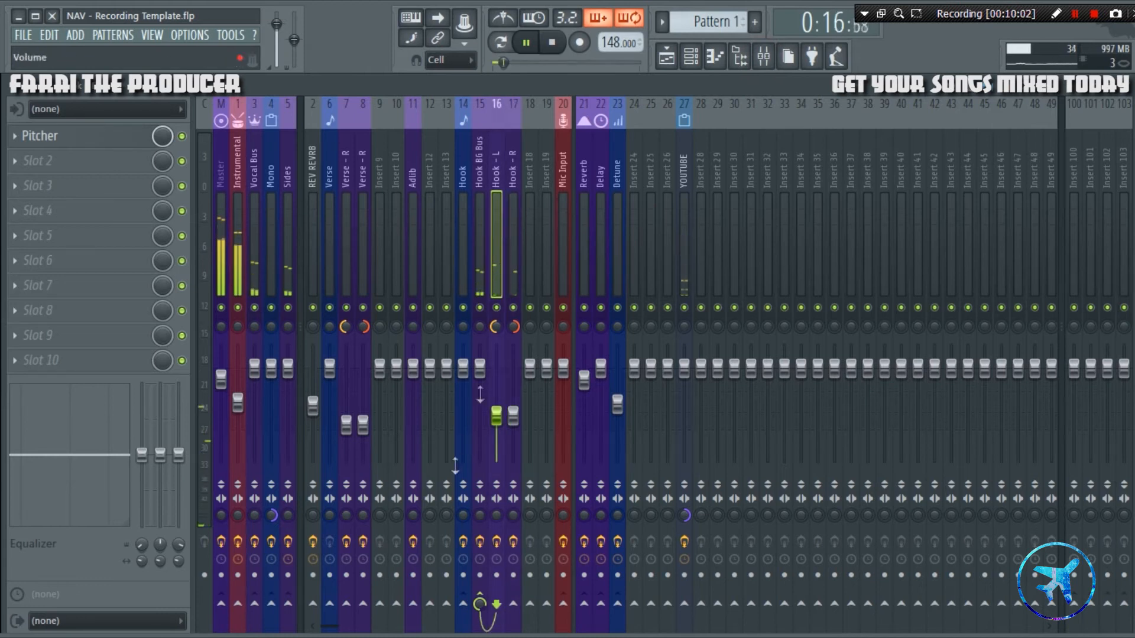
{"action": "left_click", "coordinate": [668, 54]}
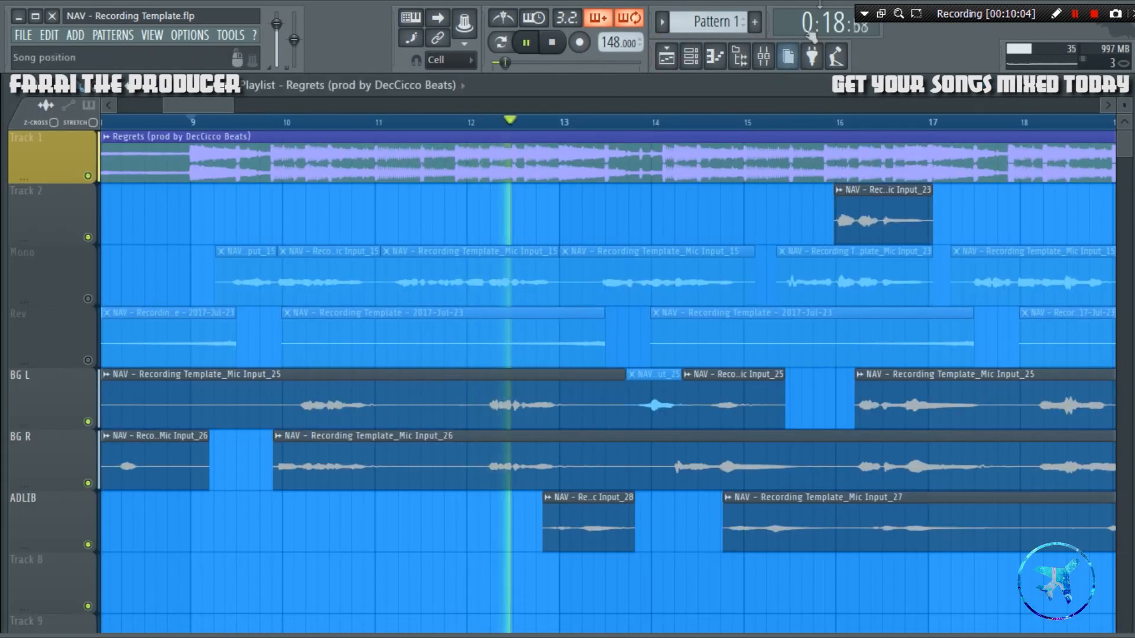
{"action": "key", "text": "F9"}
{"action": "left_click", "coordinate": [476, 248]}
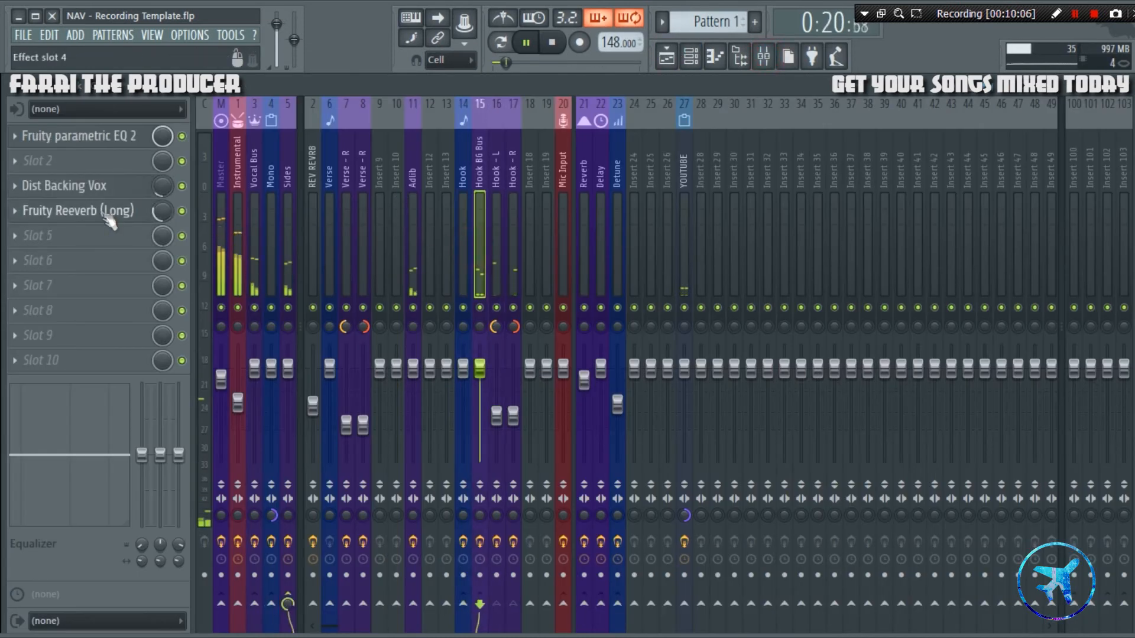
Step: Examine the Fruity parametric EQ 2 curve on the Hook BG Bus, stop playback and close the EQ
{"action": "left_click", "coordinate": [77, 136]}
{"action": "left_click_drag", "start_coordinate": [321, 232], "coordinate": [779, 264]}
{"action": "key", "text": "space"}
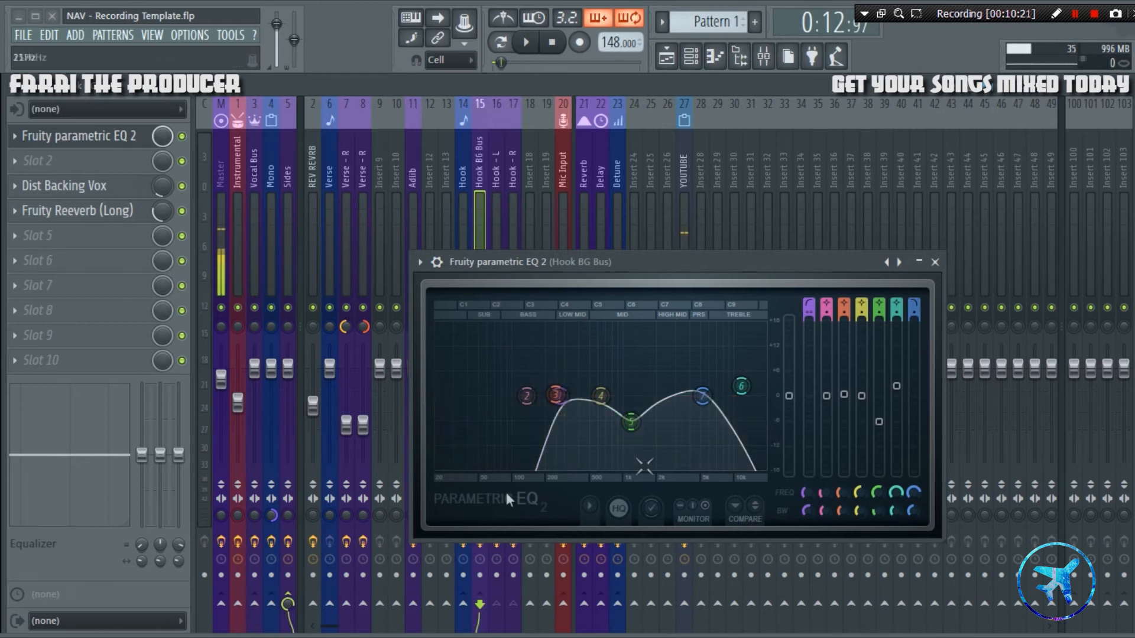
{"action": "left_click", "coordinate": [935, 261]}
Step: Unmute the Mono track in the Playlist and play it with the background vocals from bar 9
{"action": "left_click", "coordinate": [666, 56]}
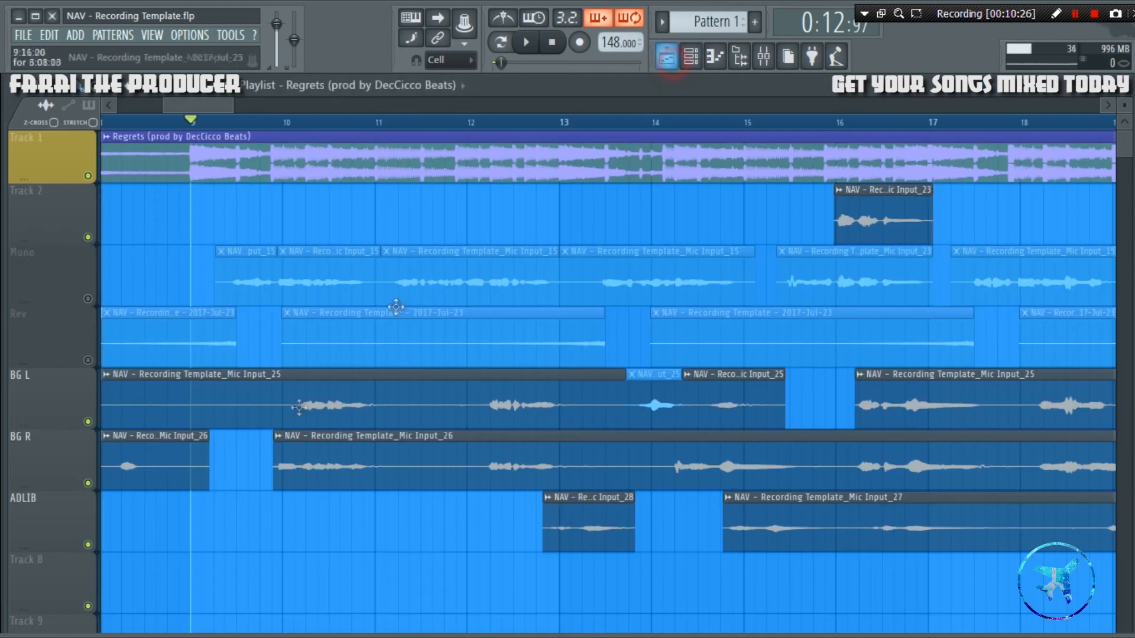
{"action": "left_click", "coordinate": [89, 299]}
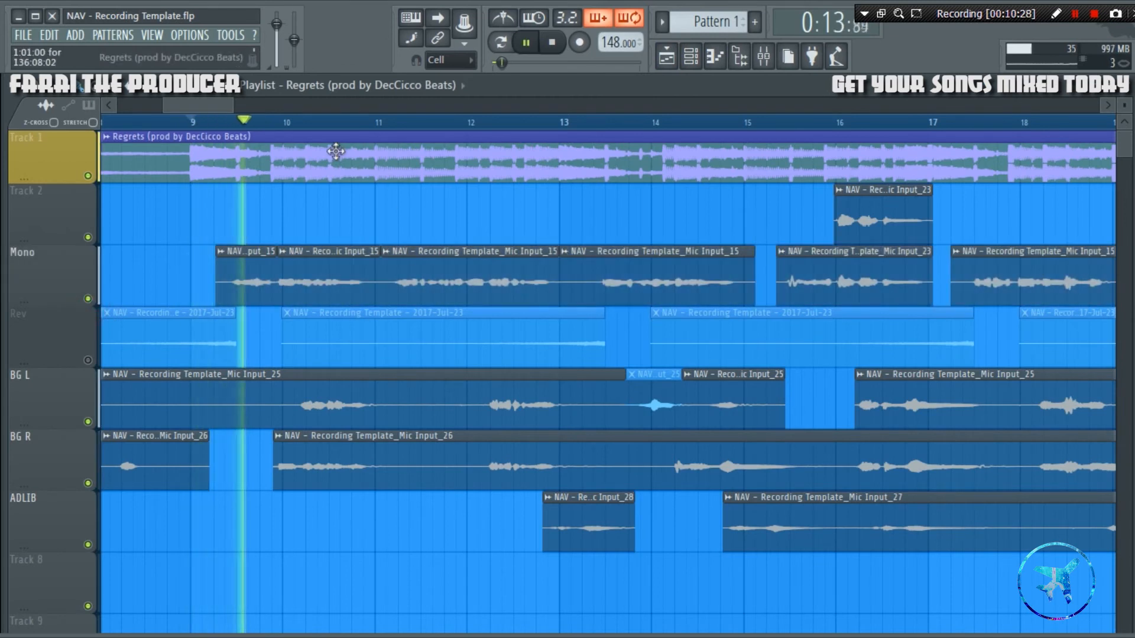
{"action": "scroll", "coordinate": [336, 123], "scroll_direction": "up", "scroll_amount": 2}
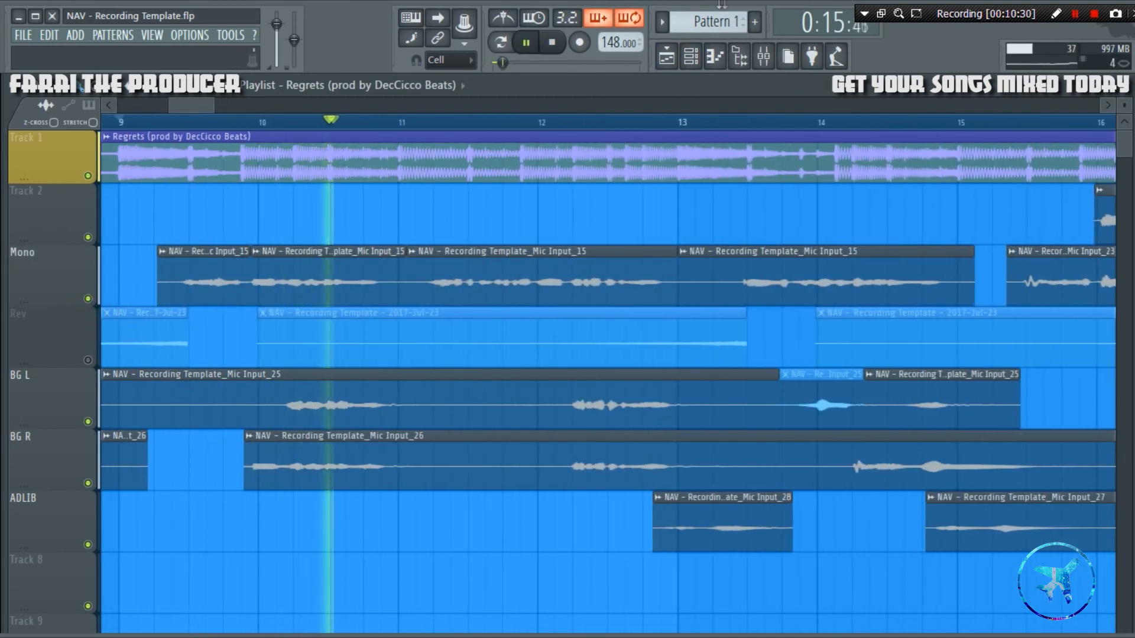
Step: Check the mixer track levels while the song plays, stop playback and return to the Playlist
{"action": "left_click", "coordinate": [763, 57]}
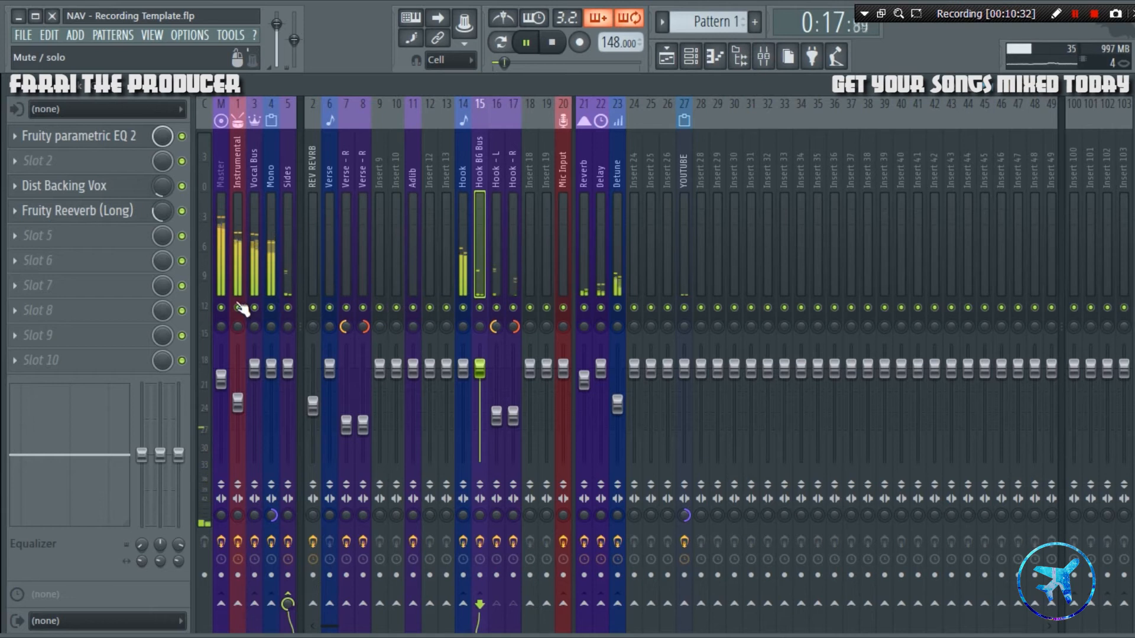
{"action": "left_click", "coordinate": [552, 42]}
{"action": "left_click", "coordinate": [668, 55]}
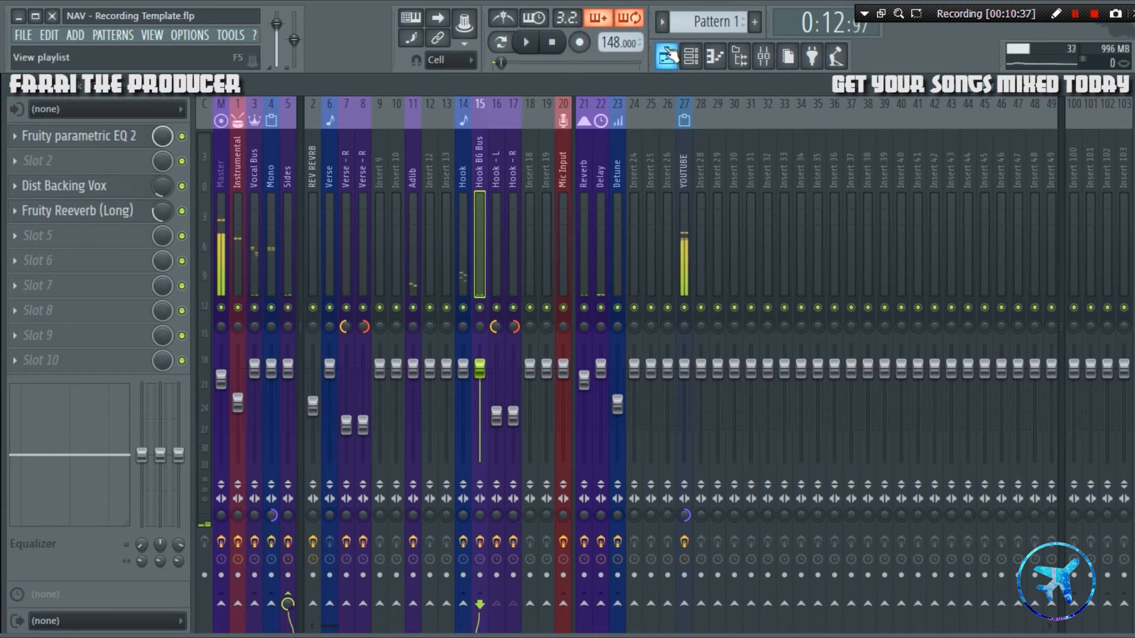
{"action": "left_click", "coordinate": [668, 55]}
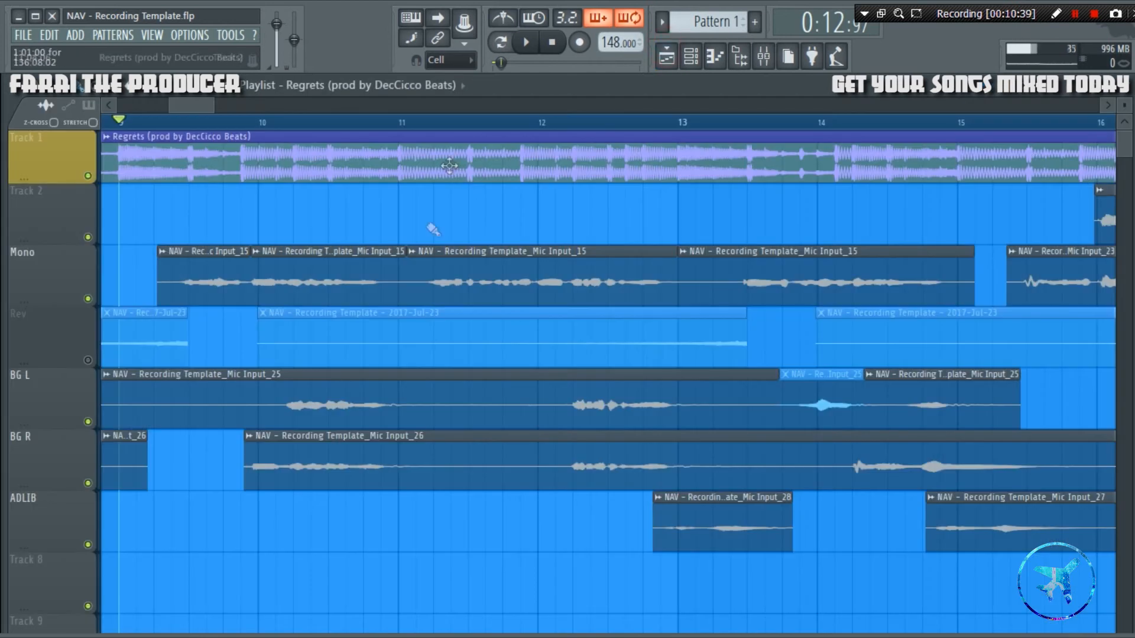
Step: Play the Mono and background vocals from just before bar 10, stop, and move the play position to between bars 12 and 13
{"action": "left_click", "coordinate": [258, 124]}
{"action": "key", "text": "space"}
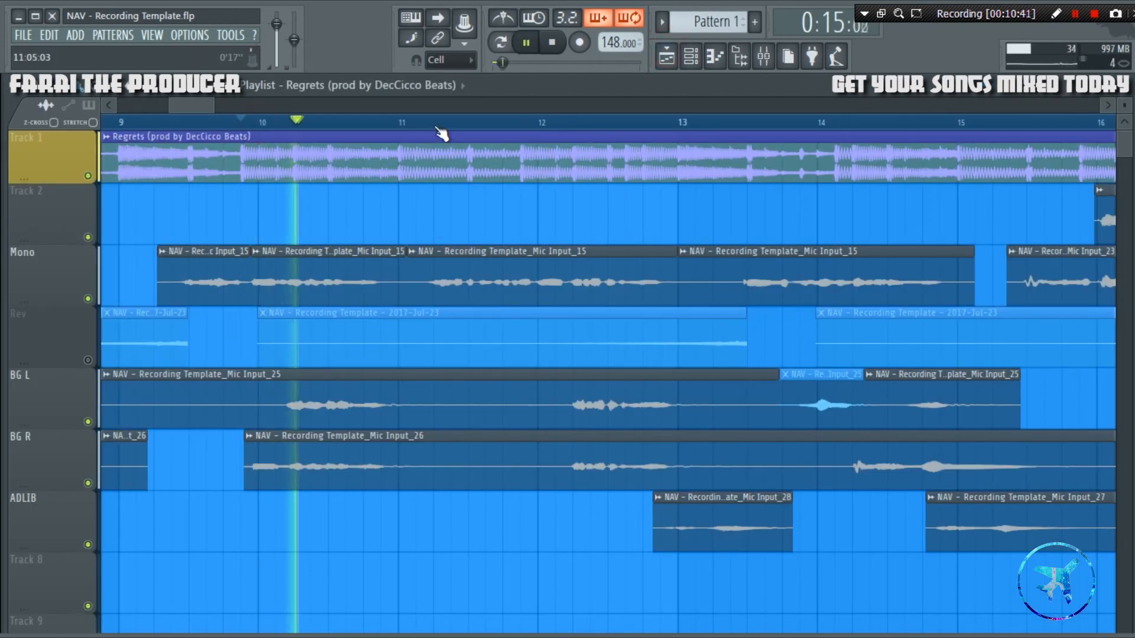
{"action": "key", "text": "space"}
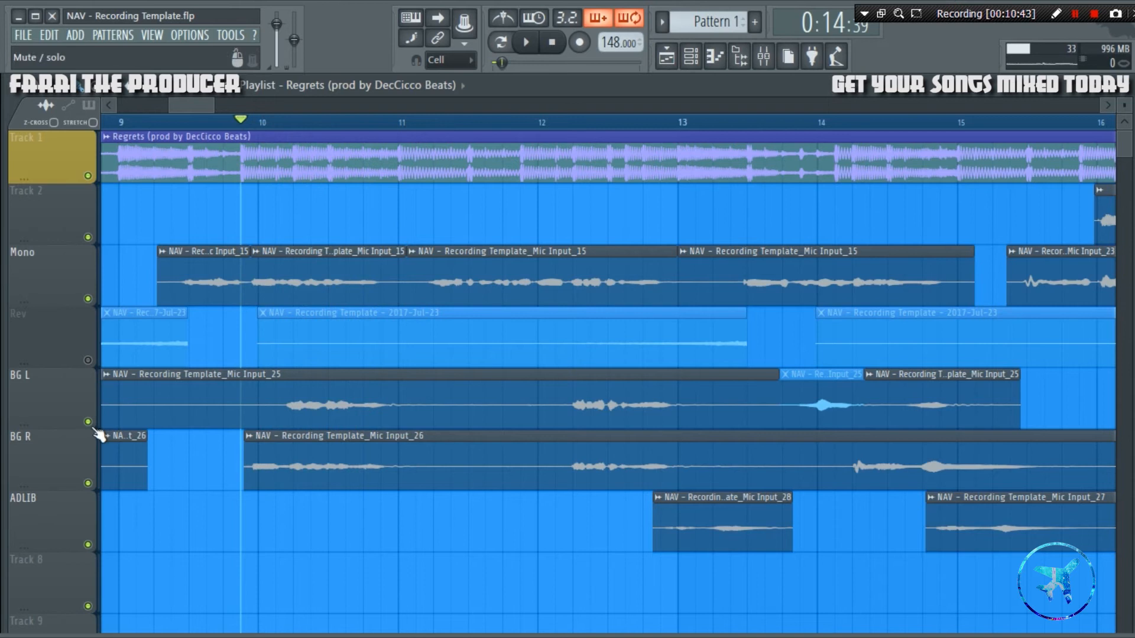
{"action": "scroll", "coordinate": [347, 347], "scroll_direction": "down", "scroll_amount": 3}
{"action": "scroll", "coordinate": [372, 323], "scroll_direction": "up", "scroll_amount": 3}
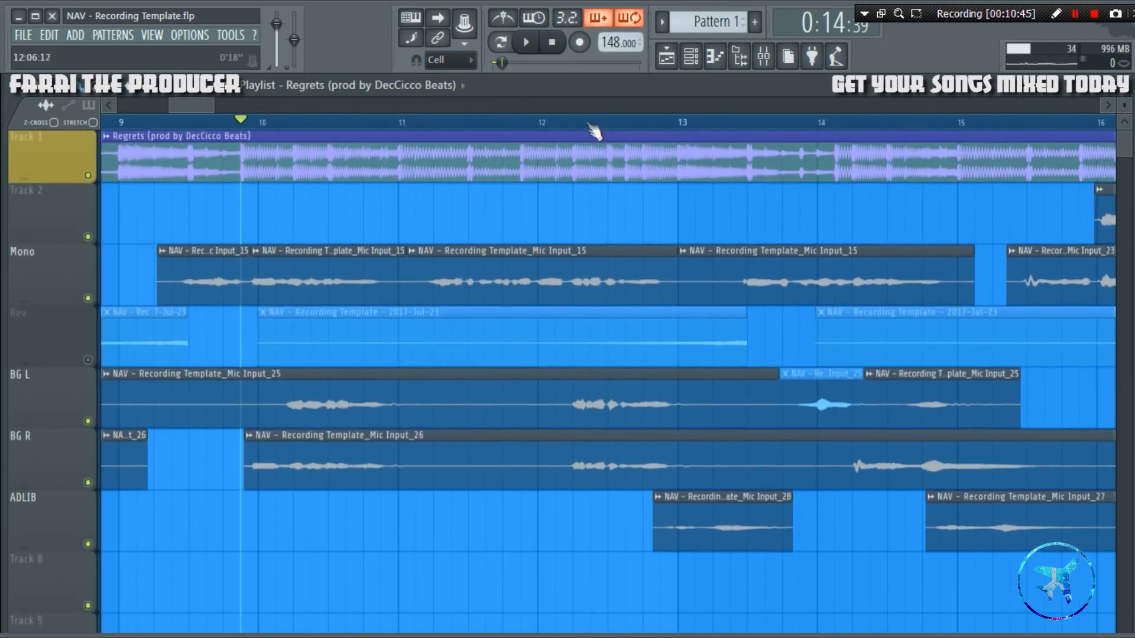
{"action": "scroll", "coordinate": [576, 195], "scroll_direction": "down", "scroll_amount": 3}
{"action": "left_click", "coordinate": [603, 122]}
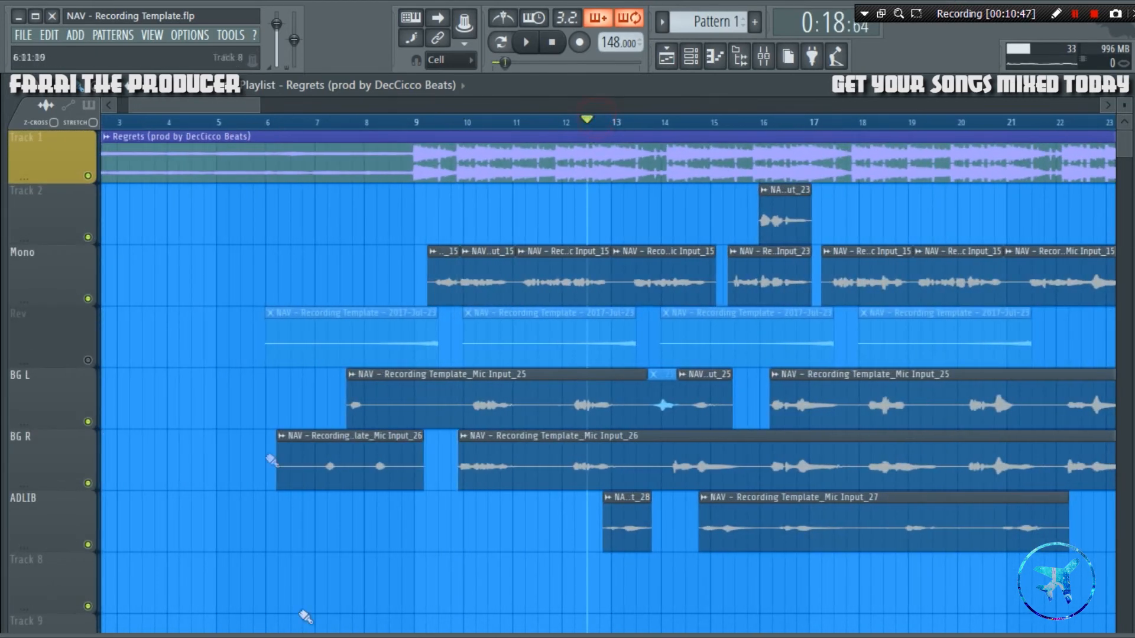
Step: Examine the Fruity Flangus and Fruity parametric EQ 2 settings on the Adlib mixer track, and close both plugins
{"action": "left_click", "coordinate": [785, 56]}
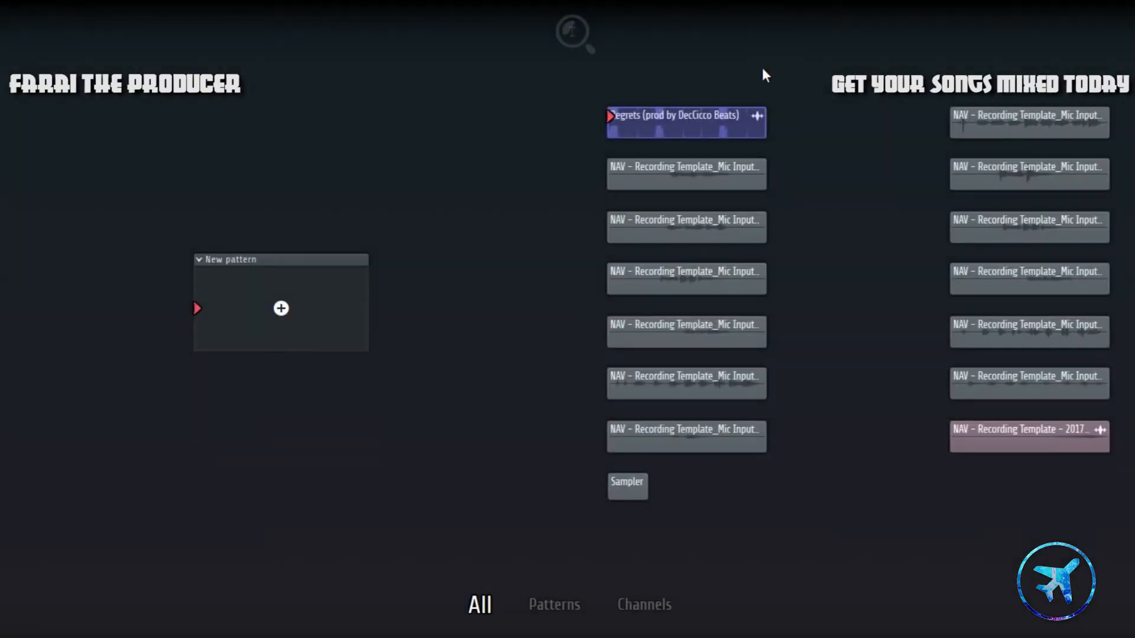
{"action": "left_click", "coordinate": [763, 68]}
{"action": "left_click", "coordinate": [765, 66]}
{"action": "left_click", "coordinate": [410, 217]}
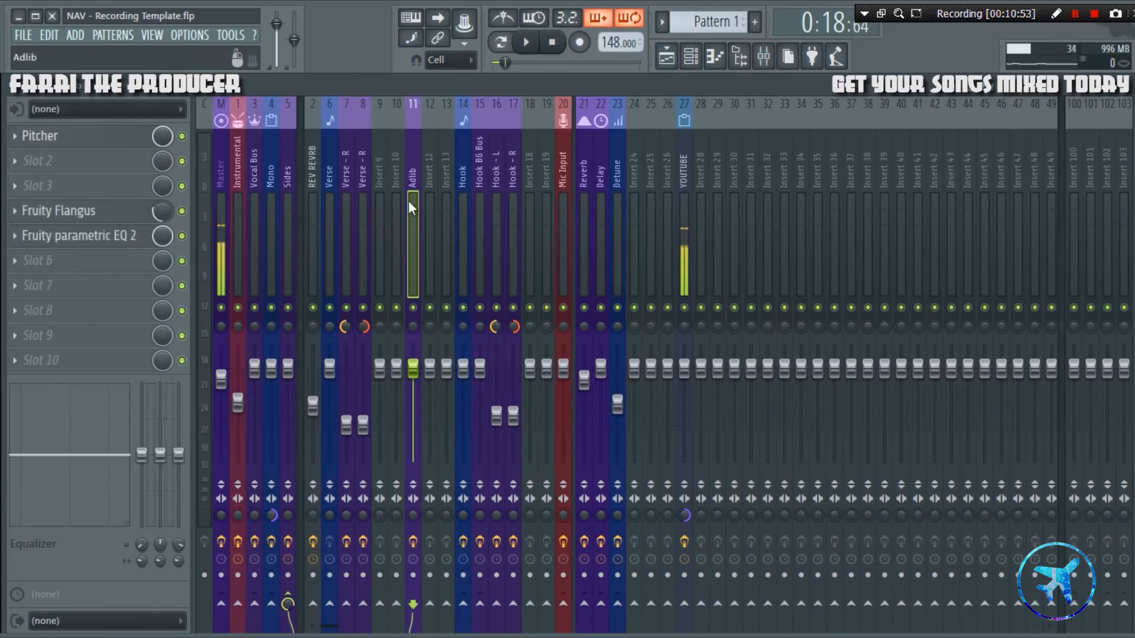
{"action": "left_click", "coordinate": [71, 214]}
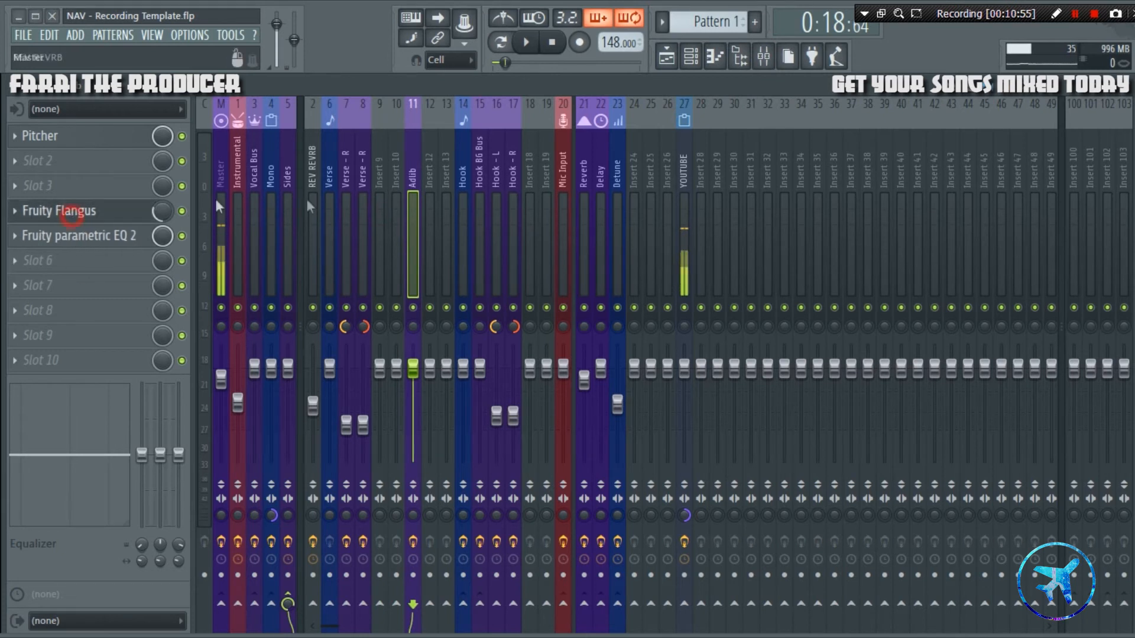
{"action": "left_click", "coordinate": [71, 236]}
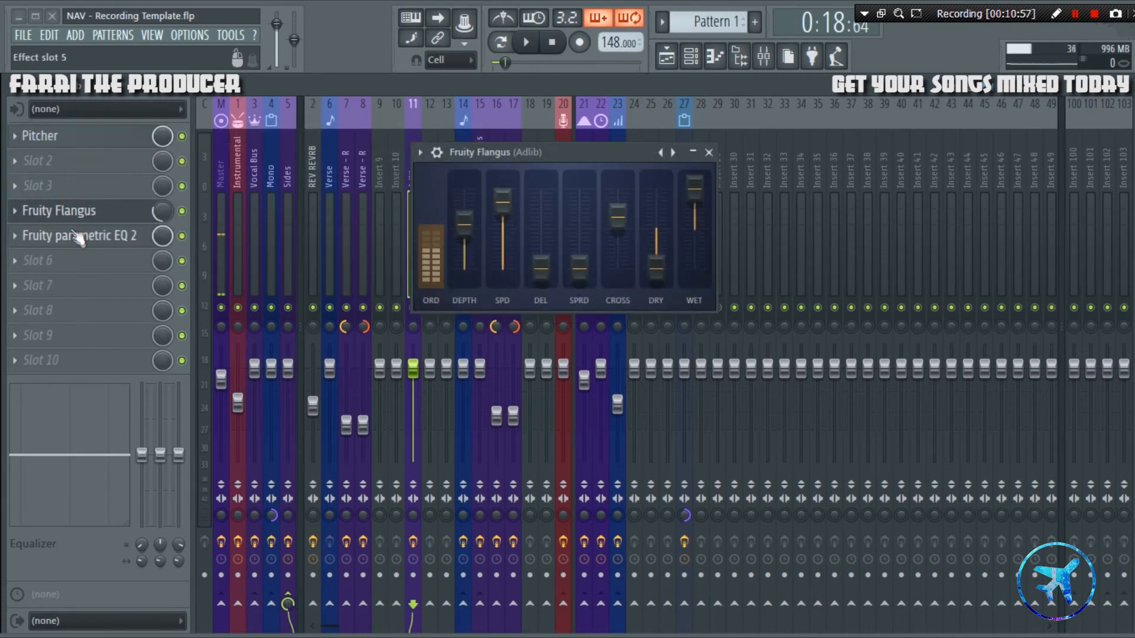
{"action": "left_click_drag", "start_coordinate": [655, 173], "coordinate": [515, 300]}
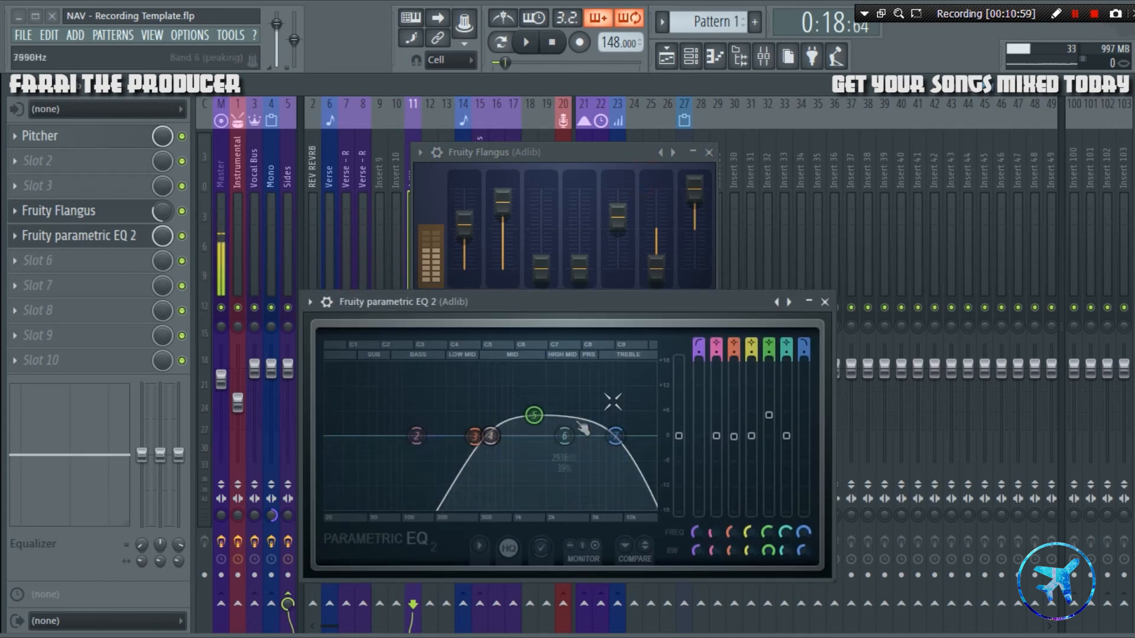
{"action": "left_click", "coordinate": [825, 302]}
{"action": "left_click", "coordinate": [708, 152]}
Step: Mute the Mono, BG L and BG R tracks in the Playlist, play the ad-libs over the beat and stop playback
{"action": "left_click", "coordinate": [666, 56]}
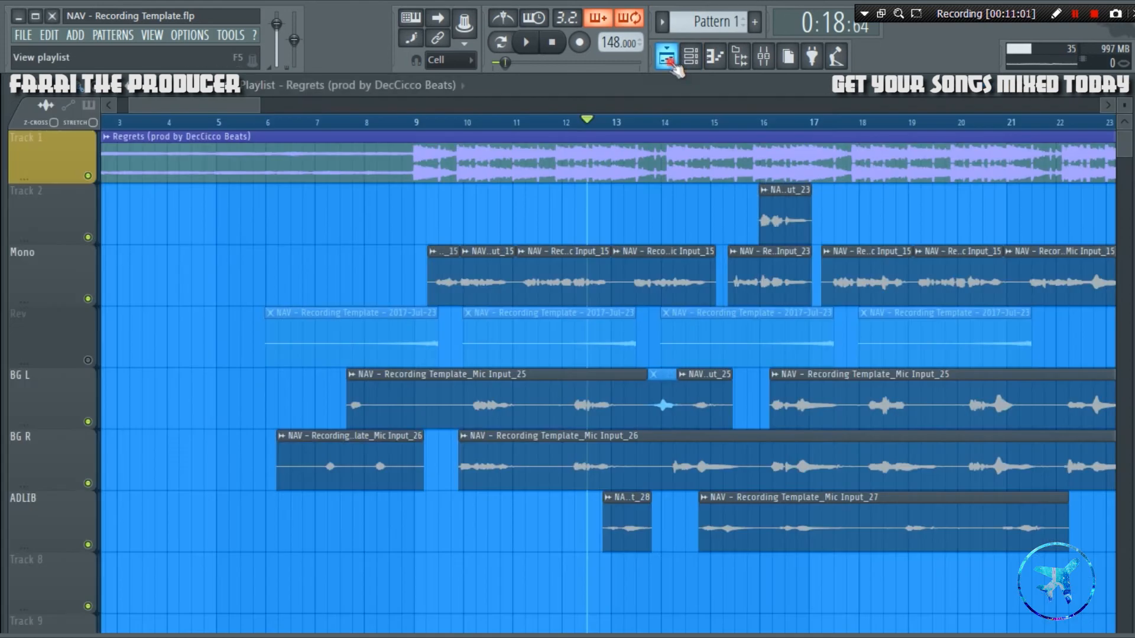
{"action": "left_click", "coordinate": [88, 298]}
{"action": "left_click", "coordinate": [88, 422]}
{"action": "key", "text": "space"}
{"action": "left_click", "coordinate": [88, 483]}
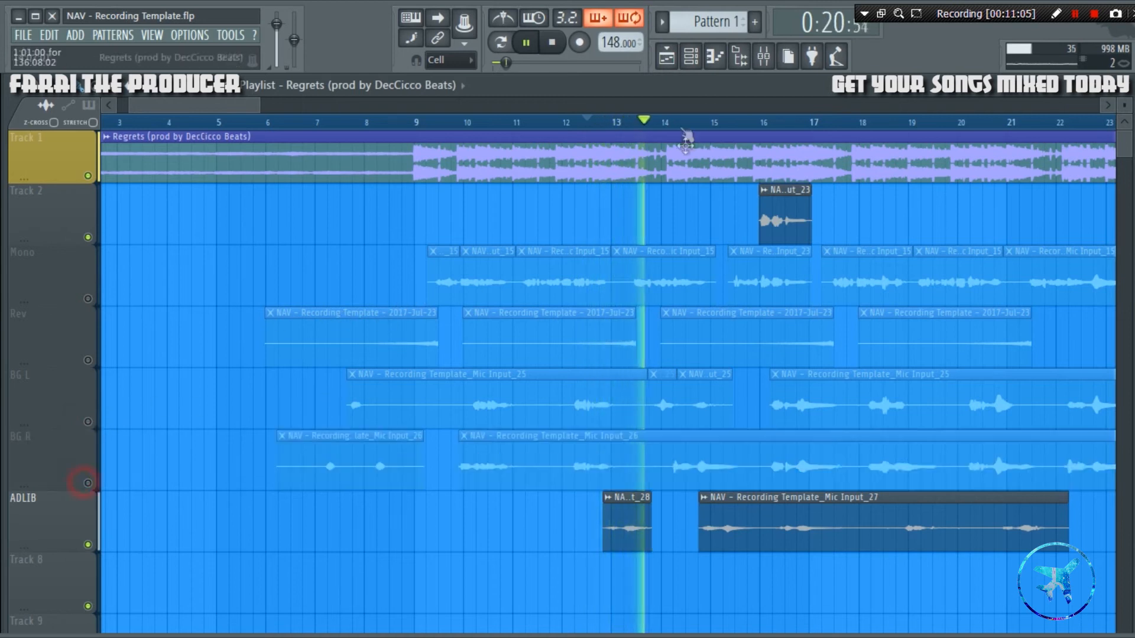
{"action": "left_click_drag", "start_coordinate": [243, 106], "coordinate": [269, 111]}
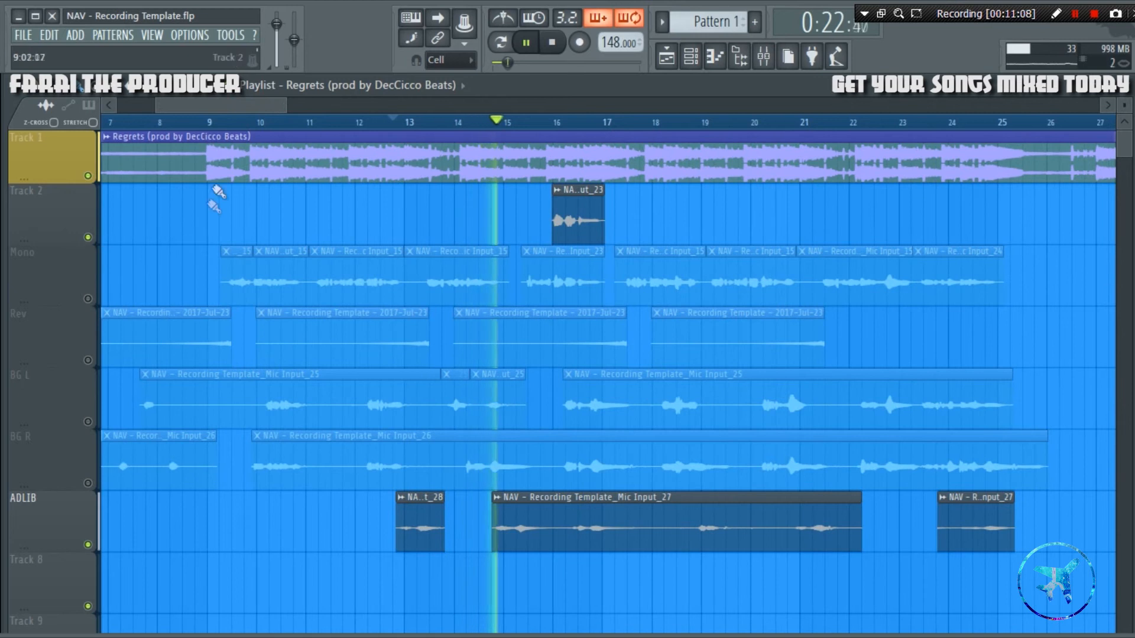
{"action": "key", "text": "space"}
Step: Examine the time-stretching pitch setting of the Mic Input_23 clip on Track 2 and close its channel settings
{"action": "left_click", "coordinate": [571, 221]}
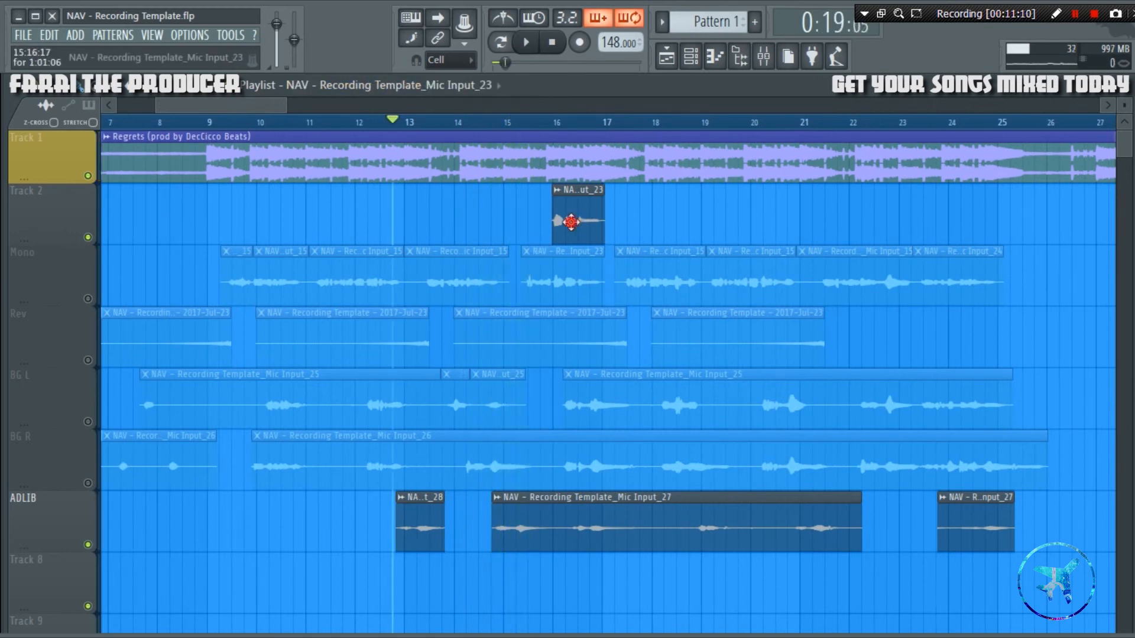
{"action": "double_click", "coordinate": [581, 234]}
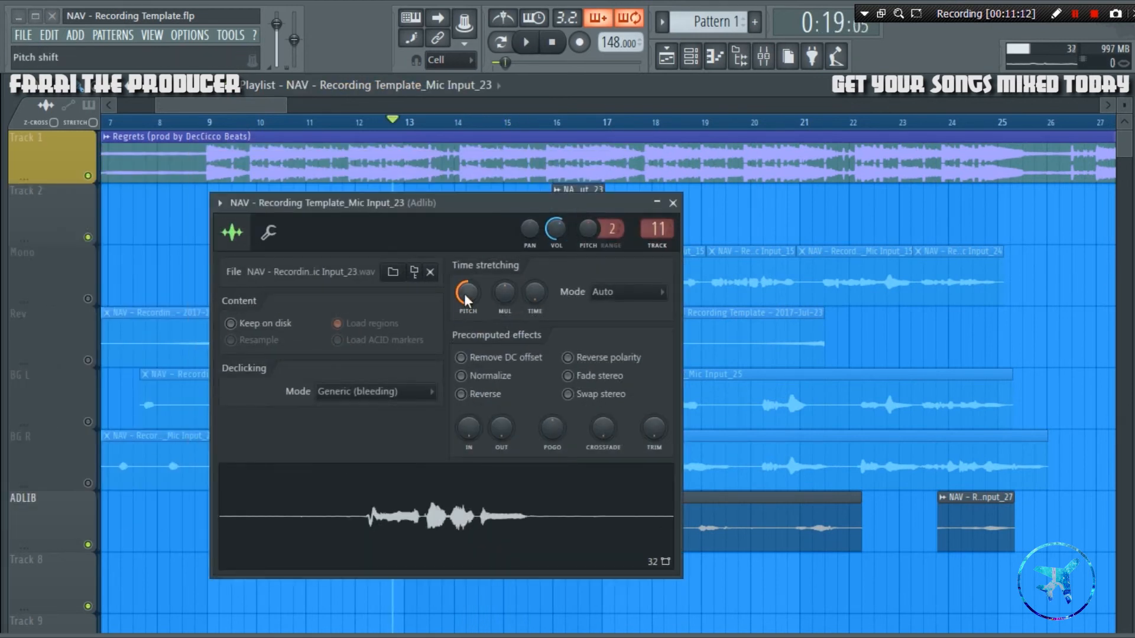
{"action": "left_click", "coordinate": [673, 204]}
Step: Mute the ADLIB track and play the Track 2 clip from just before bar 16, first without and then with the Mono track
{"action": "left_click", "coordinate": [540, 122]}
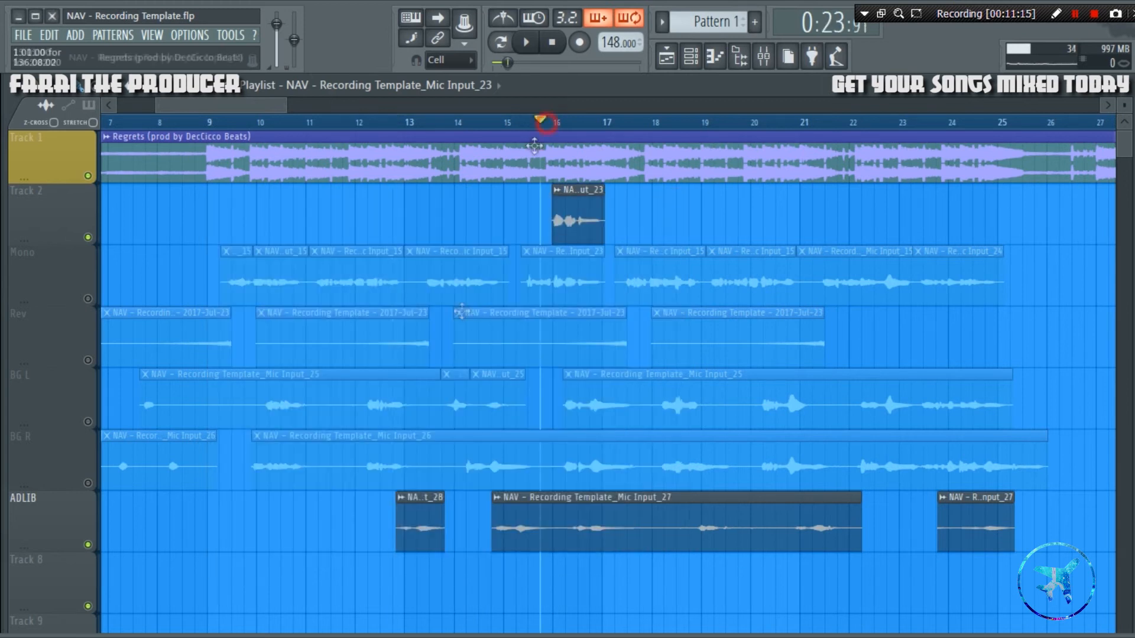
{"action": "left_click", "coordinate": [88, 545]}
{"action": "key", "text": "space"}
{"action": "key", "text": "space"}
{"action": "left_click", "coordinate": [88, 299]}
{"action": "key", "text": "space"}
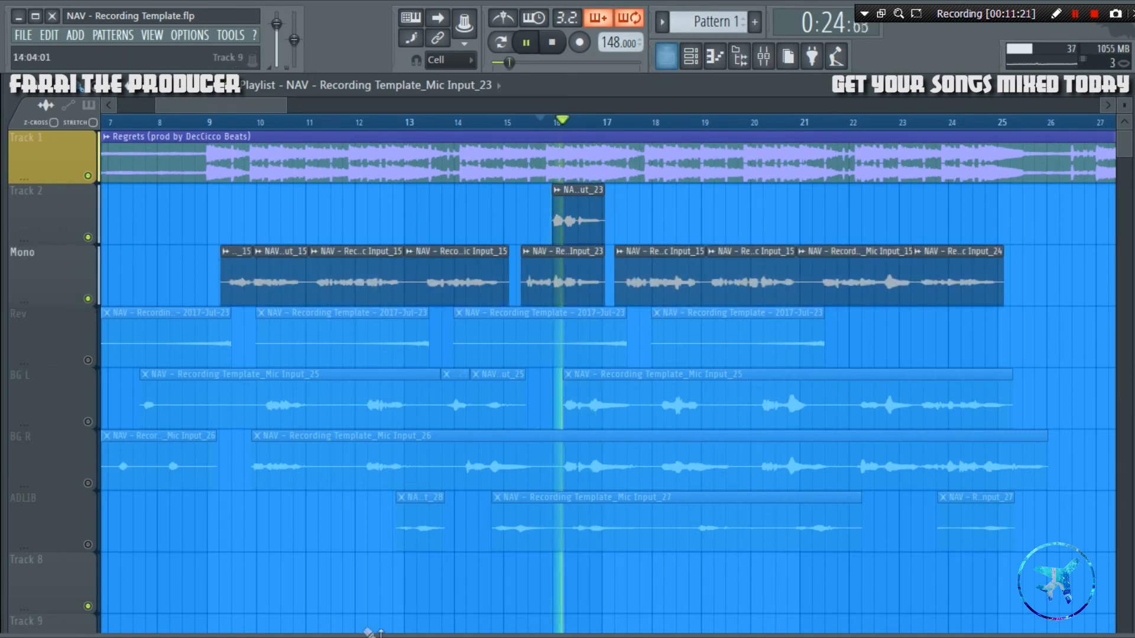
{"action": "key", "text": "space"}
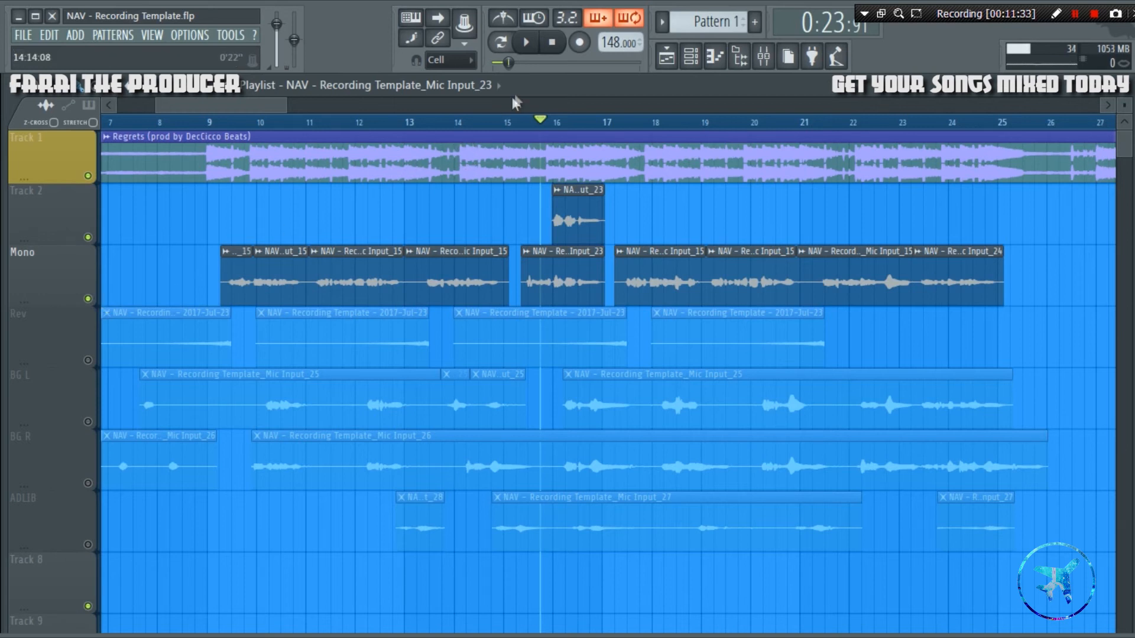
Step: Unmute the ADLIB track, mute Mono and Track 2, and play the ad-libs from between bars 14 and 15
{"action": "left_click", "coordinate": [507, 124]}
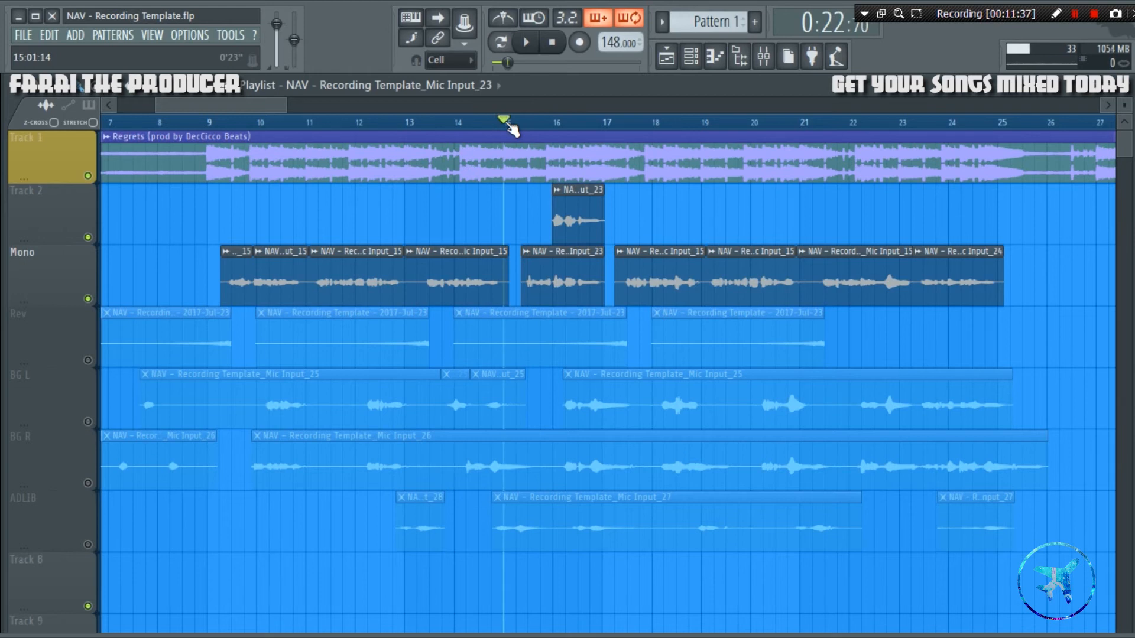
{"action": "left_click", "coordinate": [88, 545]}
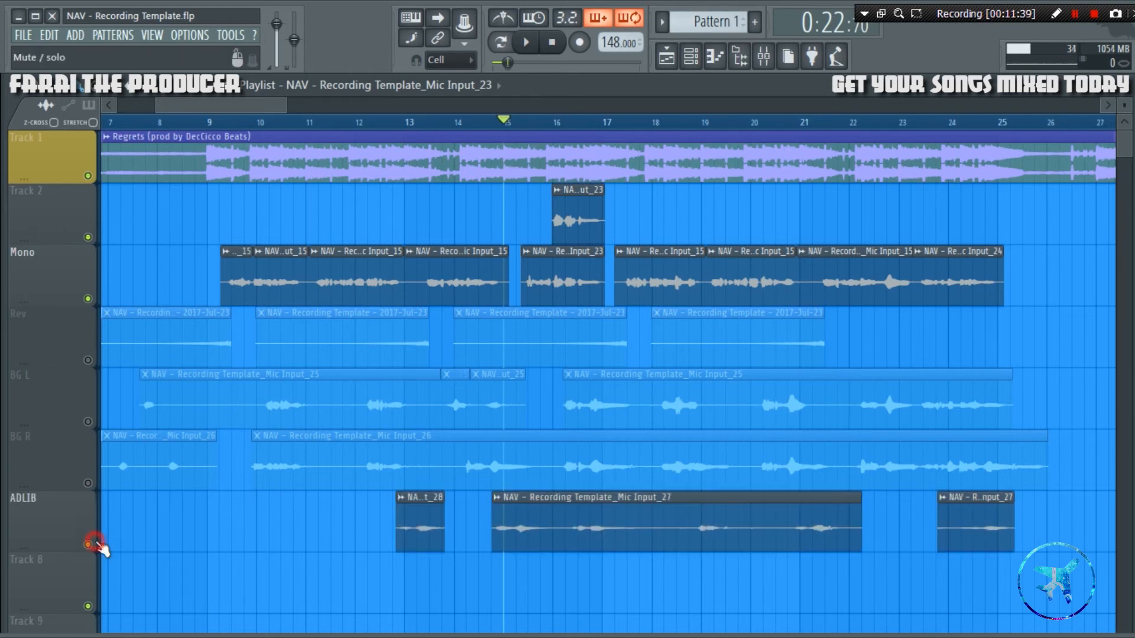
{"action": "left_click", "coordinate": [88, 298]}
{"action": "left_click", "coordinate": [88, 237]}
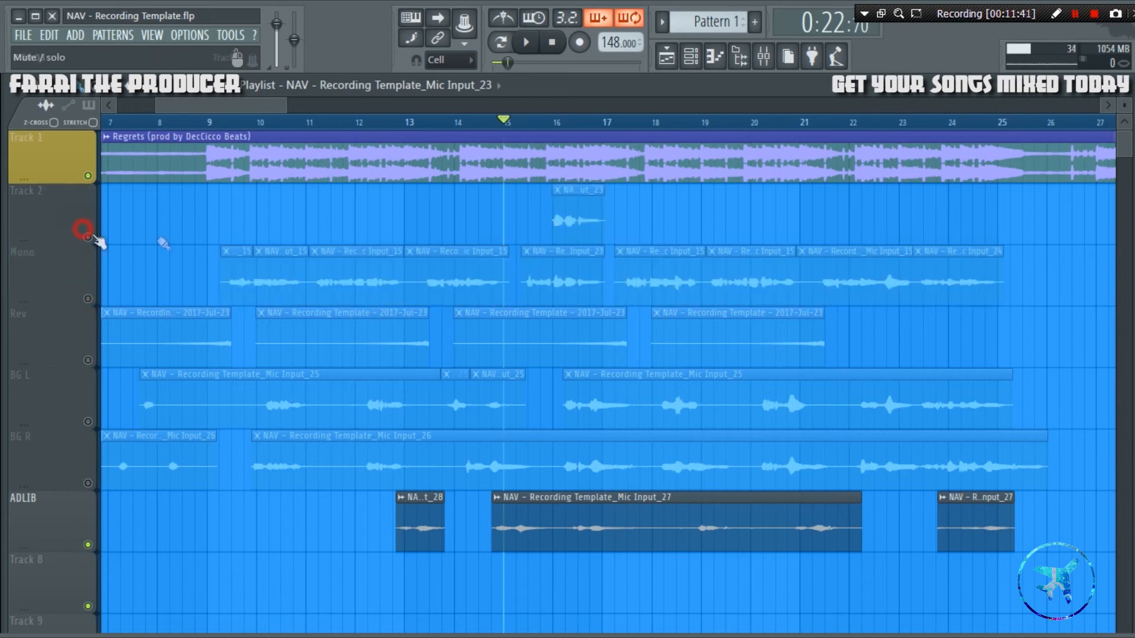
{"action": "left_click", "coordinate": [479, 121]}
{"action": "key", "text": "space"}
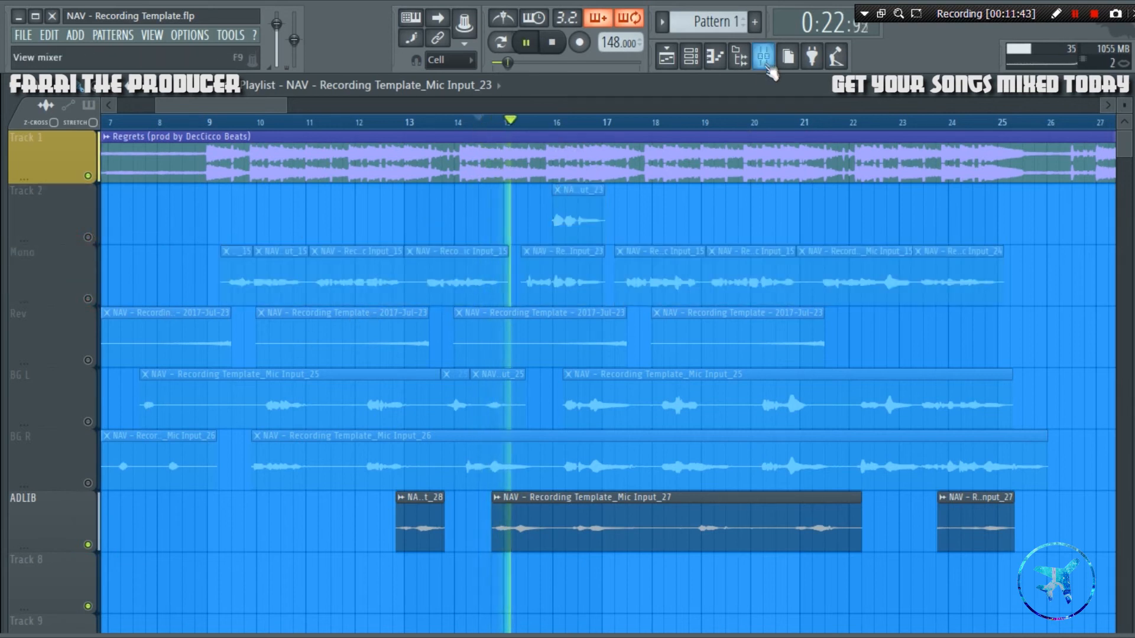
Step: Examine the Fruity Flangus on the Adlib mixer track during playback, close it, return to the Playlist and stop
{"action": "key", "text": "F9"}
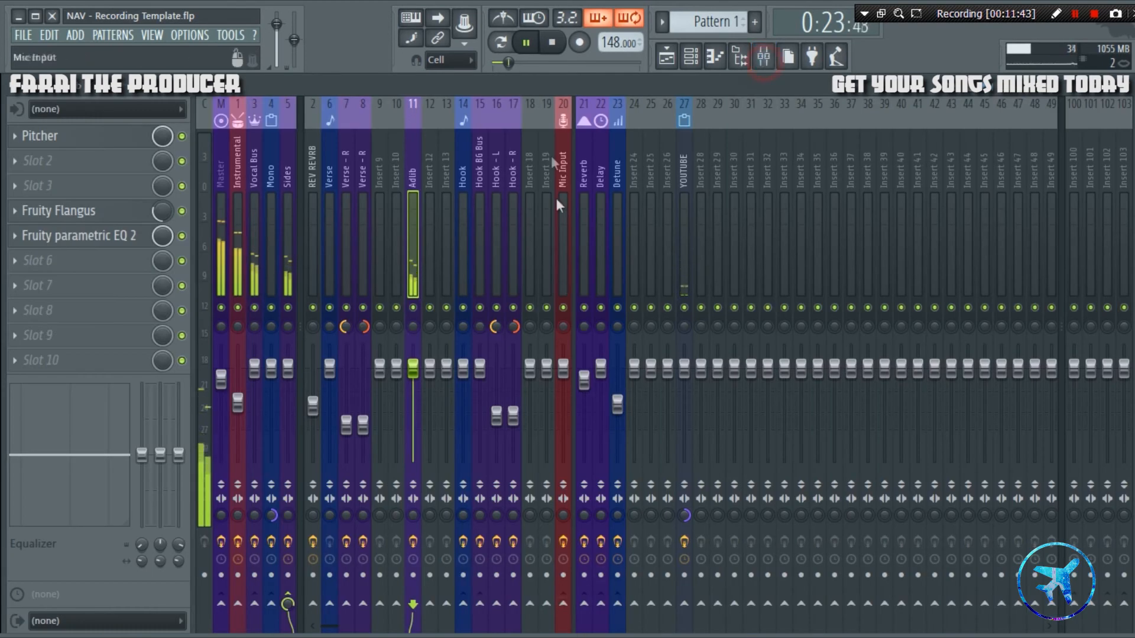
{"action": "left_click", "coordinate": [105, 211]}
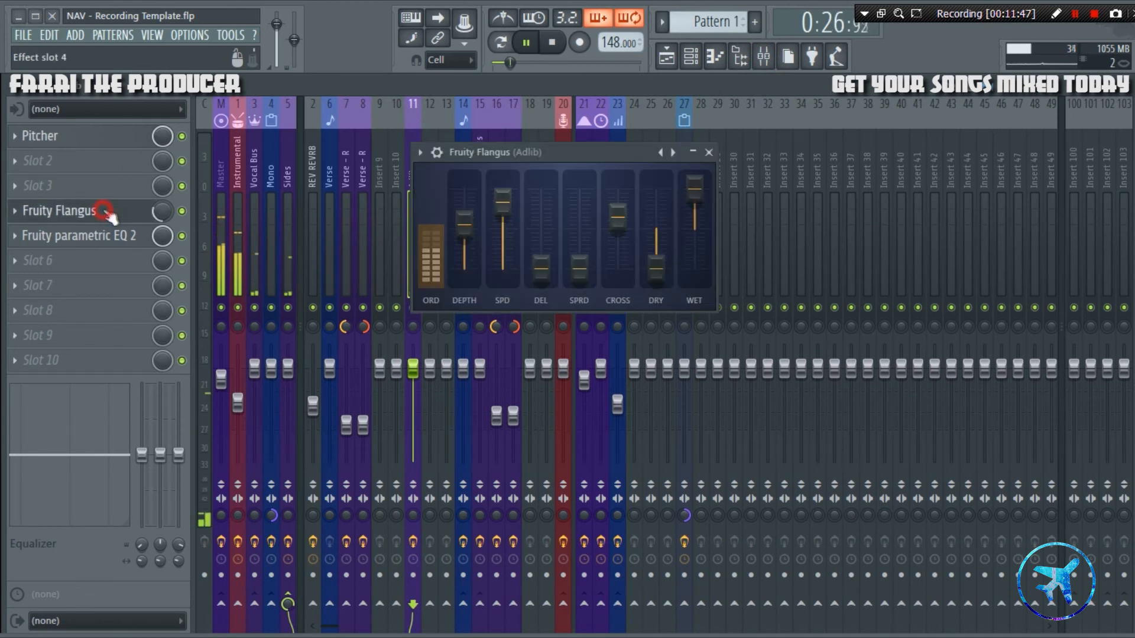
{"action": "left_click_drag", "start_coordinate": [449, 152], "coordinate": [598, 182]}
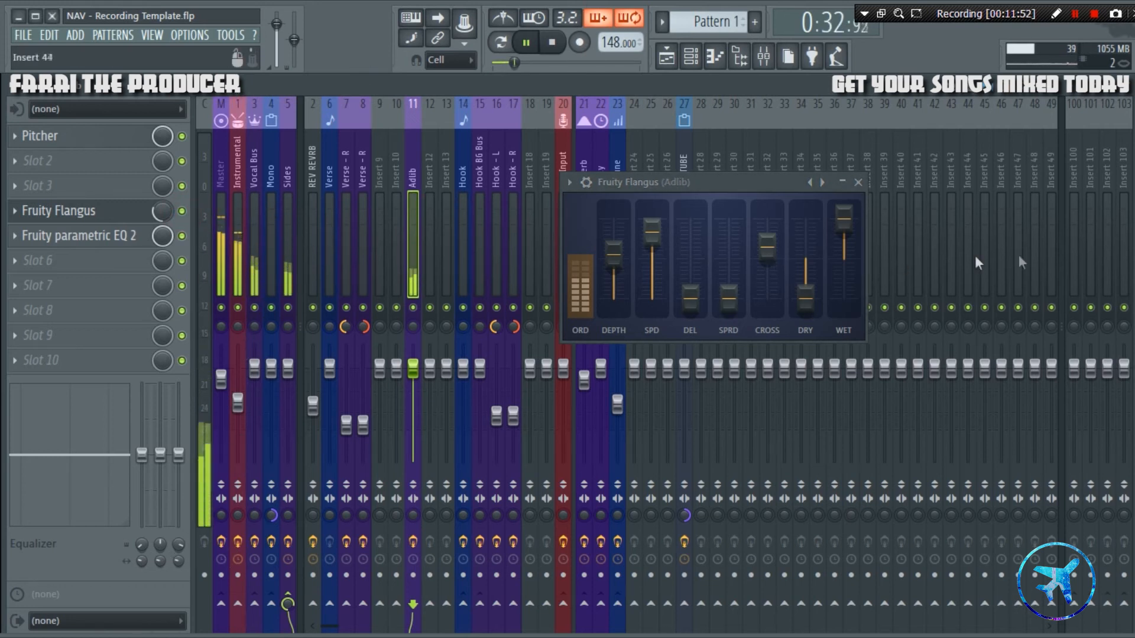
{"action": "left_click", "coordinate": [858, 182]}
{"action": "left_click", "coordinate": [666, 56]}
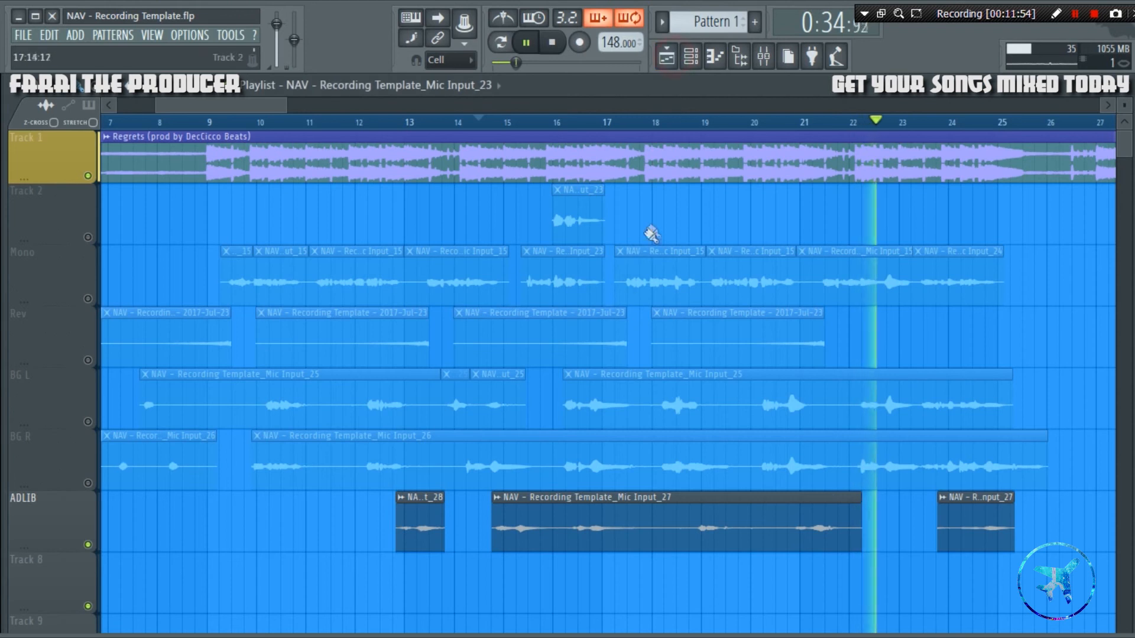
{"action": "key", "text": "space"}
Step: Unmute all the vocal tracks in the Playlist and play the full arrangement from bar 9
{"action": "right_click", "coordinate": [89, 545]}
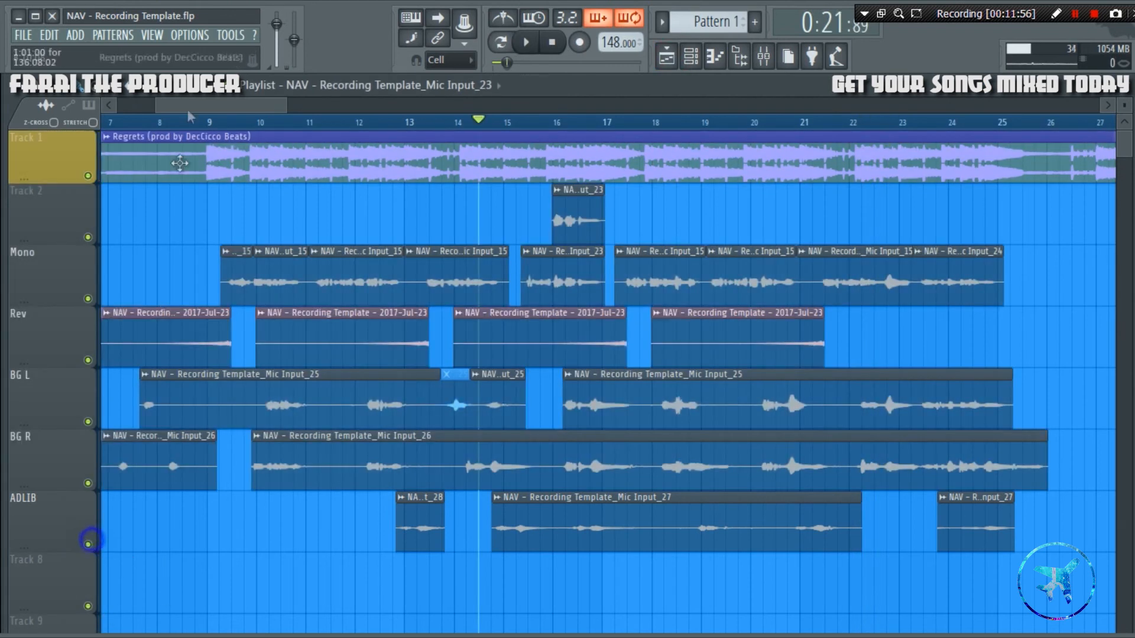
{"action": "left_click", "coordinate": [208, 125]}
{"action": "key", "text": "space"}
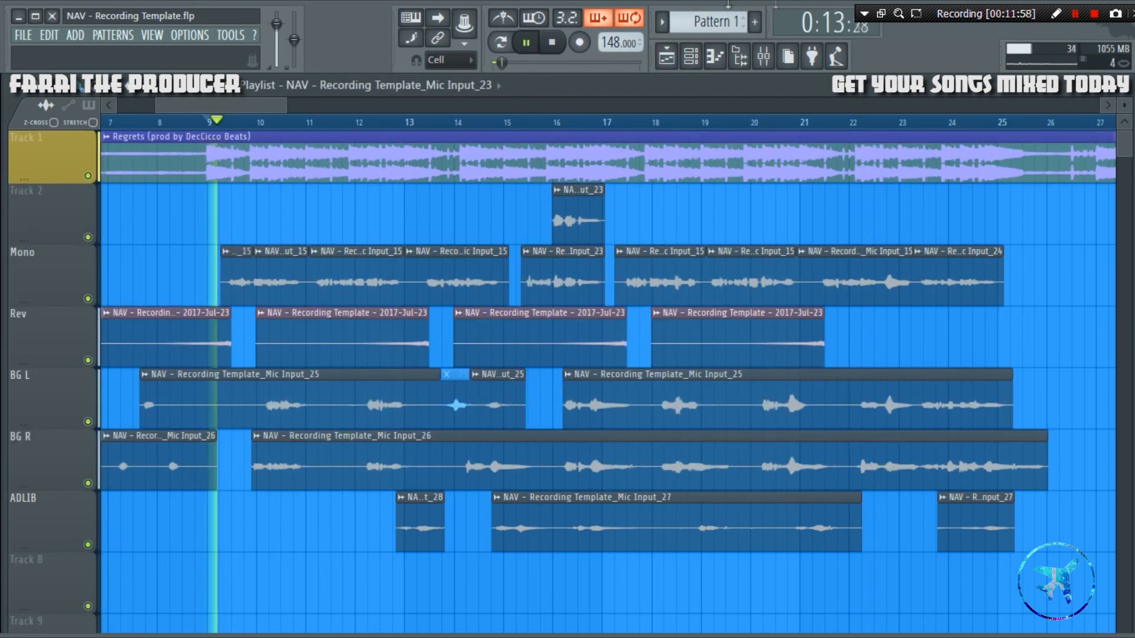
Step: Inspect the Vocal Bus mixer track during playback, toggle its effect slots to compare by ear, and stop the song
{"action": "left_click", "coordinate": [763, 56]}
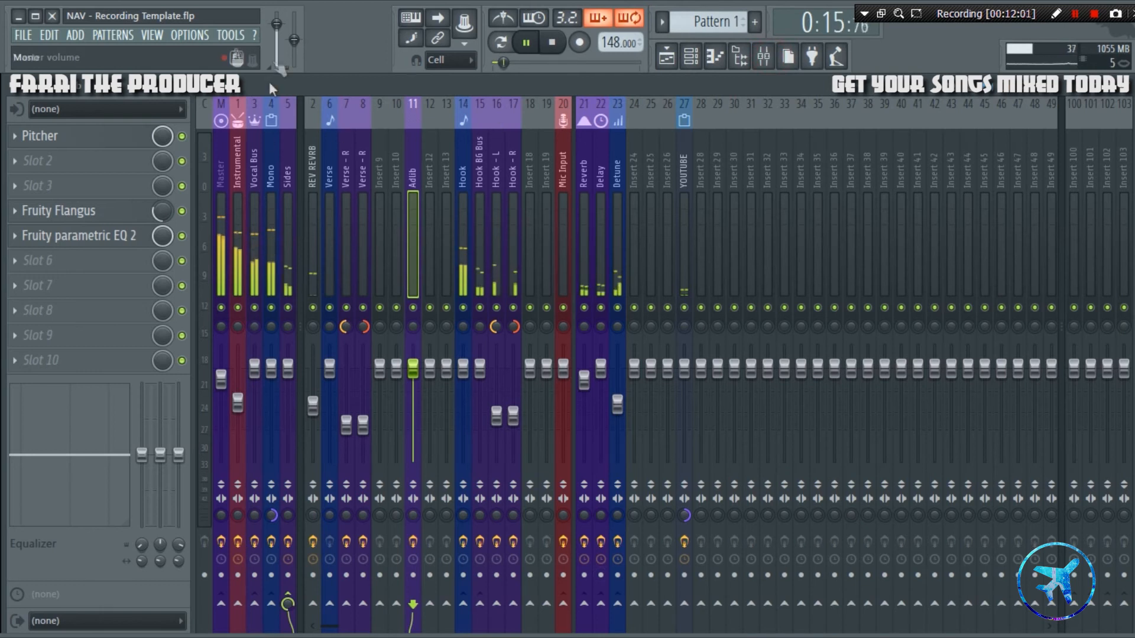
{"action": "left_click", "coordinate": [254, 169]}
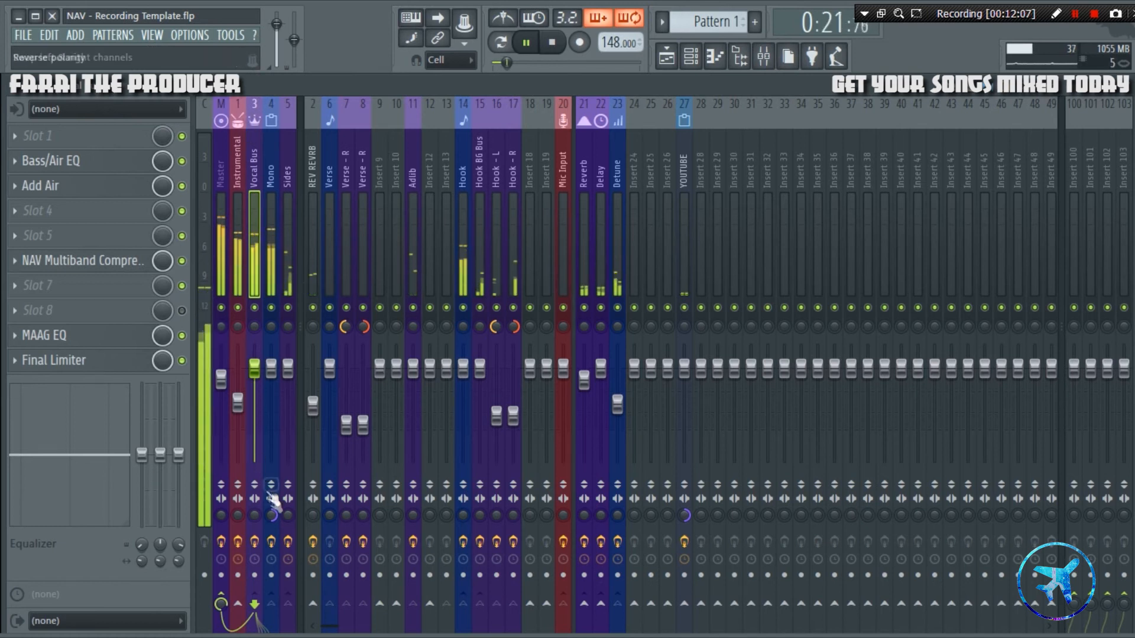
{"action": "left_click", "coordinate": [258, 539]}
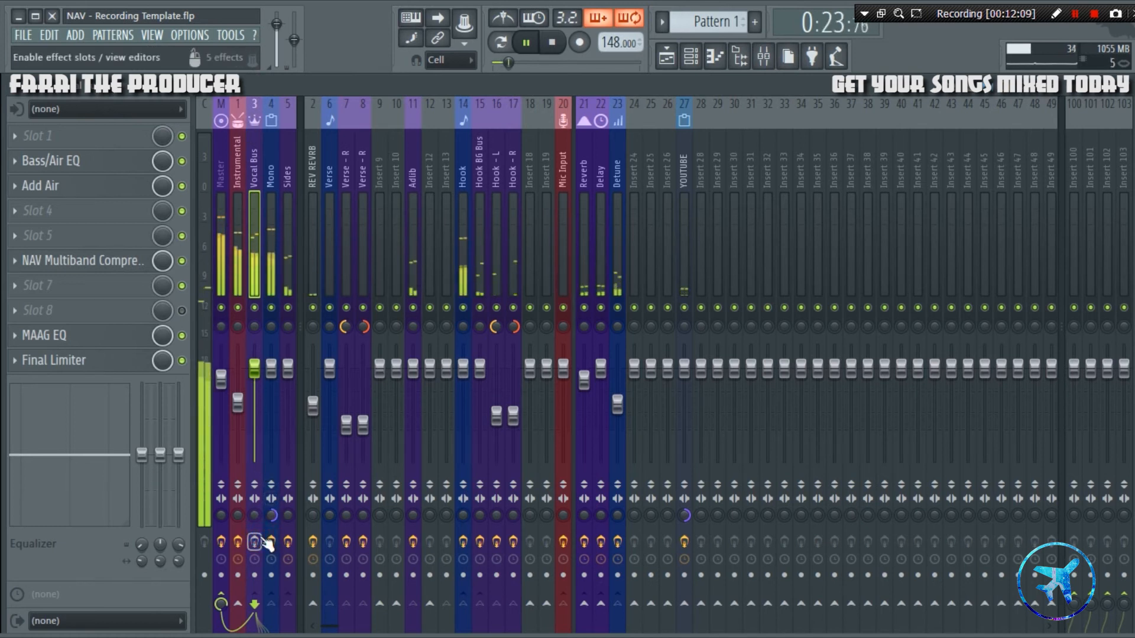
{"action": "left_click", "coordinate": [251, 232]}
{"action": "key", "text": "space"}
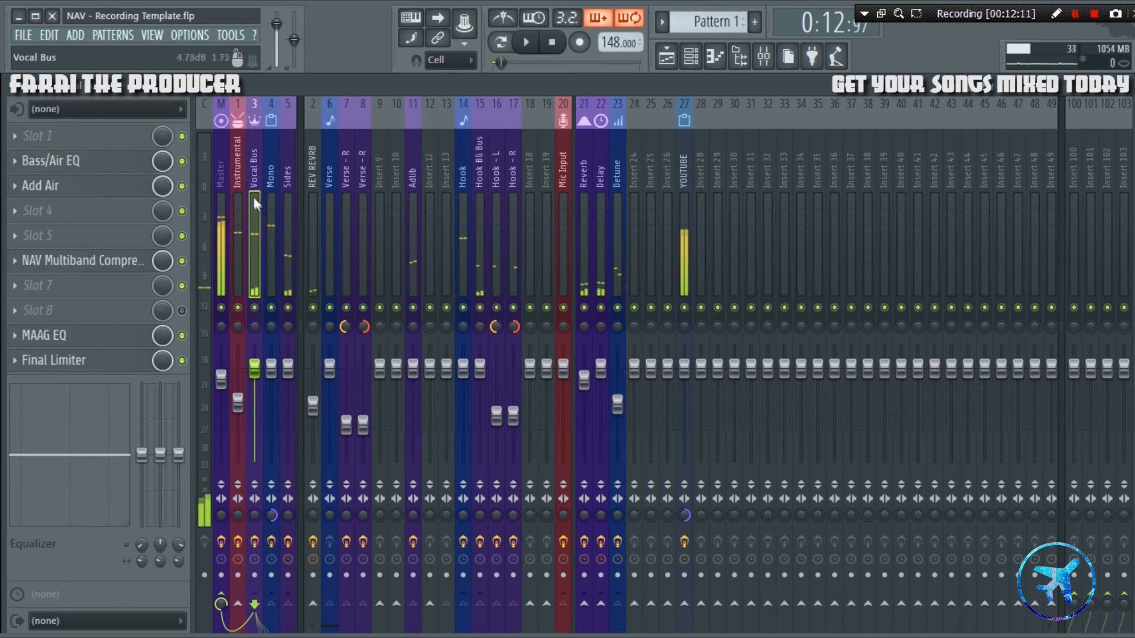
Step: Check the Mono and Vocal Bus mixer tracks, examine the Bass/Air EQ on the Vocal Bus, and close it
{"action": "left_click", "coordinate": [286, 209]}
{"action": "left_click", "coordinate": [272, 181]}
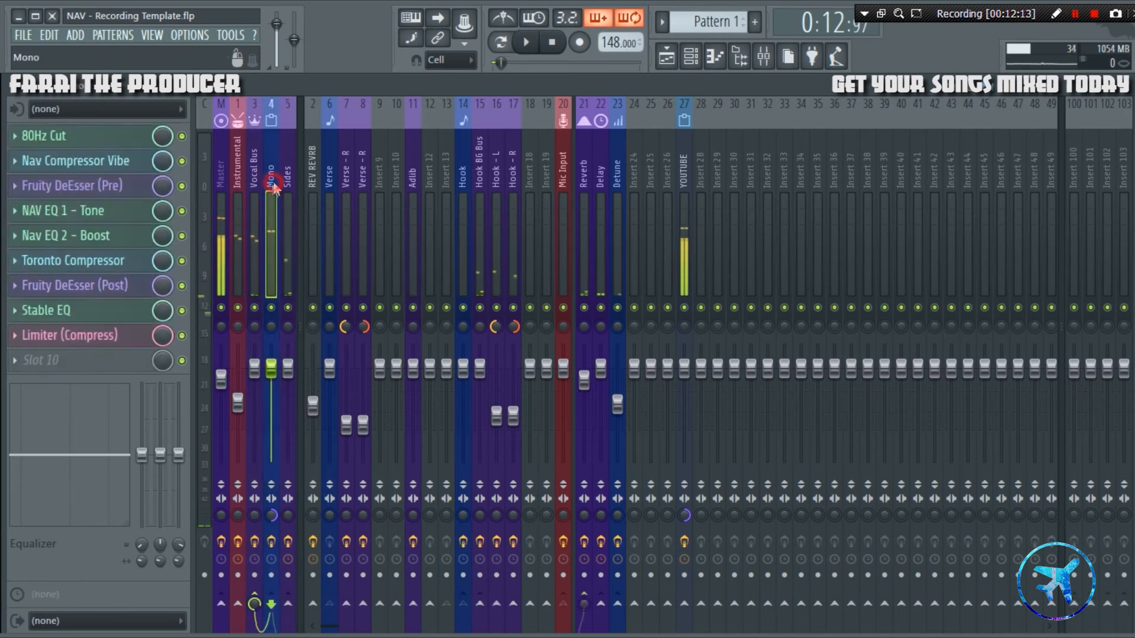
{"action": "left_click", "coordinate": [254, 186]}
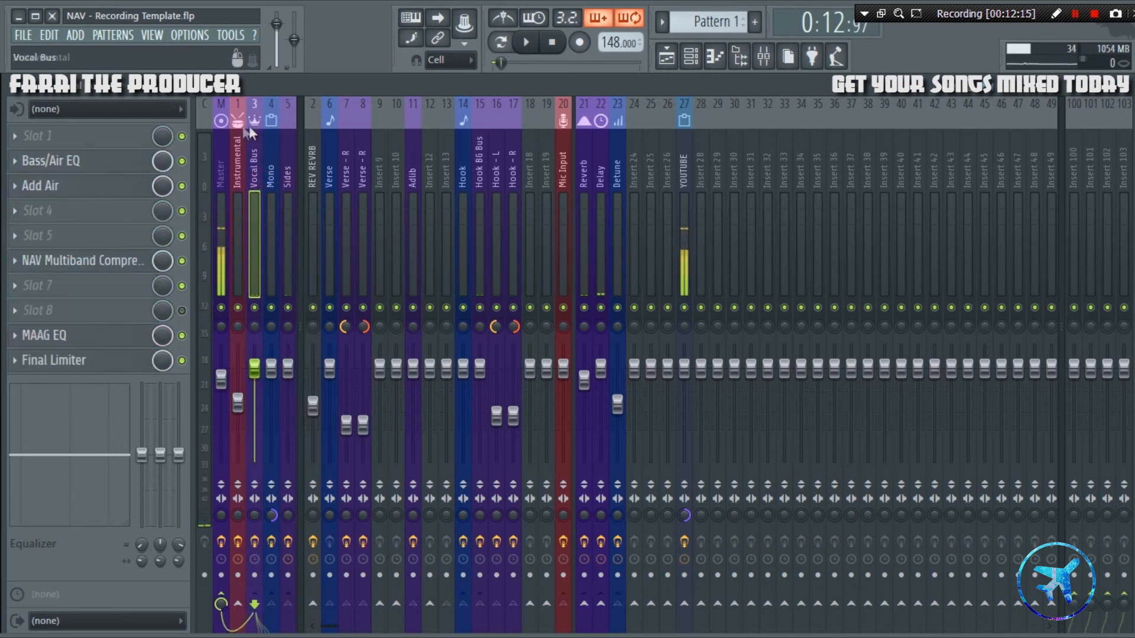
{"action": "left_click", "coordinate": [107, 168]}
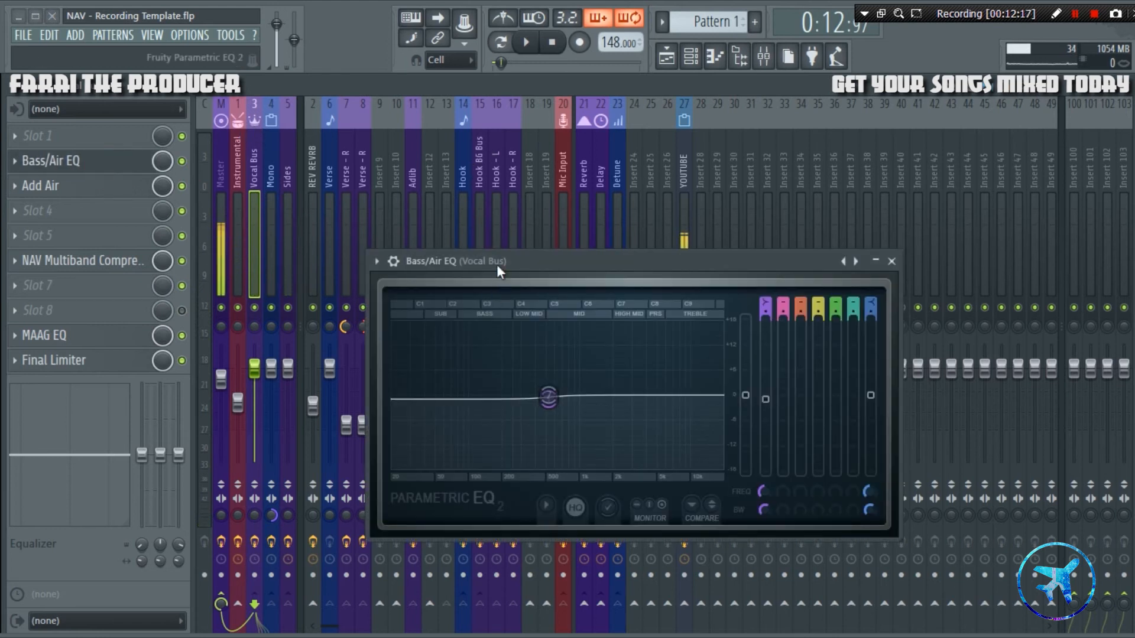
{"action": "left_click_drag", "start_coordinate": [498, 271], "coordinate": [557, 201]}
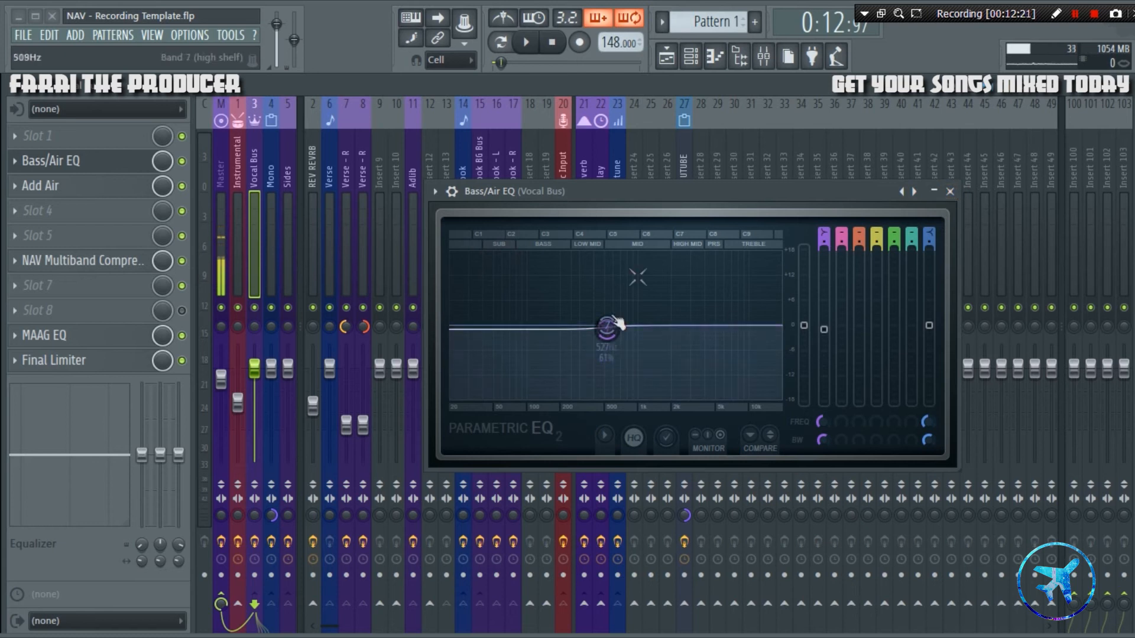
{"action": "left_click", "coordinate": [948, 191]}
Step: Examine the Add Air EQ on the Vocal Bus during playback, close it, and stop the song
{"action": "left_click", "coordinate": [96, 189]}
{"action": "left_click_drag", "start_coordinate": [575, 268], "coordinate": [644, 264]}
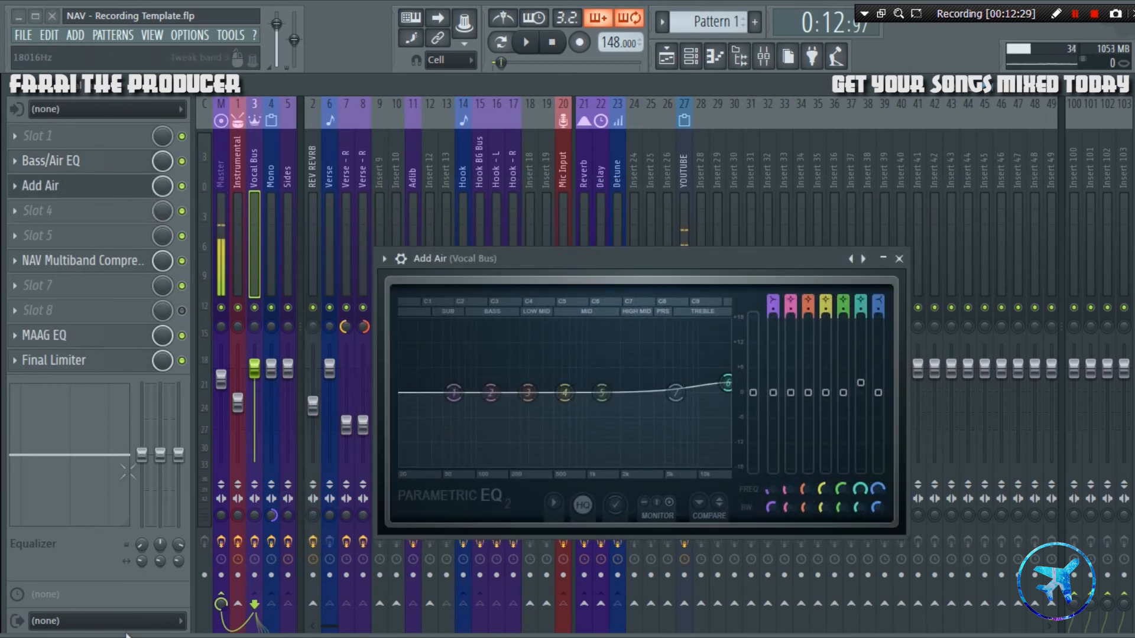
{"action": "key", "text": "space"}
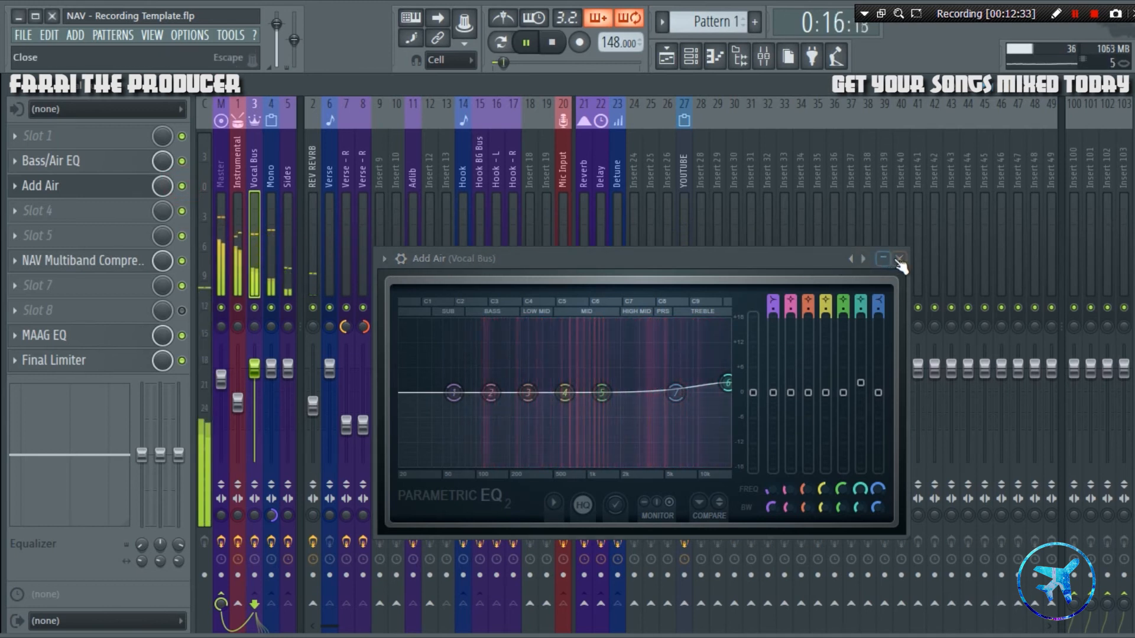
{"action": "left_click", "coordinate": [899, 258]}
{"action": "key", "text": "space"}
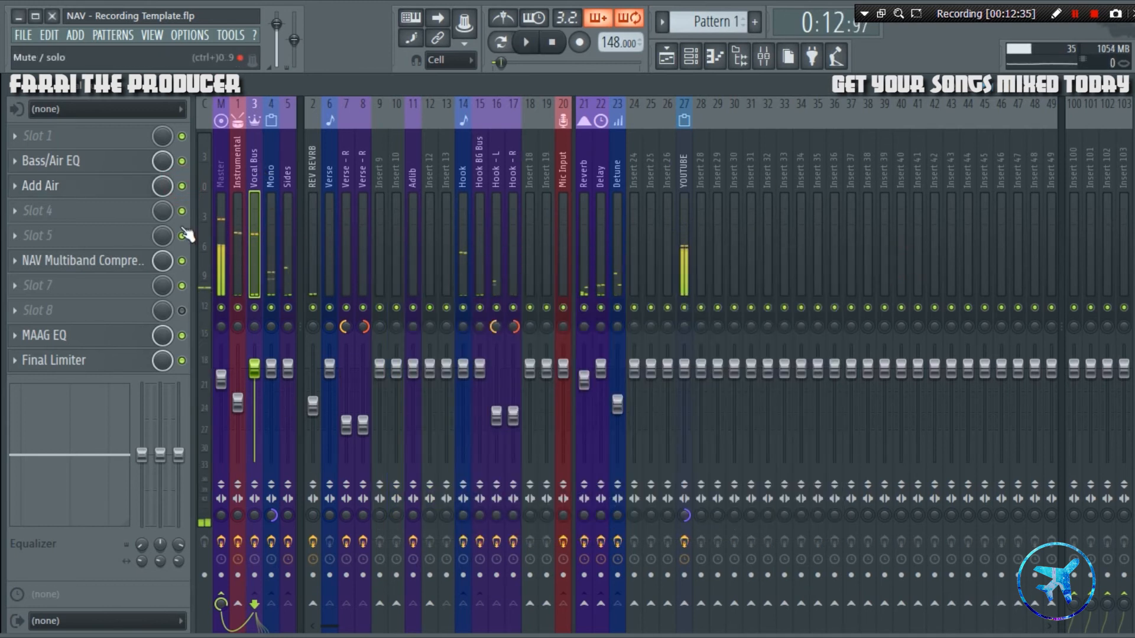
Step: Examine Nav EQ 2 - Boost and the Stable EQ on the Mono mixer track, closing each one
{"action": "left_click", "coordinate": [273, 246]}
{"action": "left_click", "coordinate": [65, 235]}
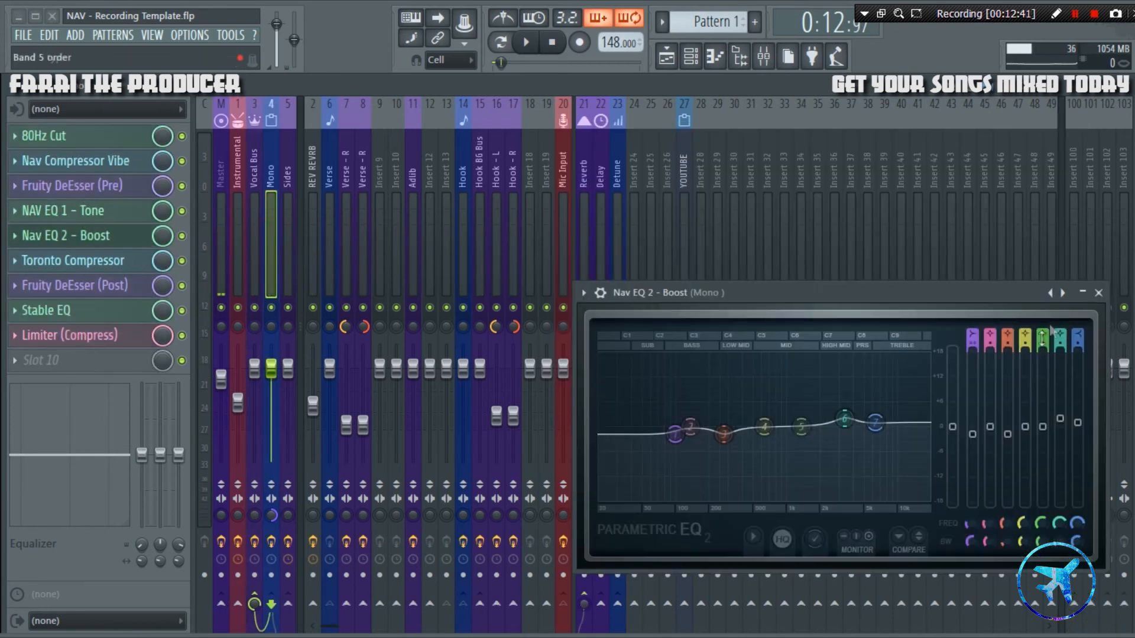
{"action": "left_click", "coordinate": [1098, 294]}
{"action": "left_click", "coordinate": [112, 312]}
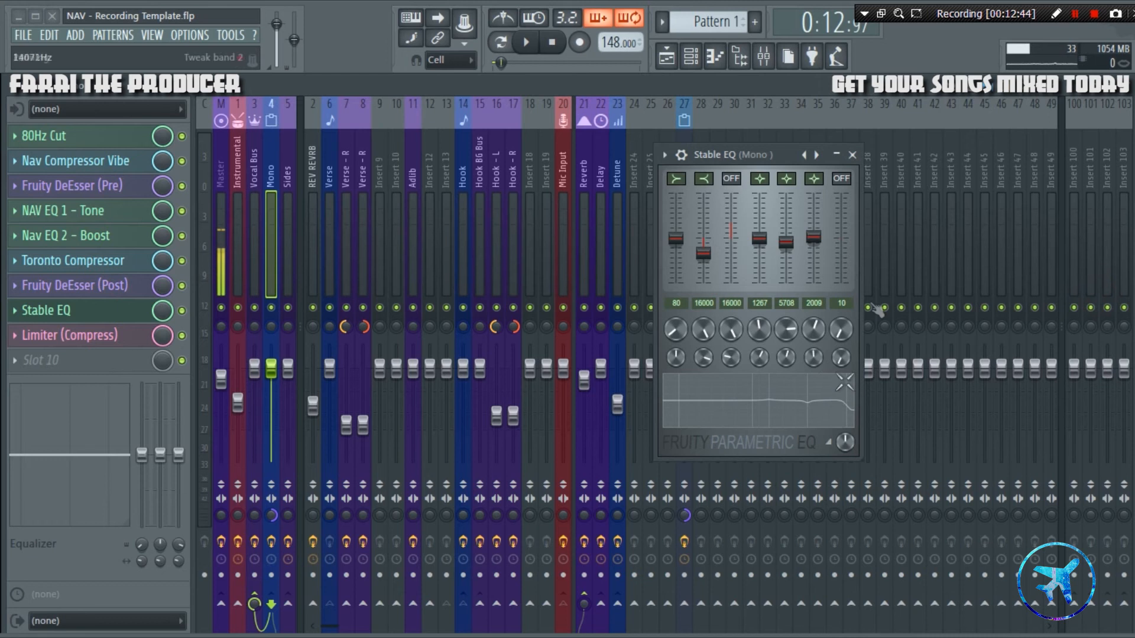
{"action": "left_click", "coordinate": [852, 155]}
Step: Examine the NAV Multiband Compressor on the Vocal Bus, play the song through it, and close its window
{"action": "left_click", "coordinate": [251, 211]}
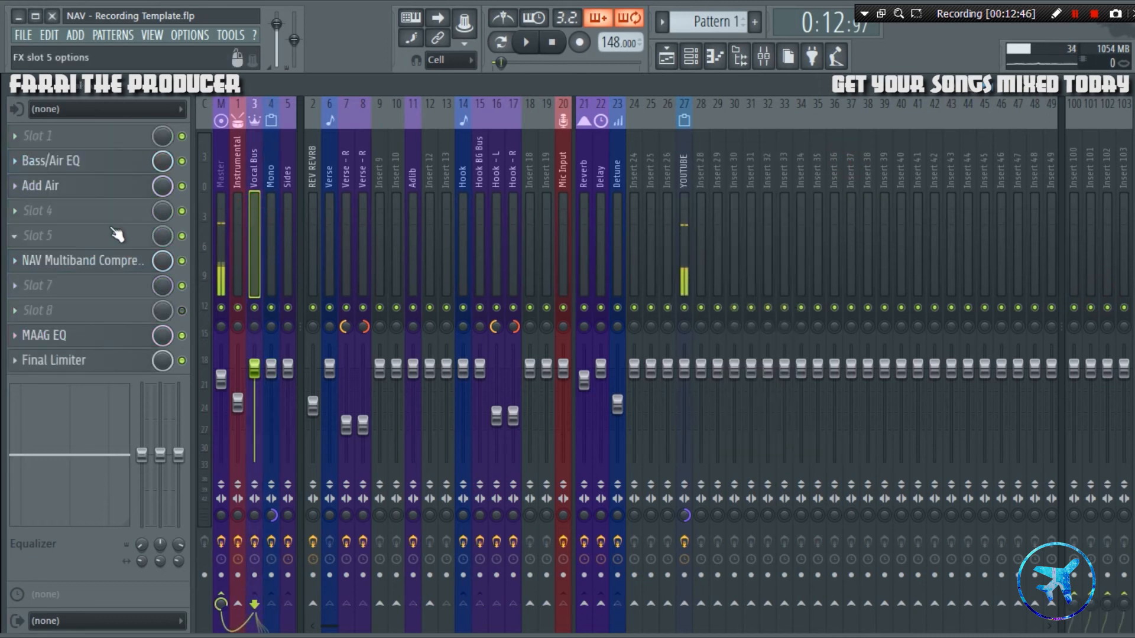
{"action": "left_click", "coordinate": [97, 267]}
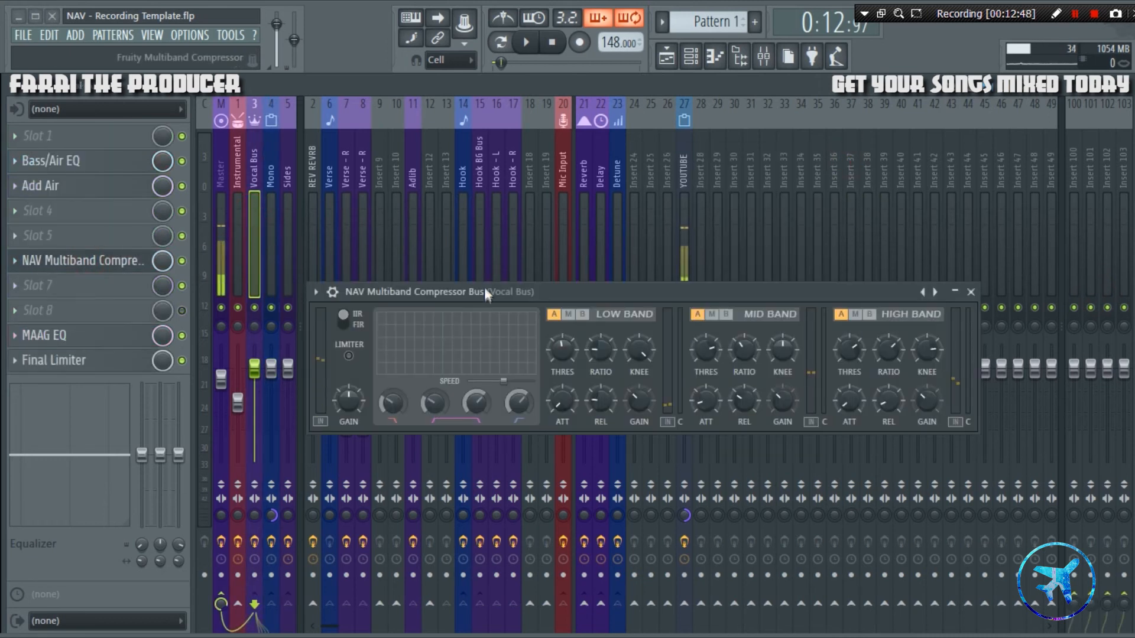
{"action": "left_click_drag", "start_coordinate": [485, 286], "coordinate": [470, 395]}
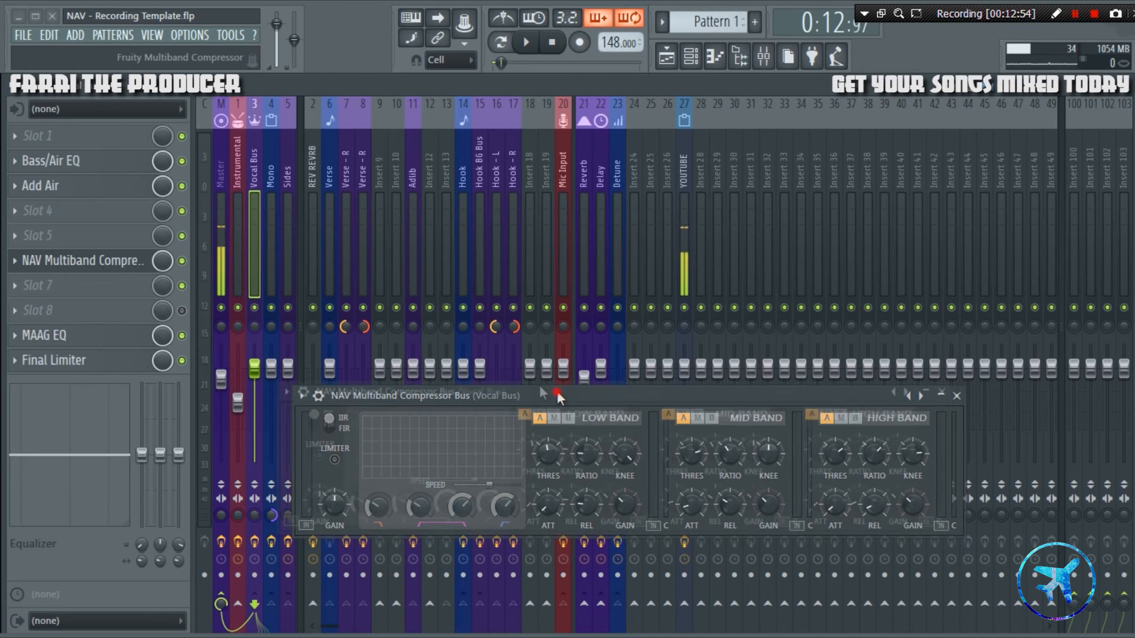
{"action": "left_click_drag", "start_coordinate": [557, 392], "coordinate": [527, 383]}
{"action": "key", "text": "space"}
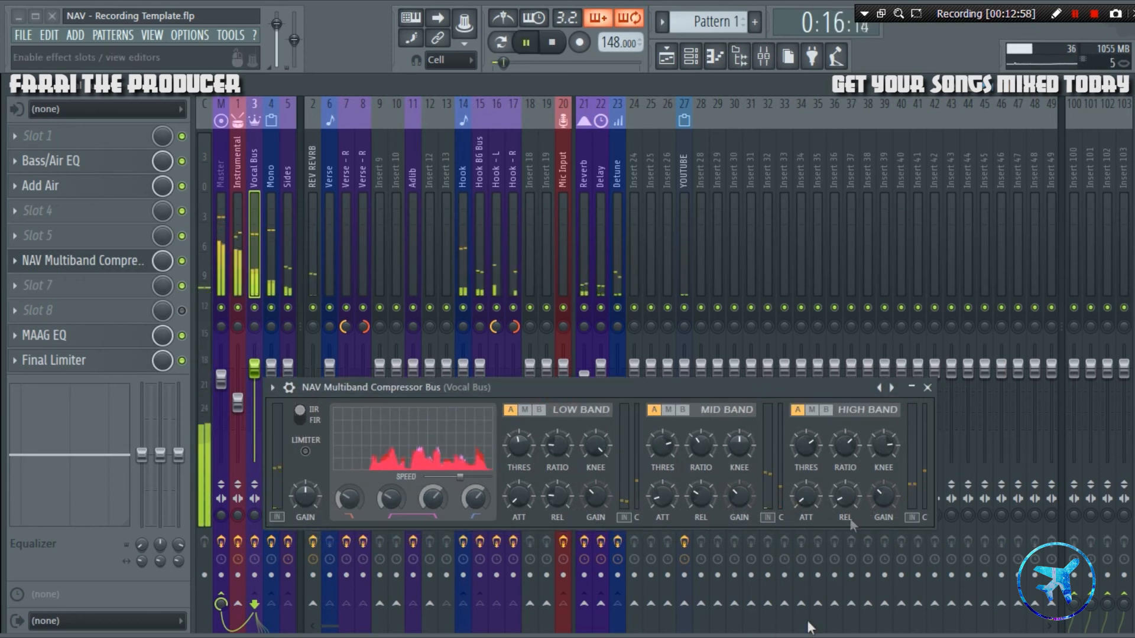
{"action": "left_click", "coordinate": [927, 387]}
Step: Bypass and re-enable the NAV Multiband Compressor during playback, recheck its bands, stop the song, and close the compressor
{"action": "left_click", "coordinate": [181, 264]}
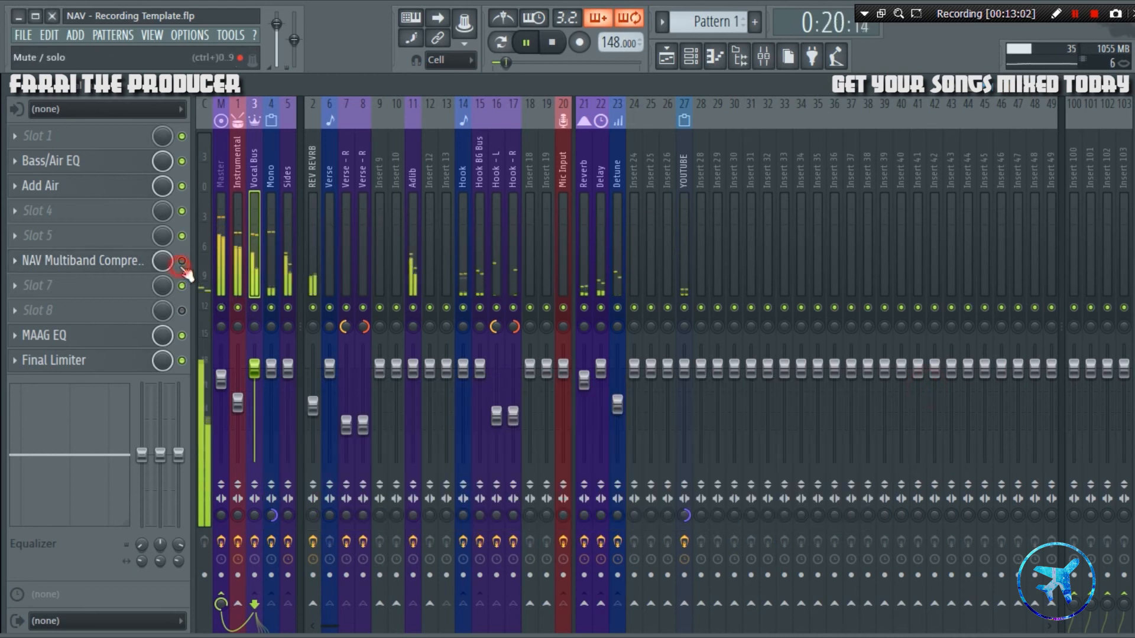
{"action": "left_click", "coordinate": [181, 264]}
{"action": "left_click", "coordinate": [112, 260]}
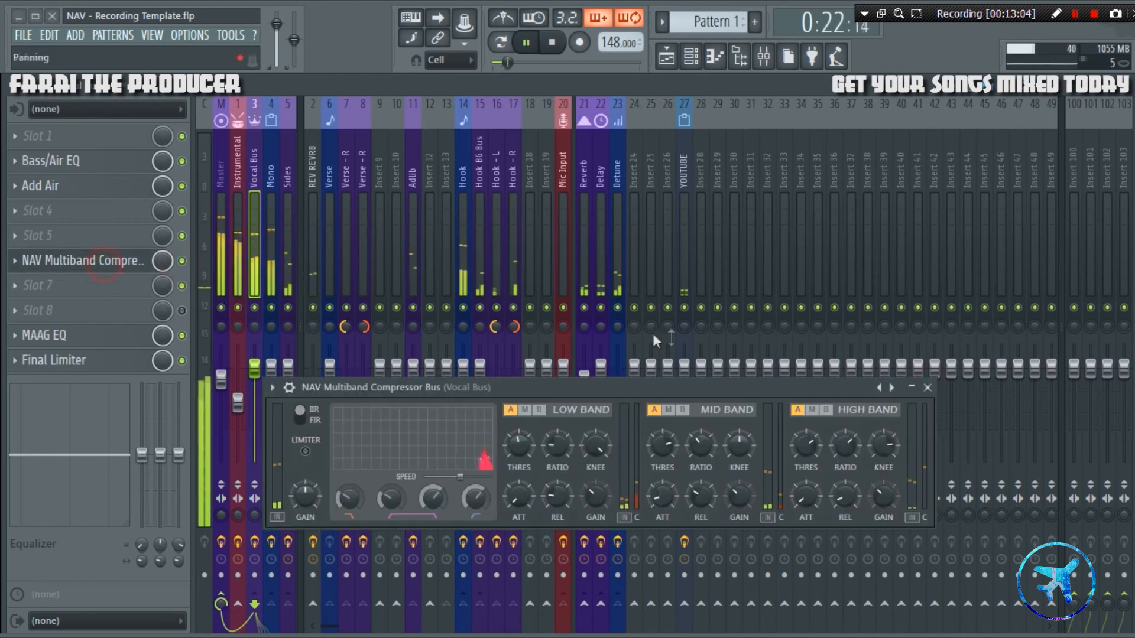
{"action": "key", "text": "space"}
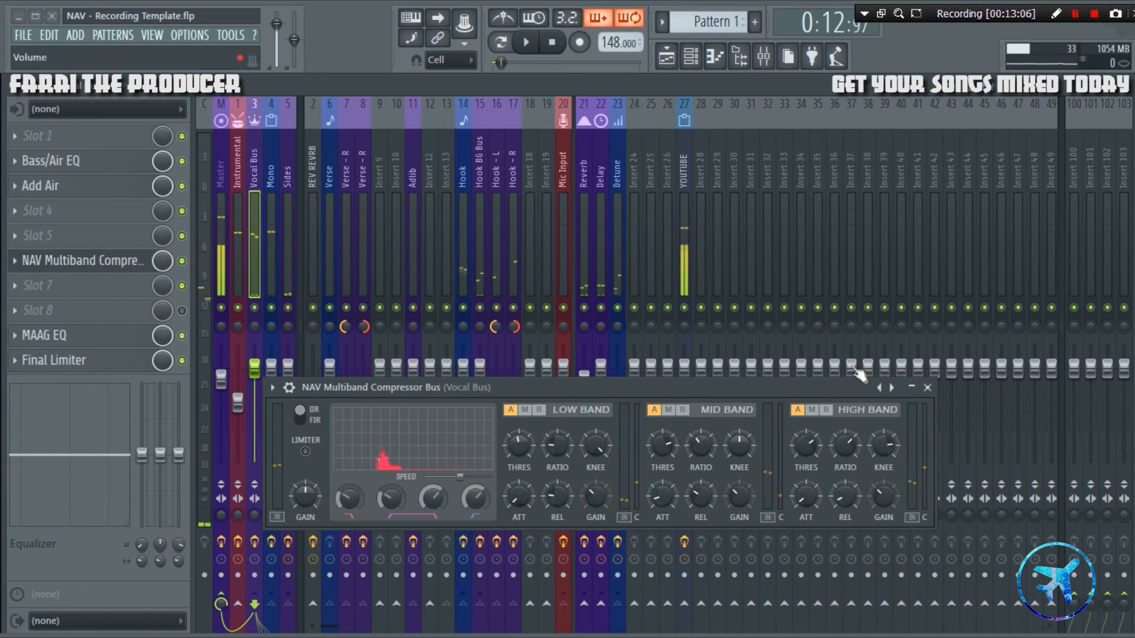
{"action": "left_click", "coordinate": [927, 388]}
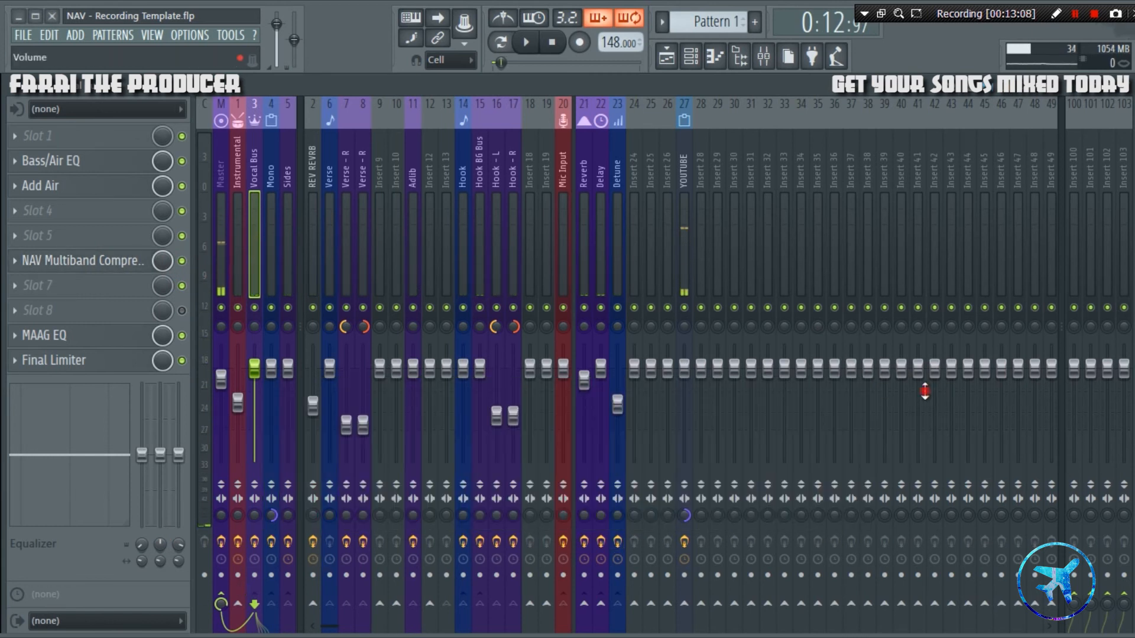
Step: Examine the MAAG EQ curve on the Vocal Bus, moving its window clear of the effect slots
{"action": "left_click", "coordinate": [117, 336]}
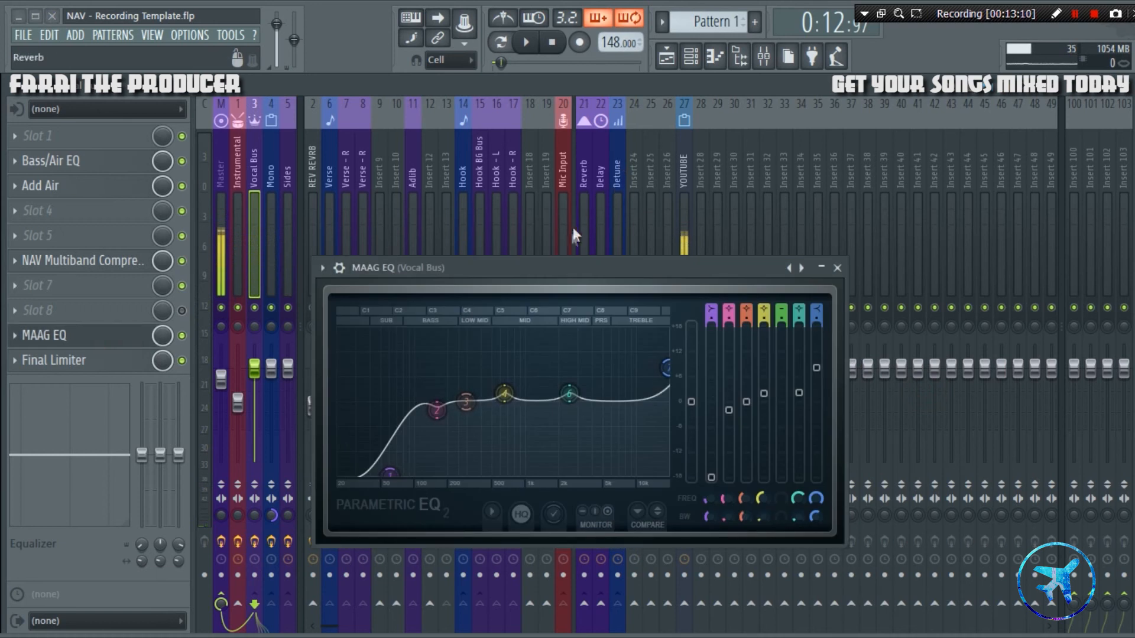
{"action": "left_click_drag", "start_coordinate": [560, 270], "coordinate": [600, 267]}
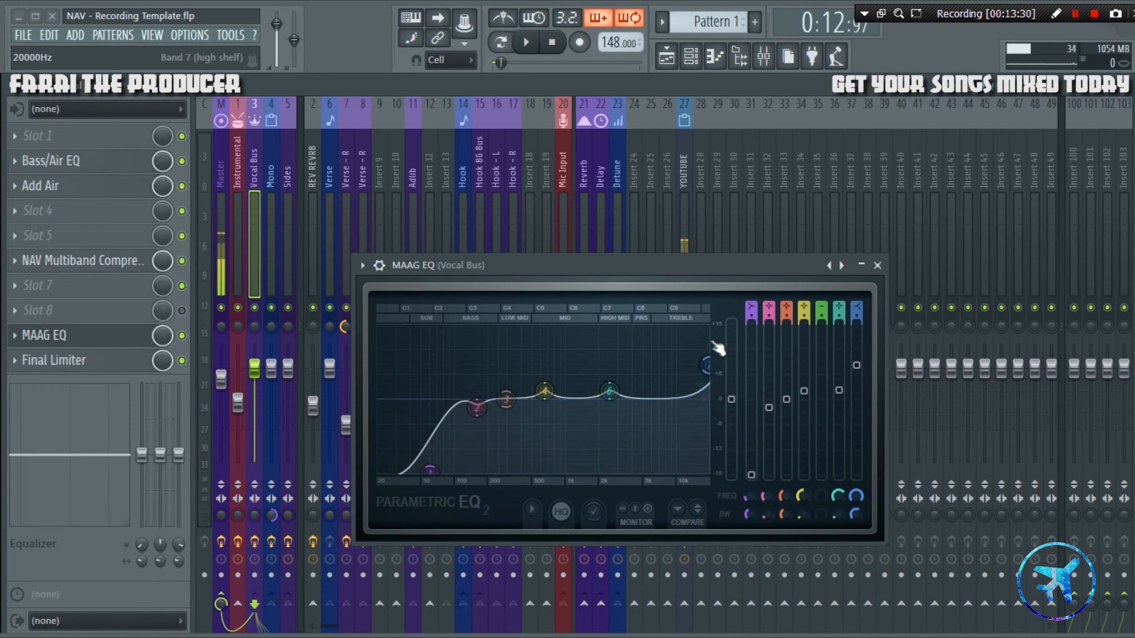
{"action": "left_click_drag", "start_coordinate": [725, 265], "coordinate": [799, 261]}
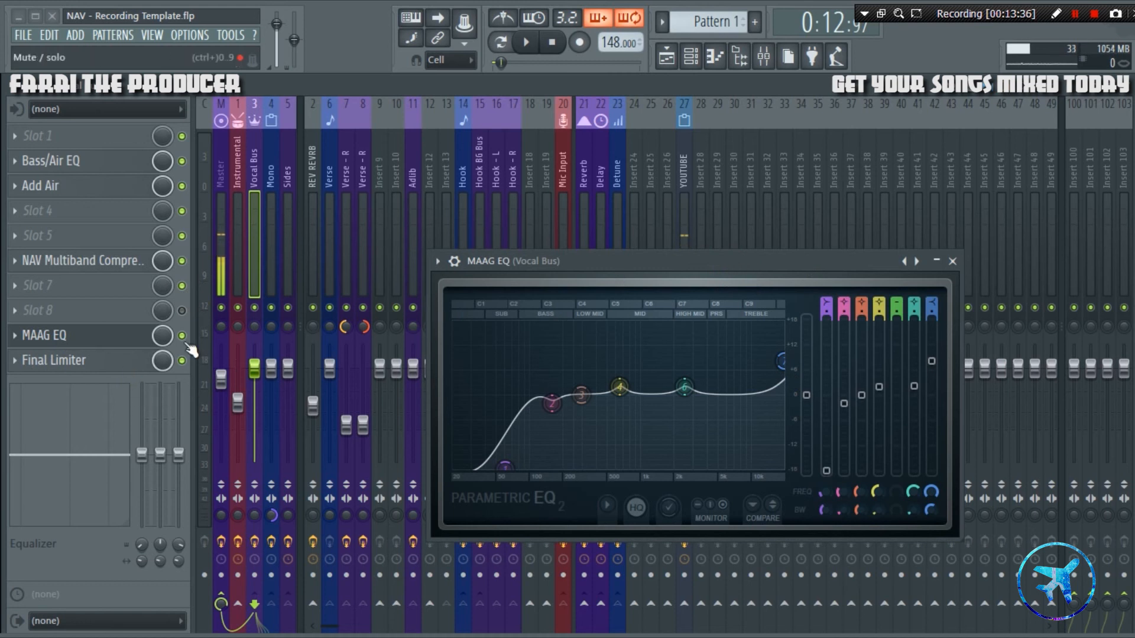
Step: Play the song and compare the MAAG EQ on and off, with the Instrumental muted for part of it, and stop
{"action": "key", "text": "space"}
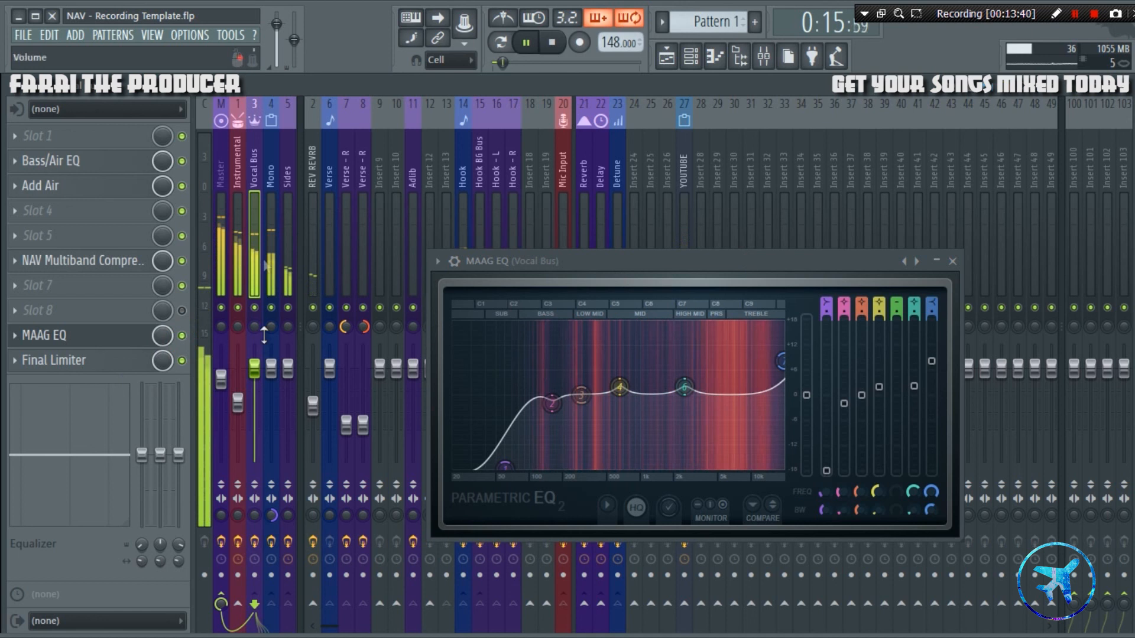
{"action": "left_click", "coordinate": [182, 335]}
{"action": "left_click", "coordinate": [180, 335]}
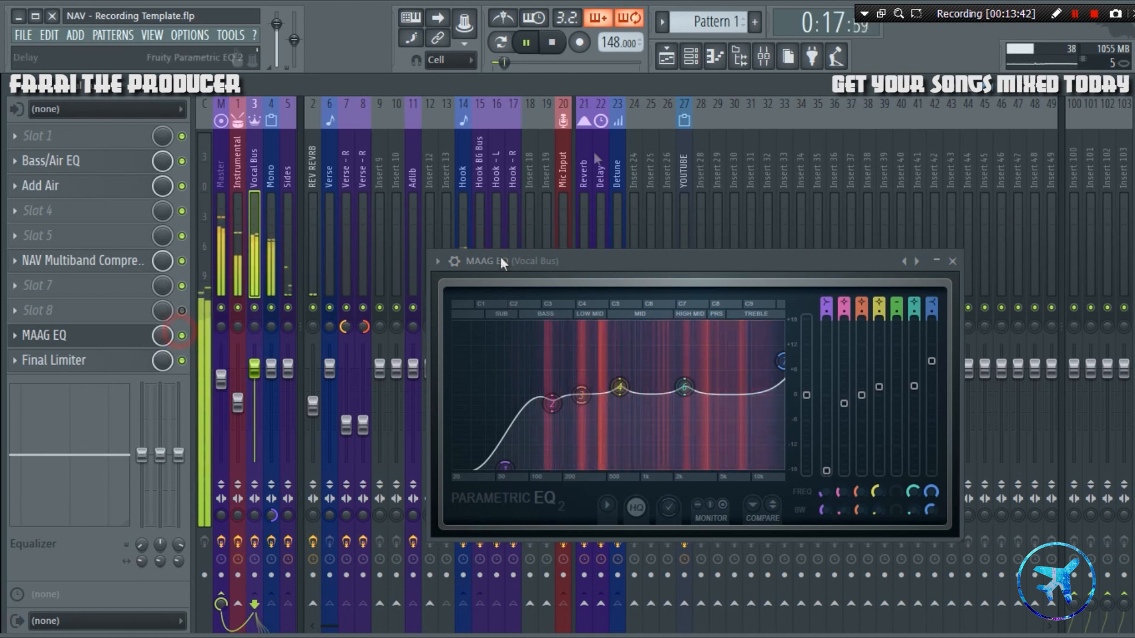
{"action": "left_click", "coordinate": [238, 308]}
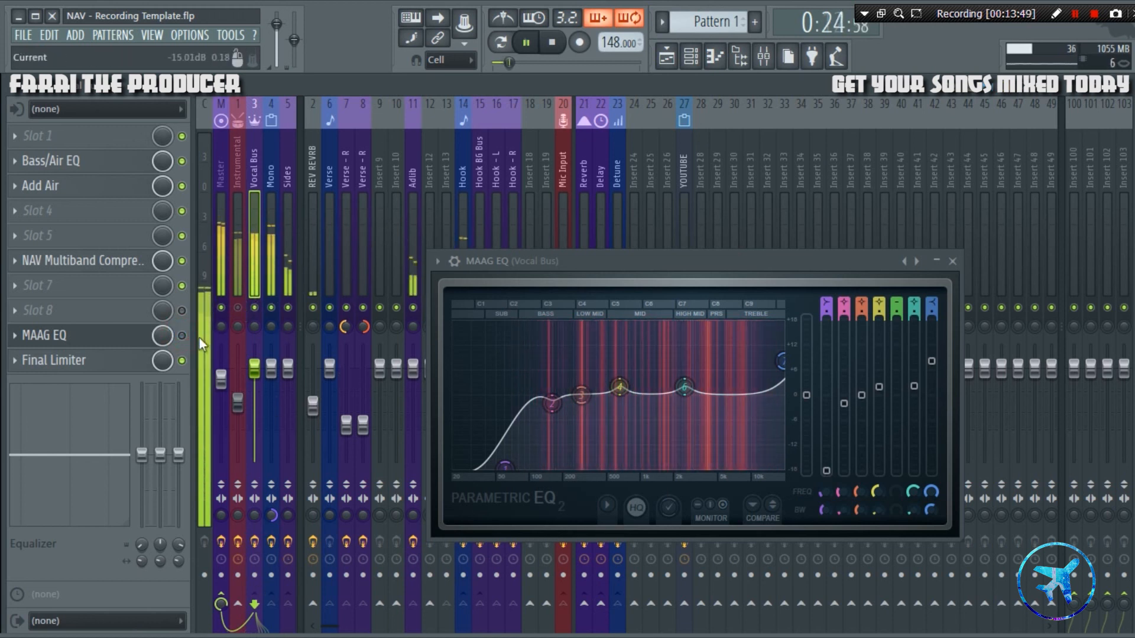
{"action": "key", "text": "space"}
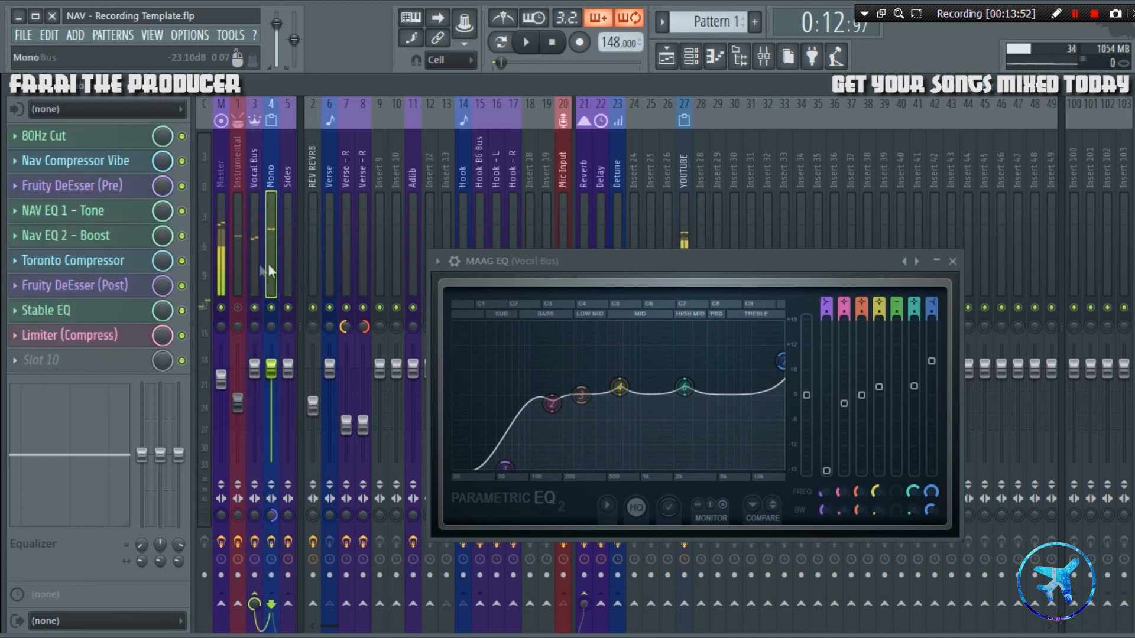
Step: Compare the effect chains of the Mono and Vocal Bus mixer tracks and review the MAAG EQ again
{"action": "left_click", "coordinate": [254, 253]}
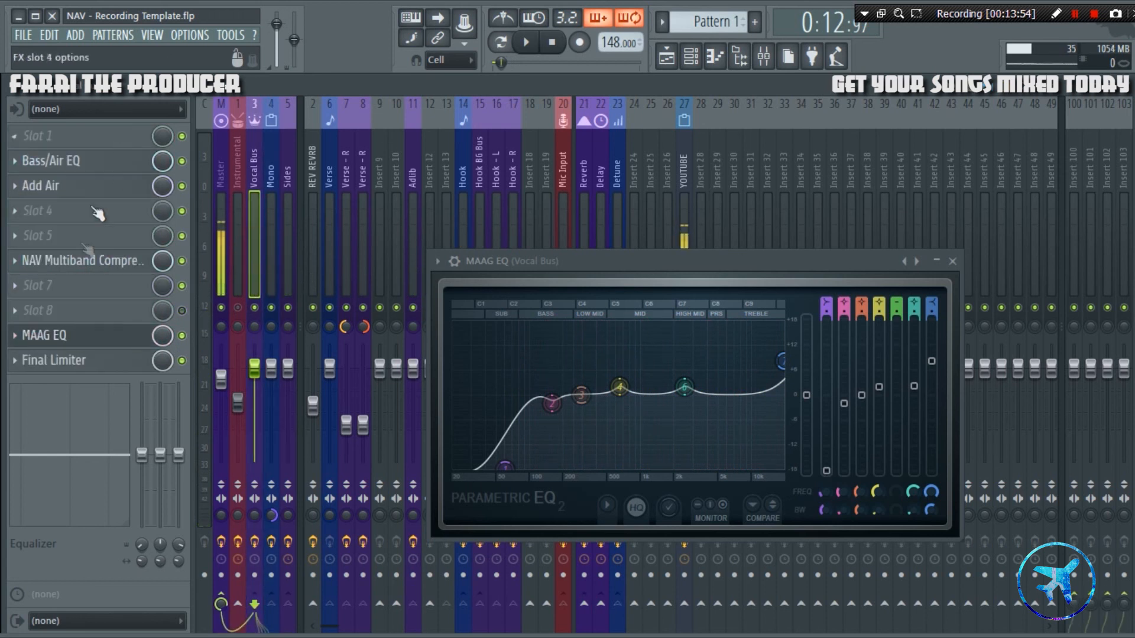
{"action": "left_click", "coordinate": [267, 225]}
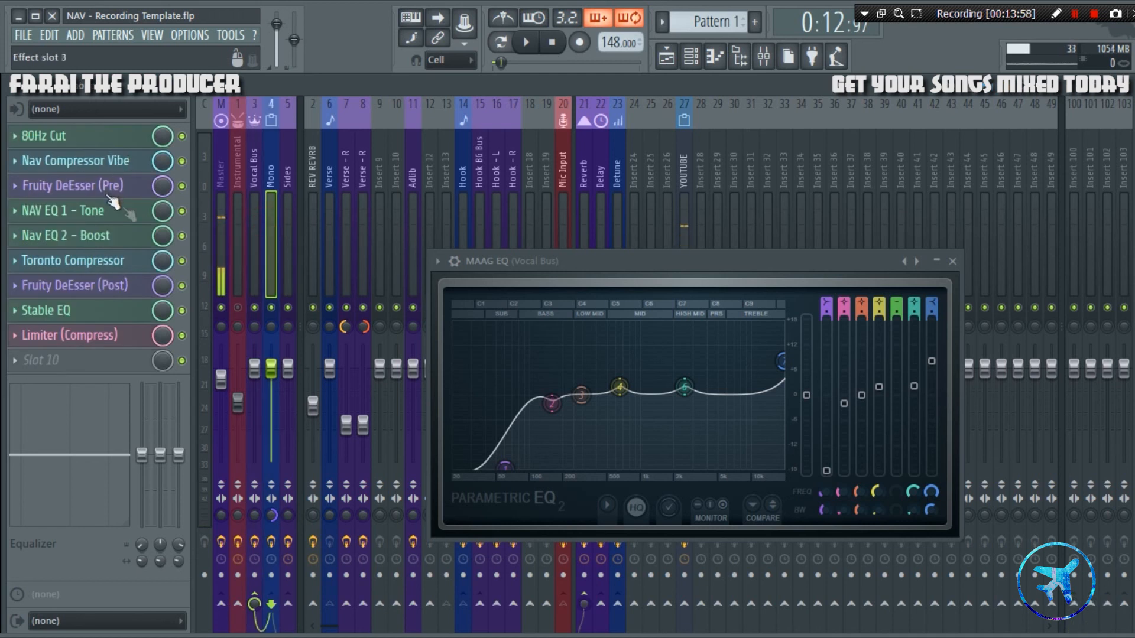
{"action": "left_click", "coordinate": [255, 236]}
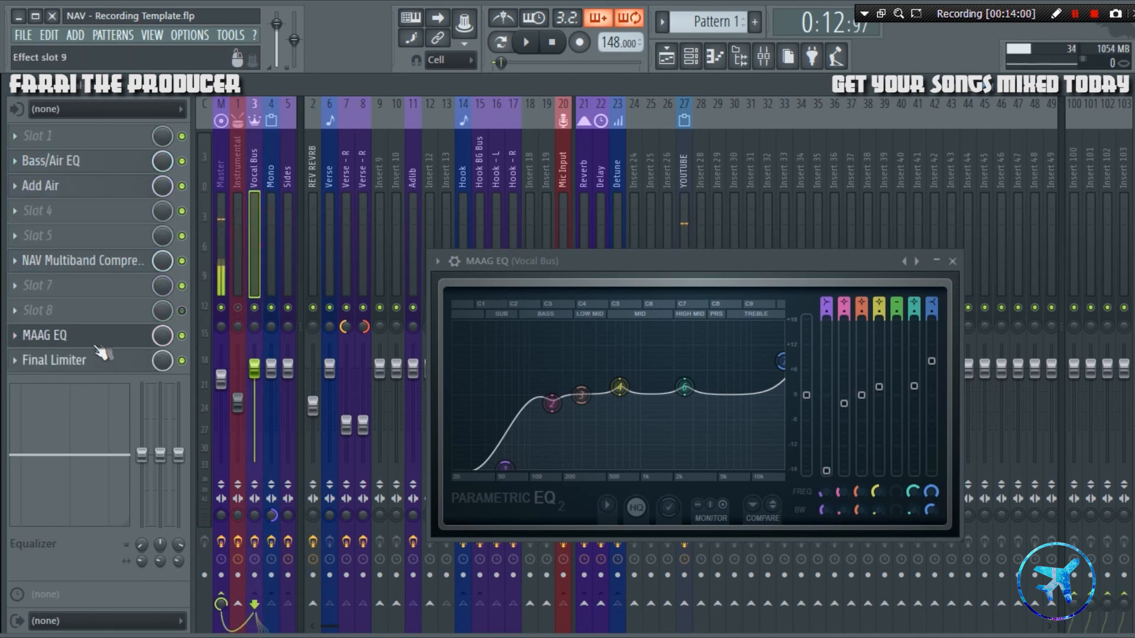
{"action": "mouse_move", "coordinate": [688, 387]}
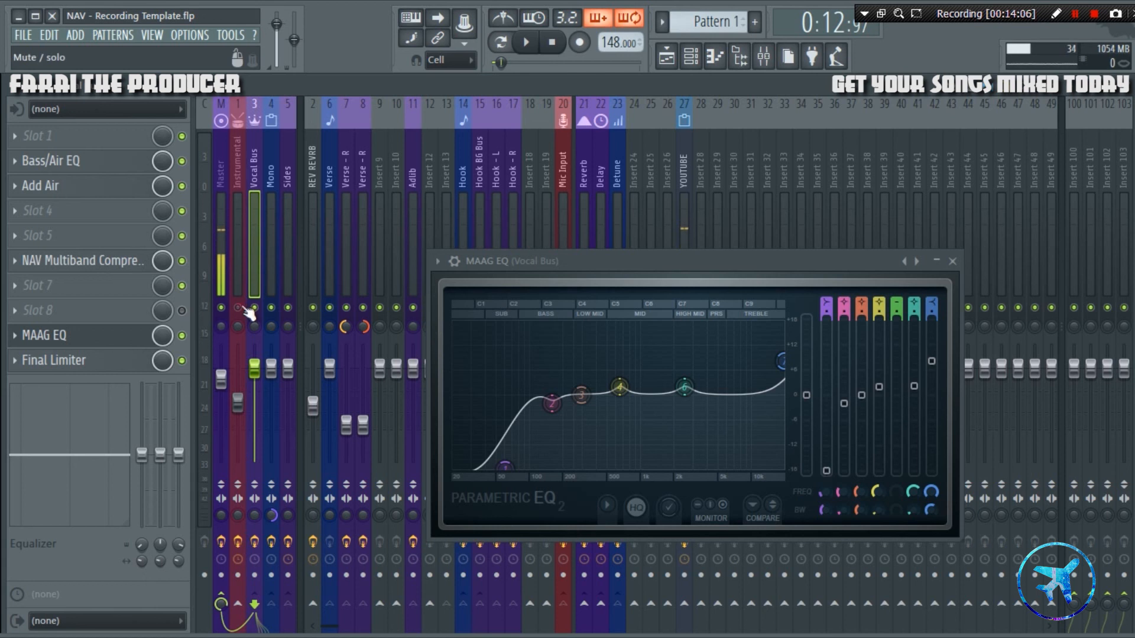
Step: Examine the Final Limiter's compressor and limiter settings on the Vocal Bus, and close both the limiter and the MAAG EQ
{"action": "left_click", "coordinate": [53, 360]}
{"action": "left_click_drag", "start_coordinate": [657, 243], "coordinate": [647, 334]}
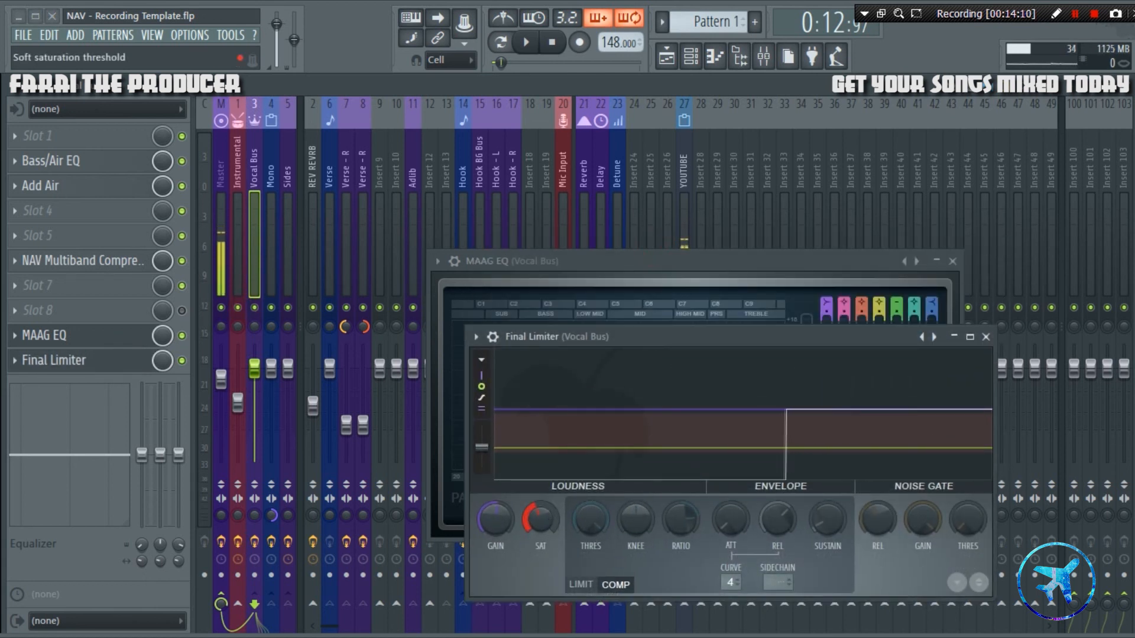
{"action": "left_click", "coordinate": [582, 585]}
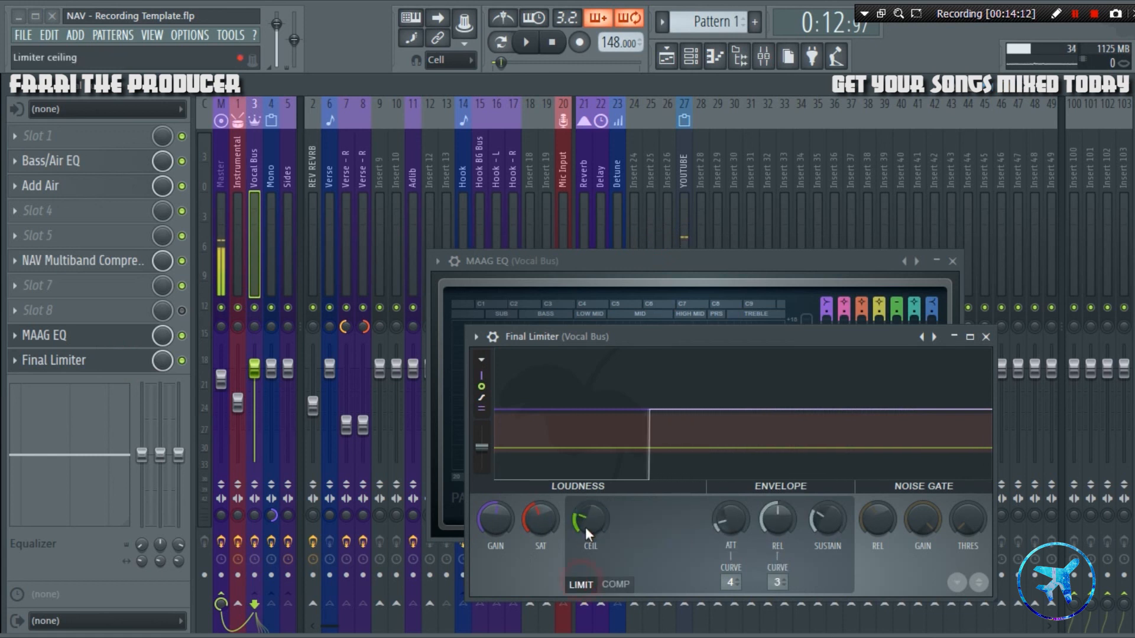
{"action": "left_click", "coordinate": [986, 337]}
{"action": "left_click", "coordinate": [952, 260]}
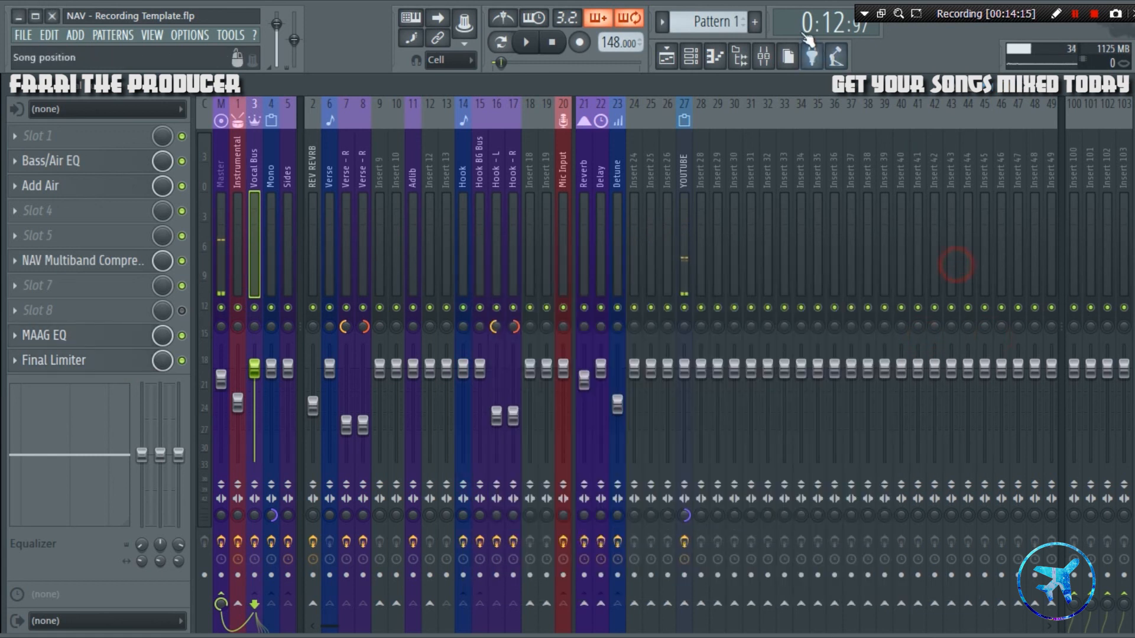
Step: Return to the Playlist, show the whole vocal arrangement, and set the song position to bar 8
{"action": "left_click", "coordinate": [666, 57]}
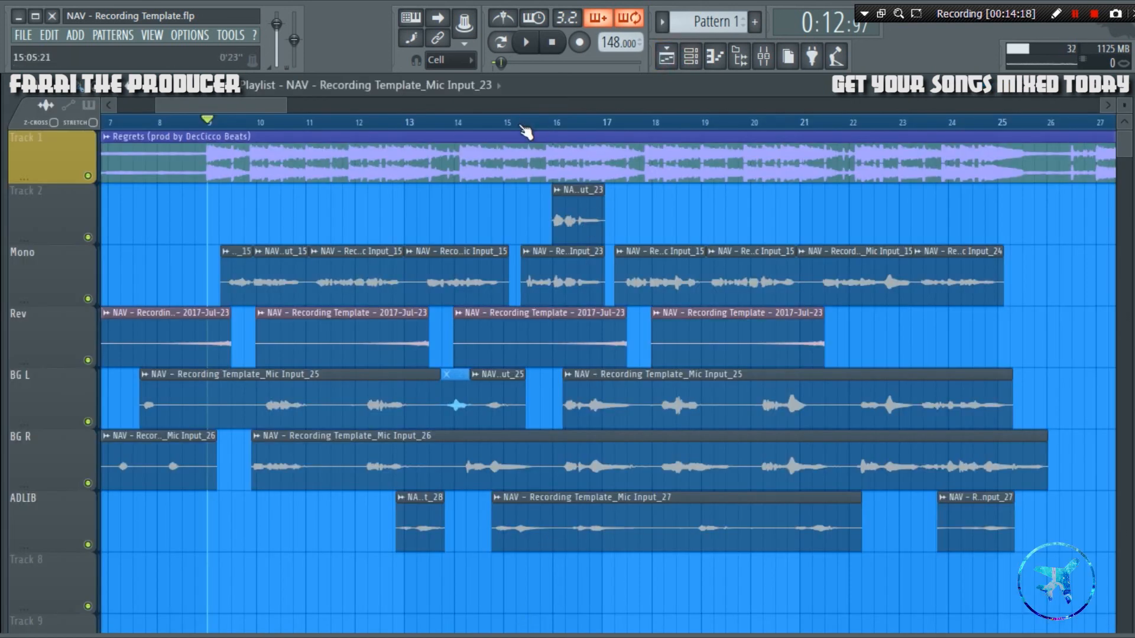
{"action": "scroll", "coordinate": [525, 131], "scroll_direction": "down", "scroll_amount": 3}
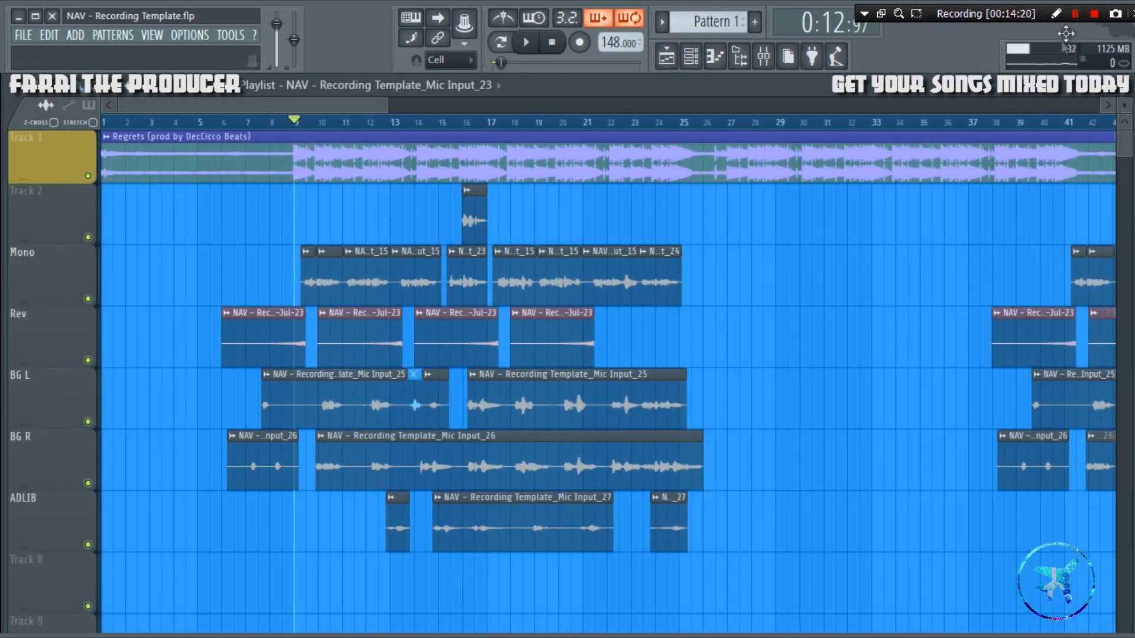
{"action": "scroll", "coordinate": [360, 129], "scroll_direction": "down", "scroll_amount": 3}
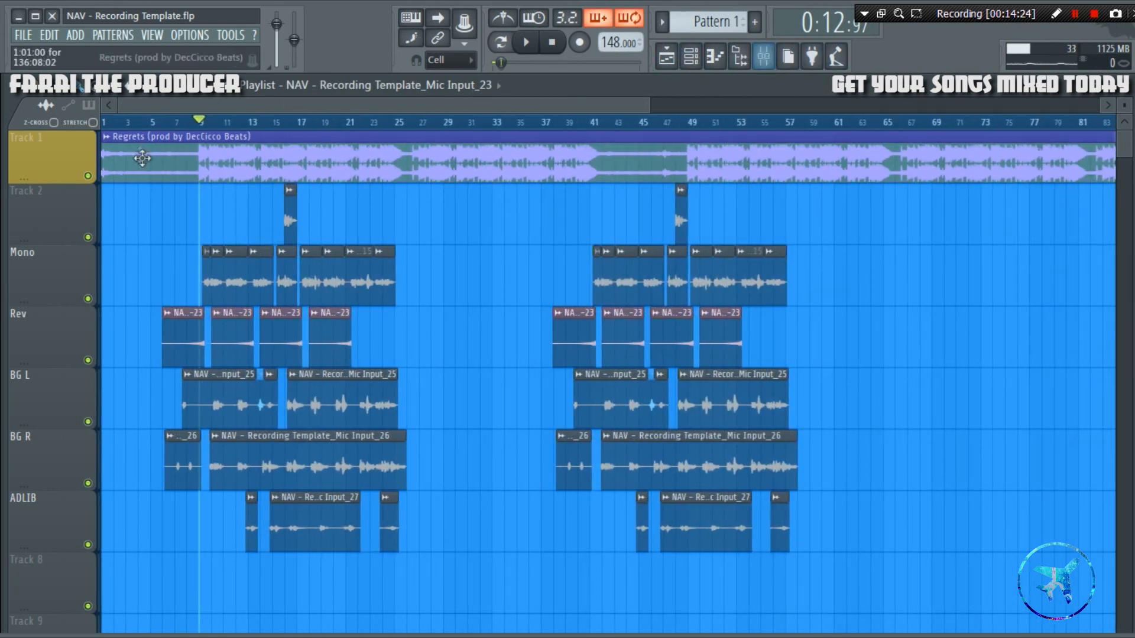
{"action": "left_click", "coordinate": [200, 123]}
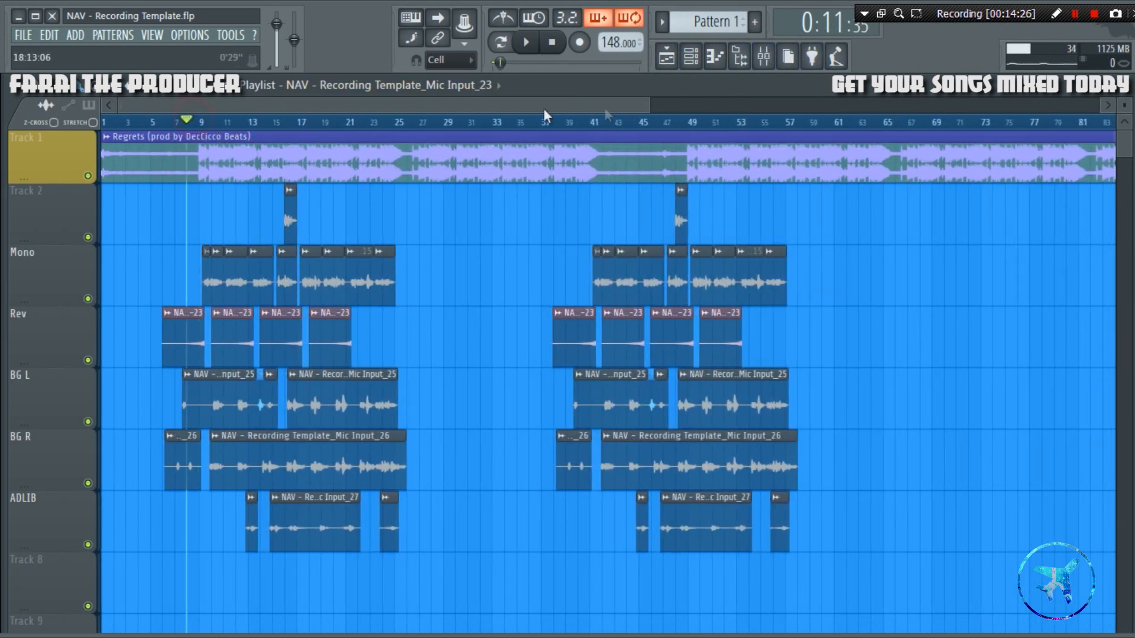
Step: Set the song position to about bar 38 and show the Instrumental track's Toronto Flanger Bridge and NAV BP Filter settings together
{"action": "left_click", "coordinate": [560, 122]}
{"action": "left_click", "coordinate": [764, 56]}
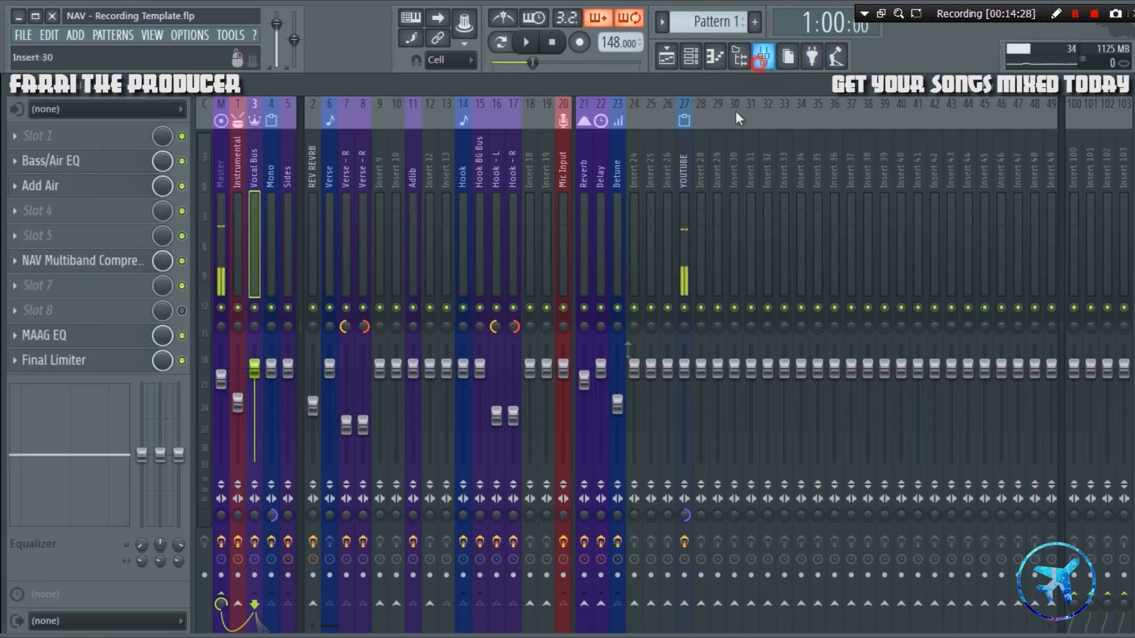
{"action": "left_click", "coordinate": [236, 211]}
{"action": "left_click", "coordinate": [83, 136]}
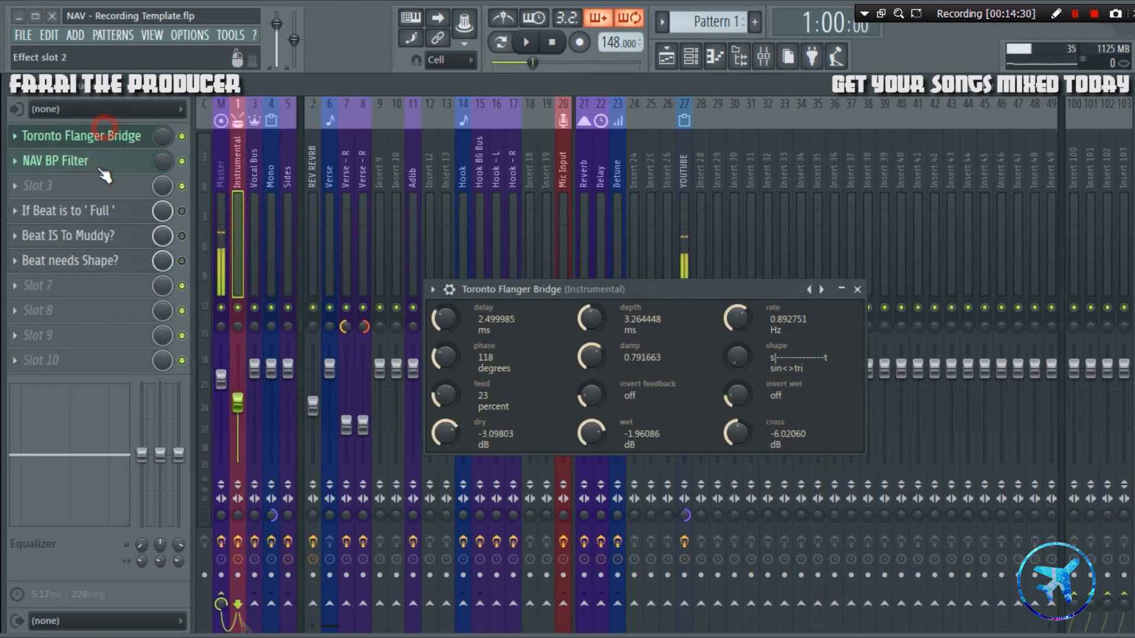
{"action": "left_click", "coordinate": [65, 160]}
{"action": "left_click_drag", "start_coordinate": [702, 228], "coordinate": [693, 362]}
{"action": "left_click_drag", "start_coordinate": [654, 287], "coordinate": [708, 194]}
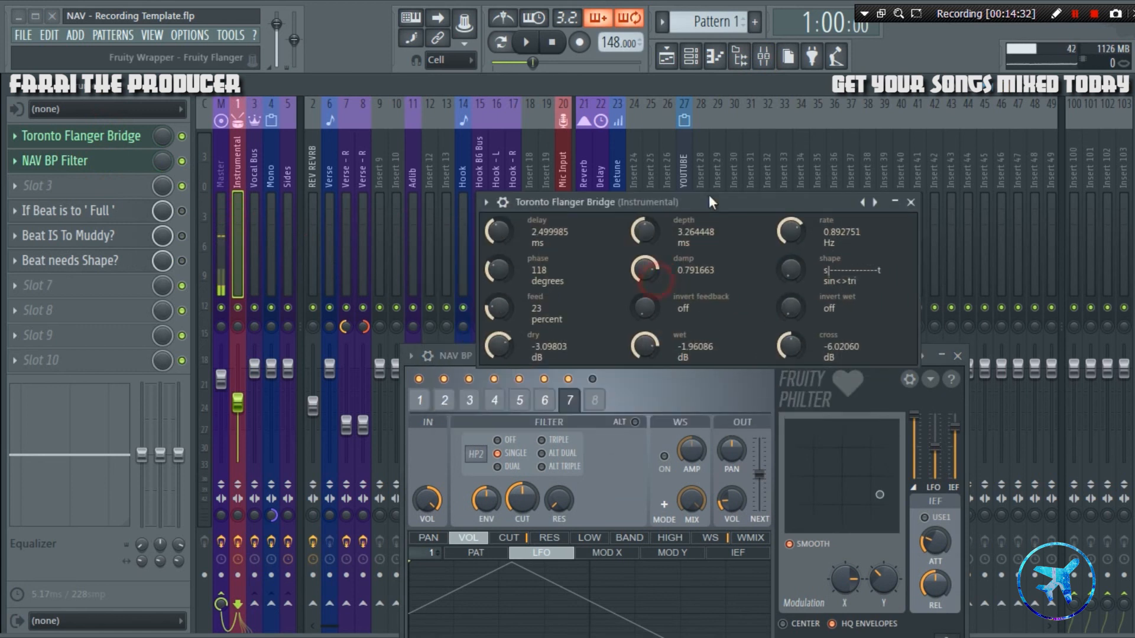
Step: Play the song from about bar 38, close both effect windows, compare the Instrumental's flanger and filter by ear, and stop
{"action": "left_click", "coordinate": [666, 58]}
{"action": "key", "text": "space"}
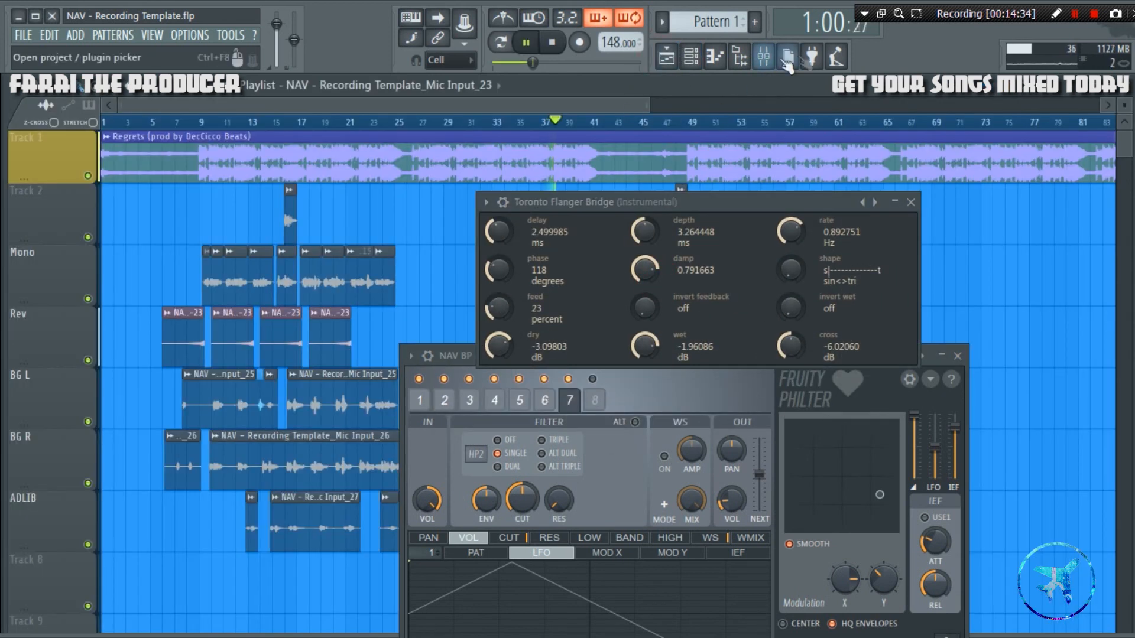
{"action": "left_click", "coordinate": [764, 56]}
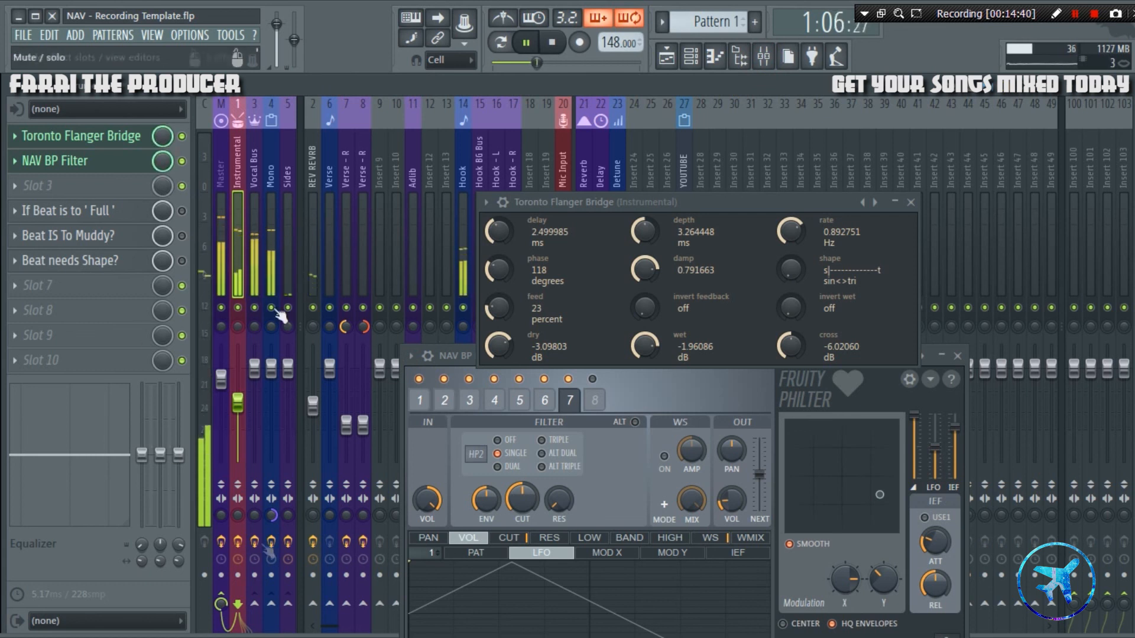
{"action": "left_click", "coordinate": [959, 356]}
{"action": "left_click", "coordinate": [910, 202]}
{"action": "left_click", "coordinate": [181, 137], "text": "ctrl"}
{"action": "left_click", "coordinate": [182, 161]}
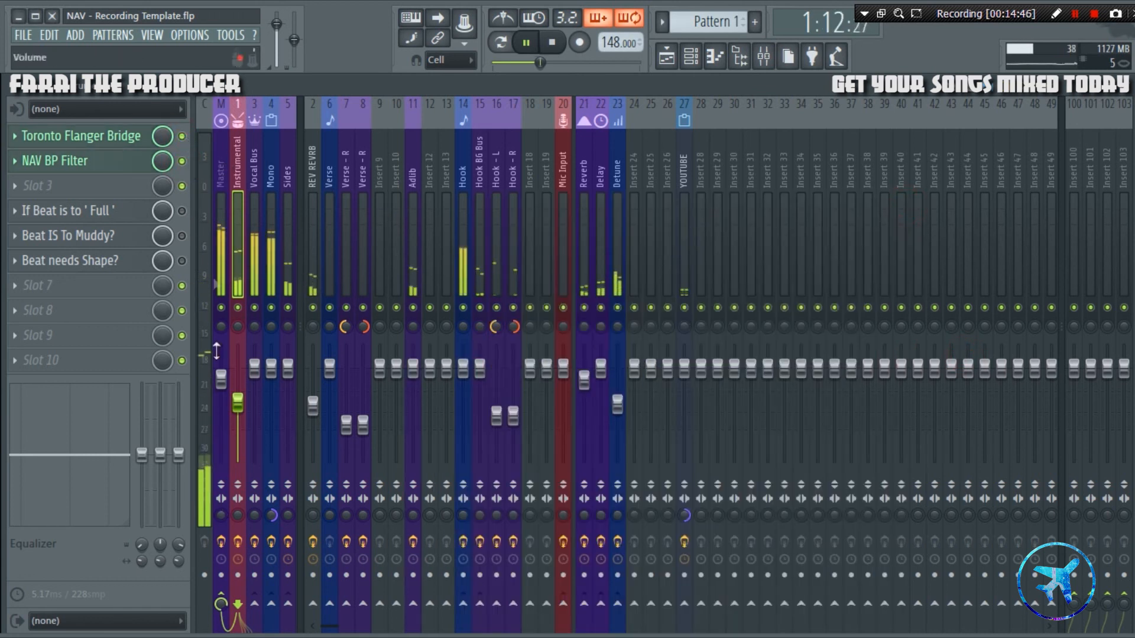
{"action": "key", "text": "space"}
Step: Review the Toronto Flanger Bridge once more, and play a short passage of the song from about bar 35
{"action": "left_click", "coordinate": [71, 136]}
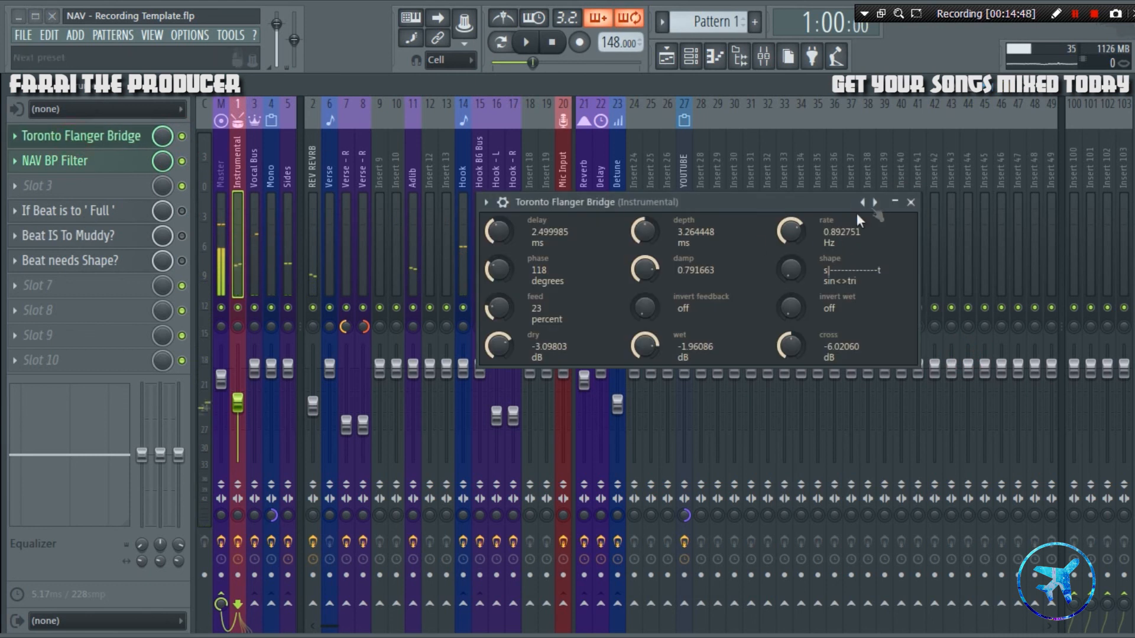
{"action": "left_click", "coordinate": [910, 203]}
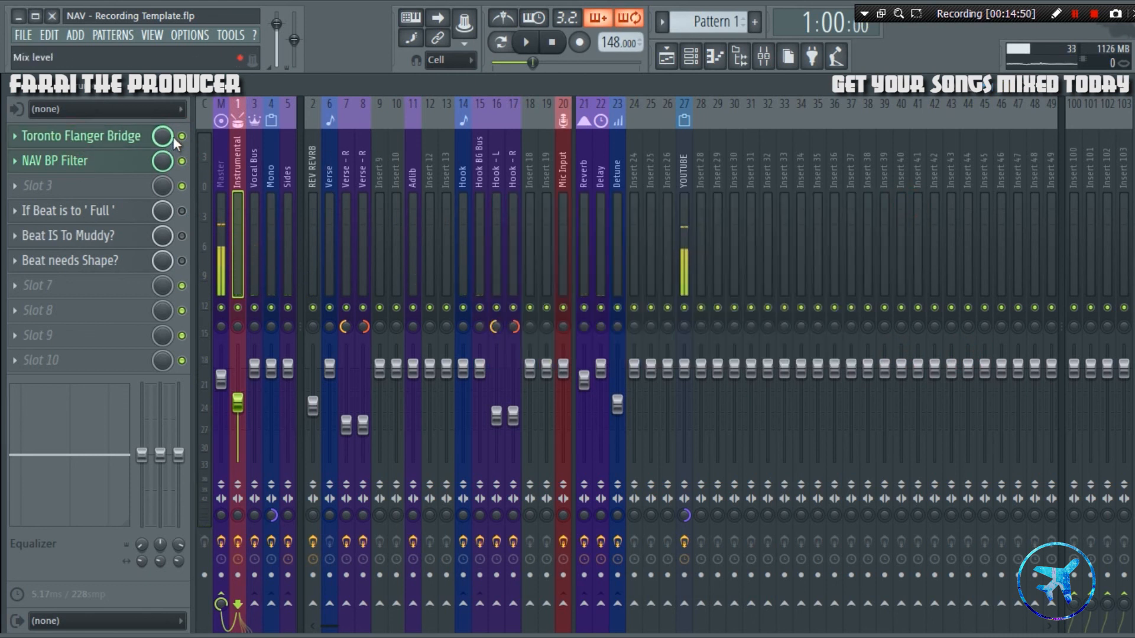
{"action": "left_click", "coordinate": [666, 57]}
{"action": "left_click_drag", "start_coordinate": [536, 118], "coordinate": [525, 122]}
{"action": "left_click", "coordinate": [767, 57]}
{"action": "key", "text": "space"}
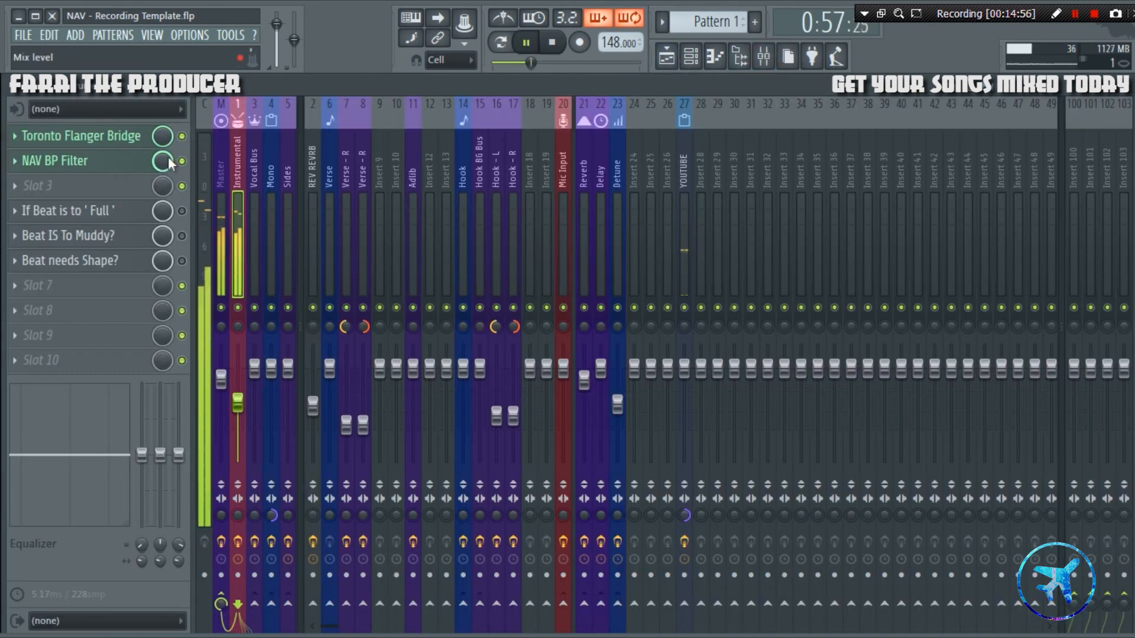
{"action": "key", "text": "space"}
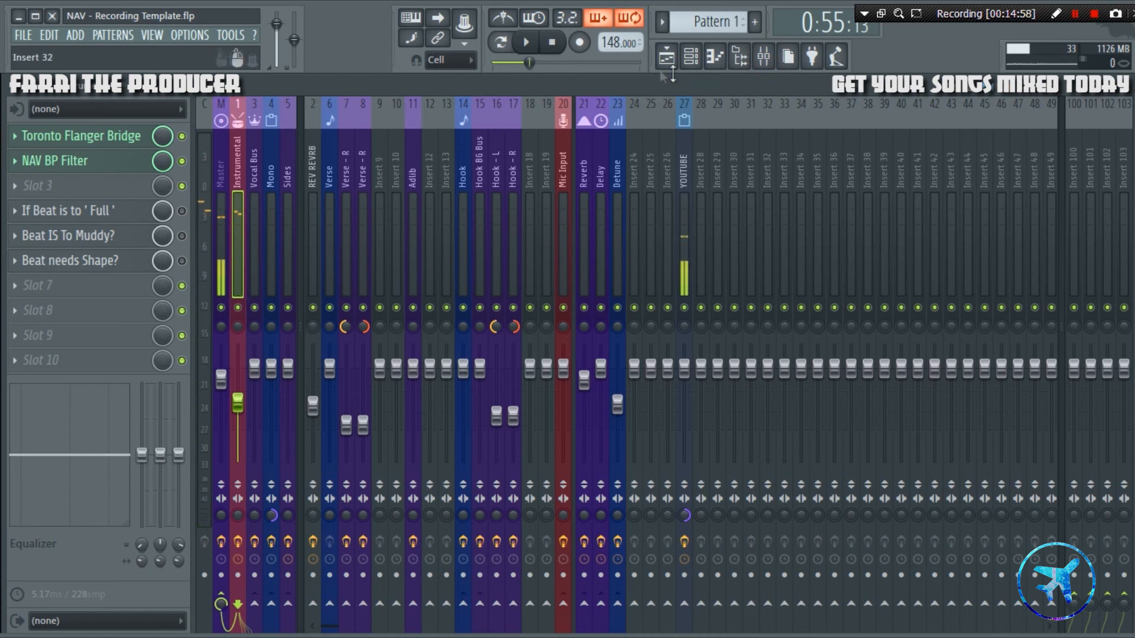
Step: Play the song from about bar 41 while switching the Instrumental's Toronto Flanger Bridge and NAV BP Filter off and on
{"action": "left_click", "coordinate": [667, 58]}
{"action": "left_click", "coordinate": [603, 124]}
{"action": "scroll", "coordinate": [653, 132], "scroll_direction": "up", "scroll_amount": 3}
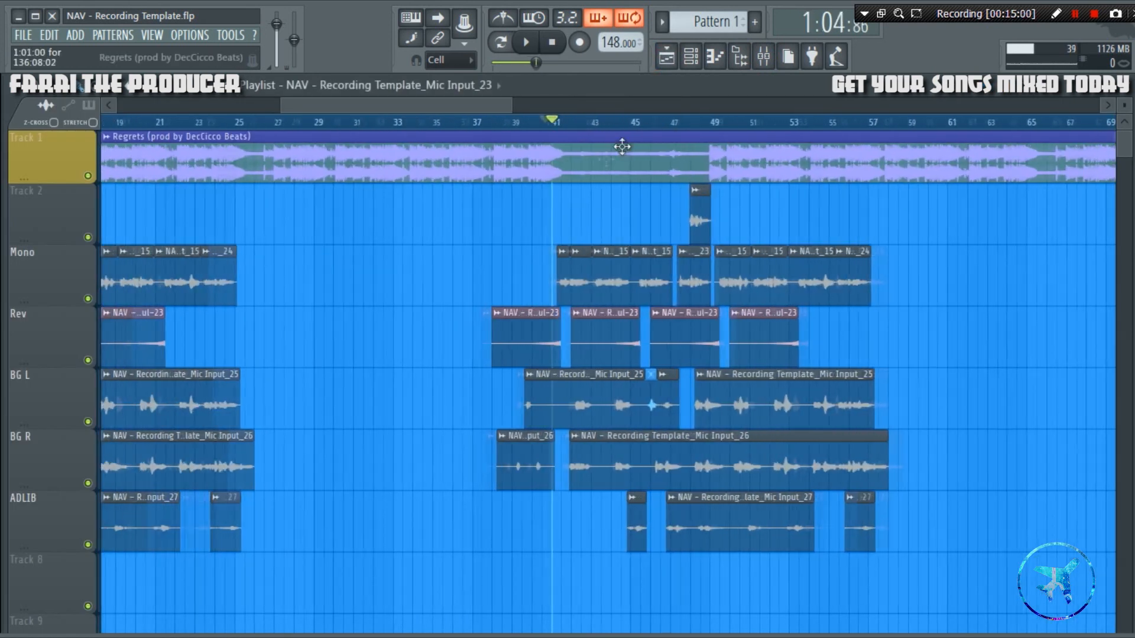
{"action": "left_click", "coordinate": [764, 58]}
{"action": "key", "text": "space"}
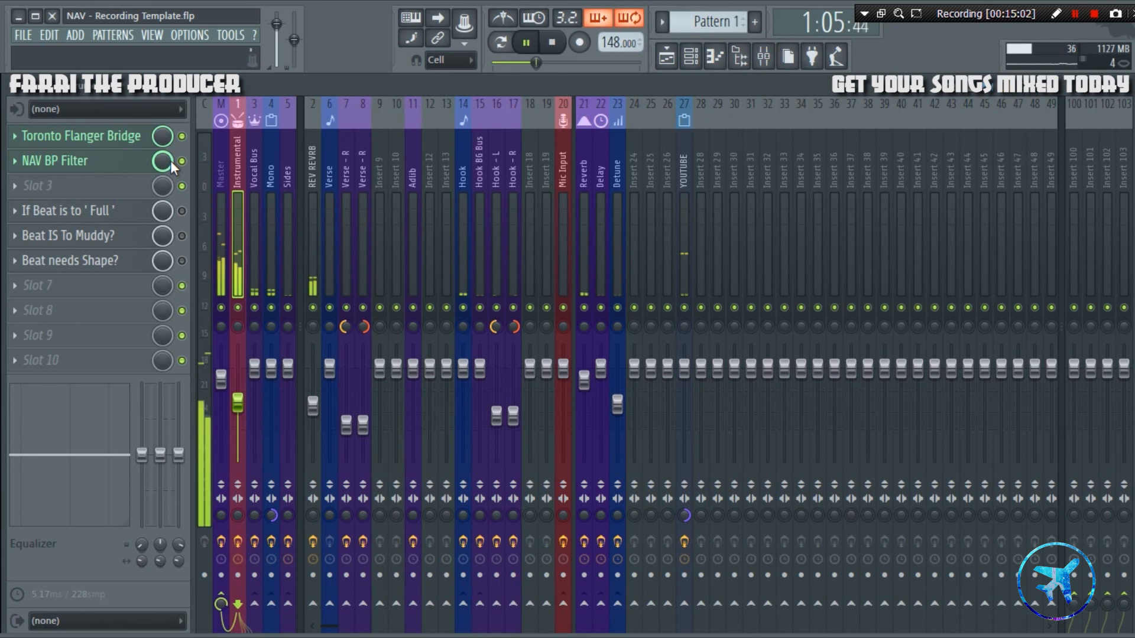
{"action": "left_click", "coordinate": [182, 162]}
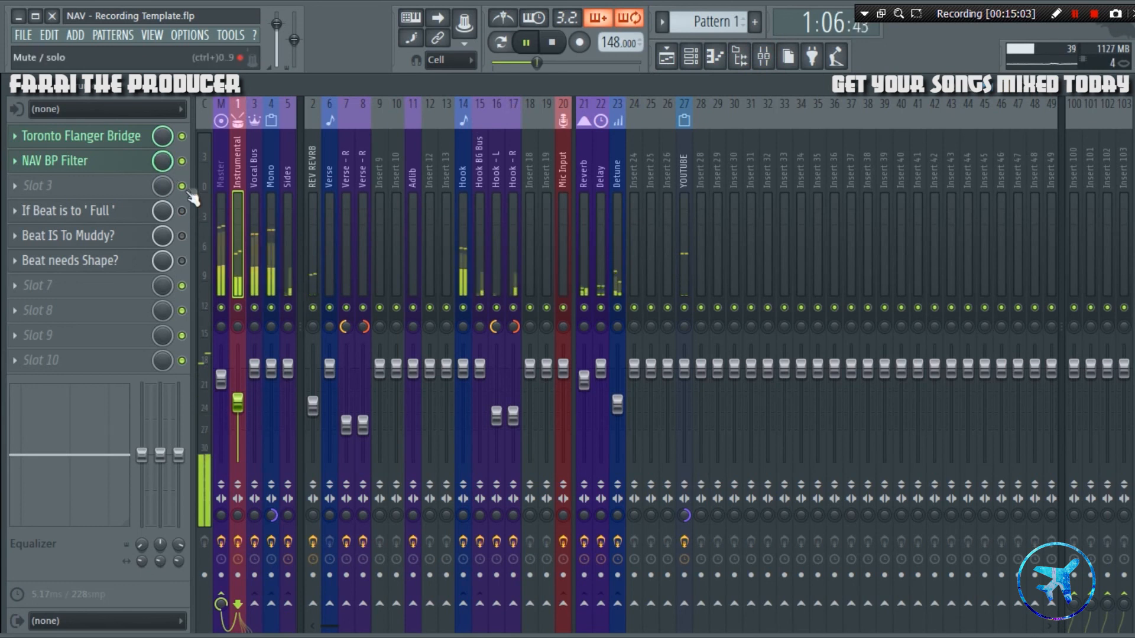
{"action": "left_click", "coordinate": [182, 137]}
{"action": "left_click", "coordinate": [182, 161]}
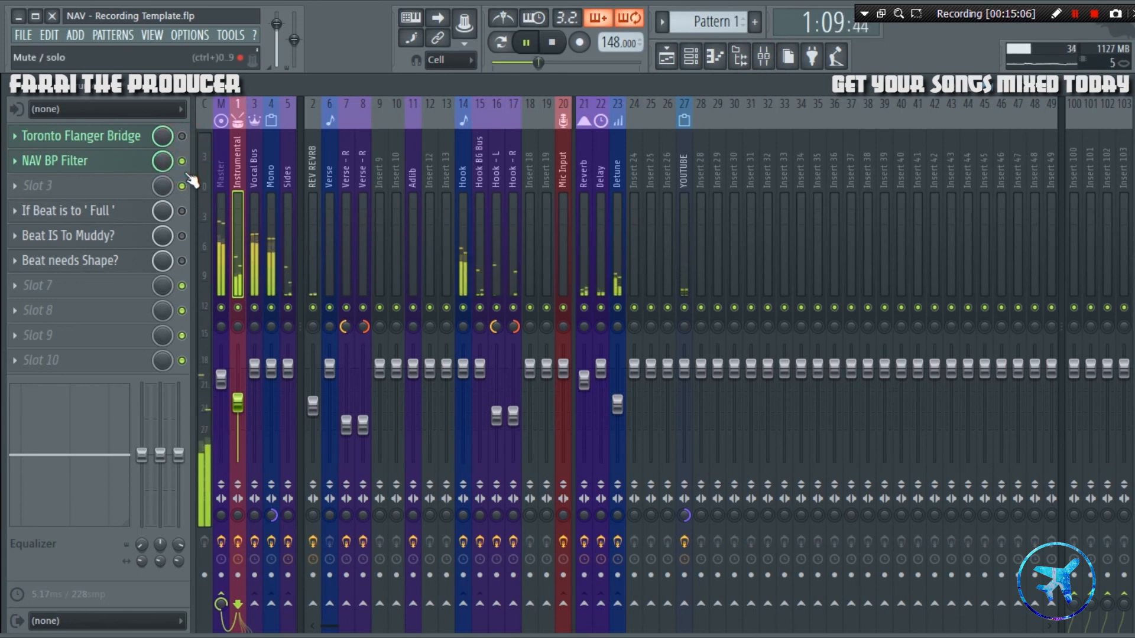
{"action": "left_click", "coordinate": [182, 161]}
{"action": "left_click", "coordinate": [181, 137]}
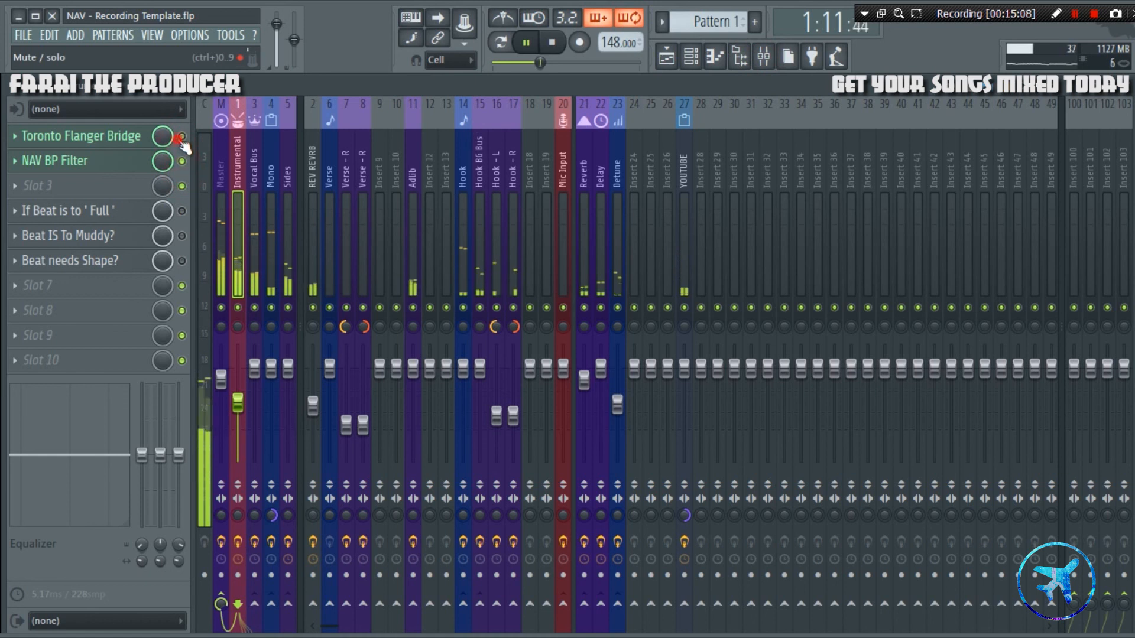
Step: Follow the continuing playback across the whole arrangement in the Playlist, checking the mixer levels in between
{"action": "left_click", "coordinate": [666, 56]}
{"action": "scroll", "coordinate": [585, 127], "scroll_direction": "down", "scroll_amount": 4}
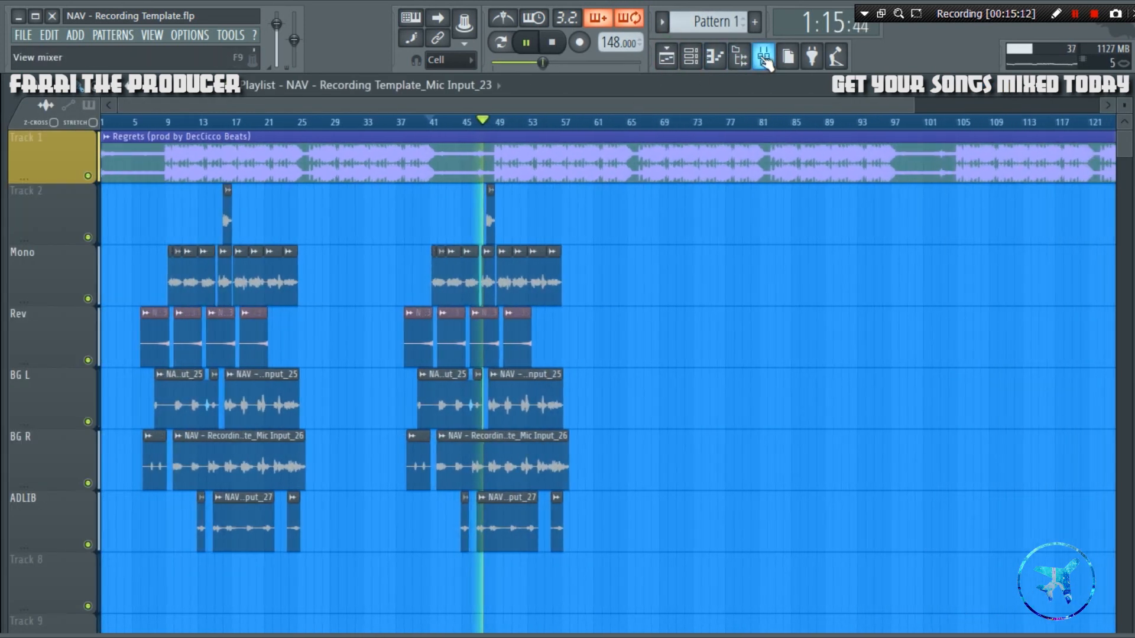
{"action": "left_click", "coordinate": [764, 56]}
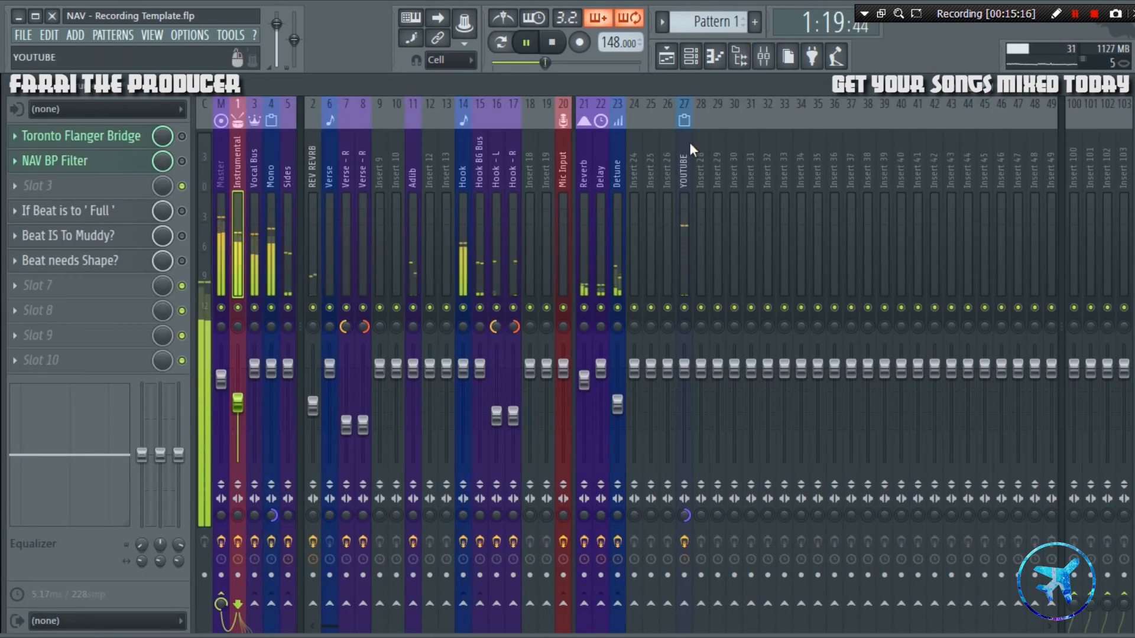
{"action": "left_click", "coordinate": [666, 56]}
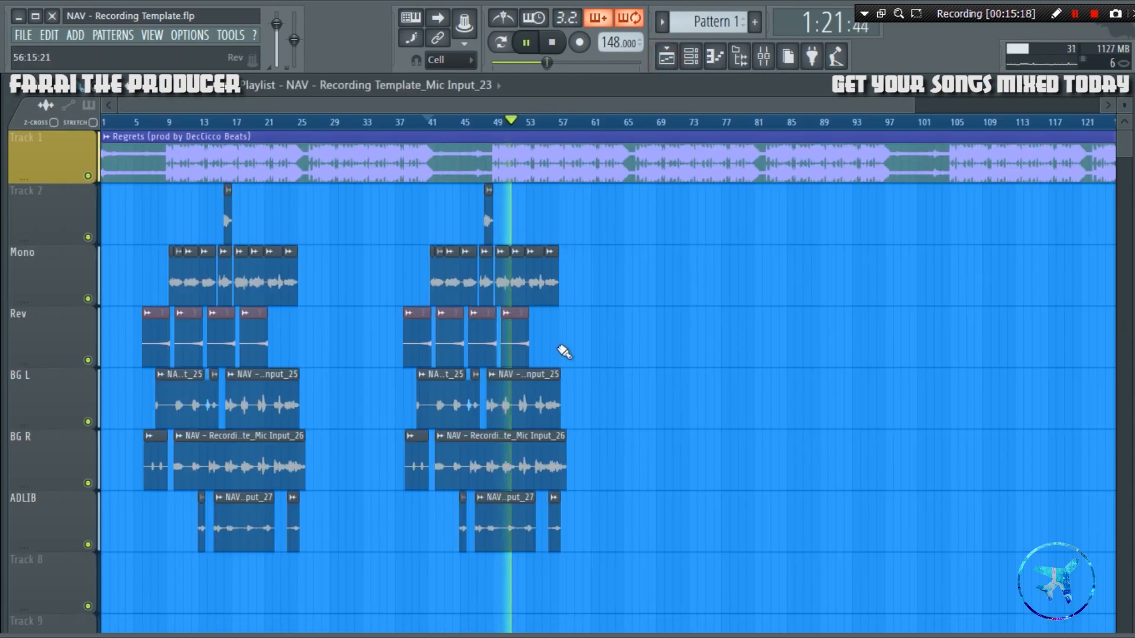